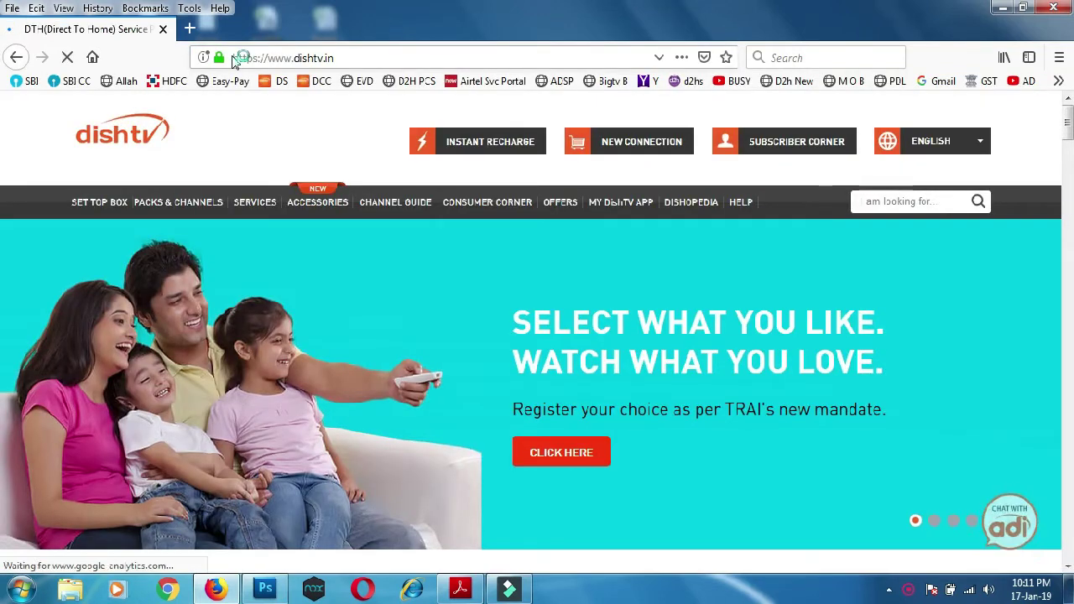
Step: Open the channel selection page from the home page banner about registering choices under TRAI's new mandate
scroll(584, 412, down, 2)
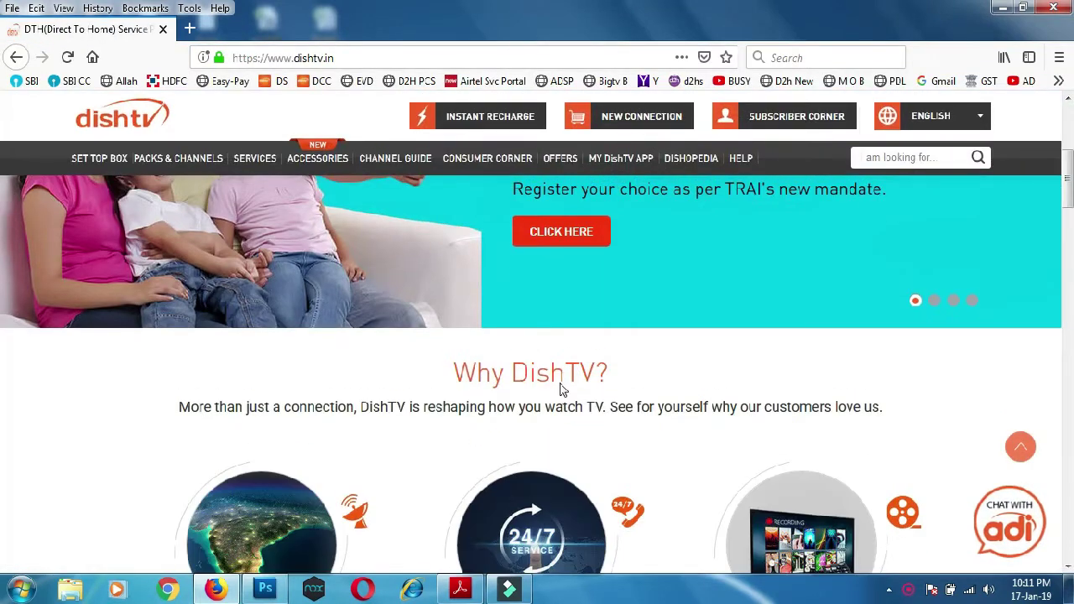
scroll(560, 383, up, 2)
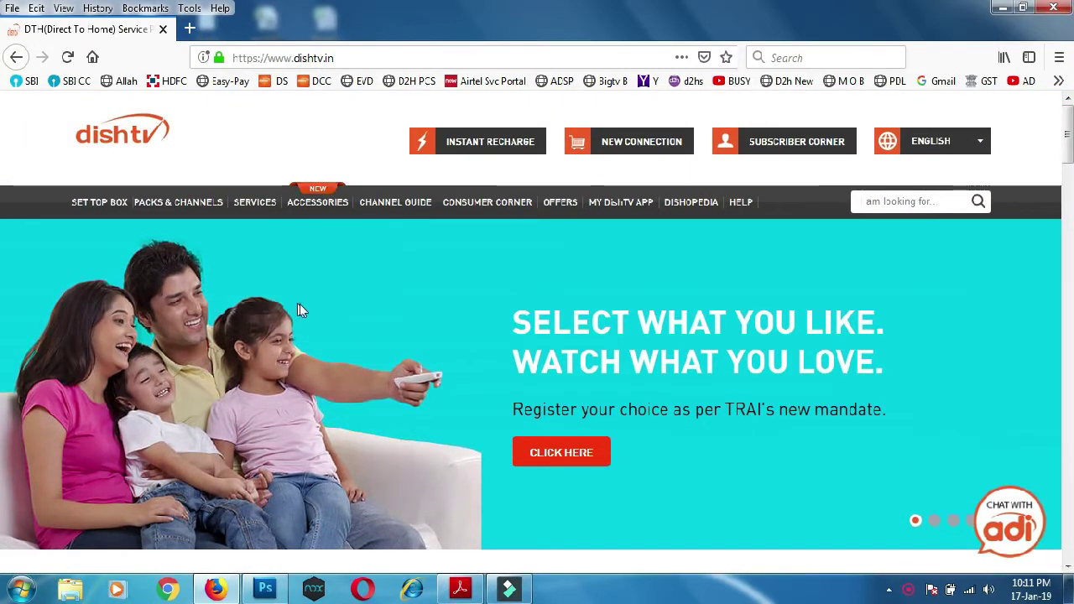
scroll(300, 307, down, 2)
scroll(377, 379, up, 1)
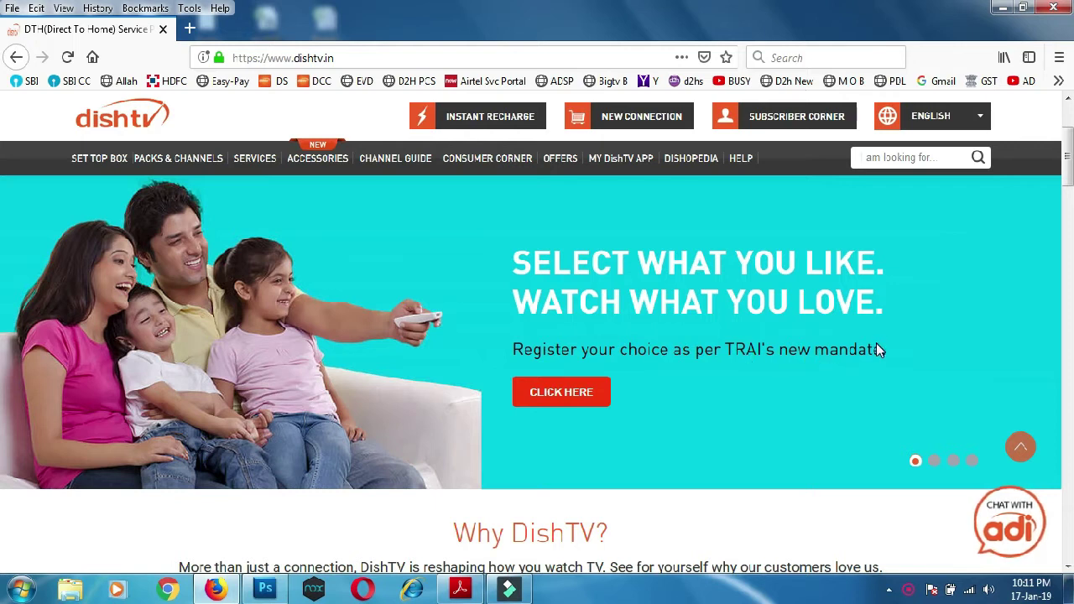
click(573, 395)
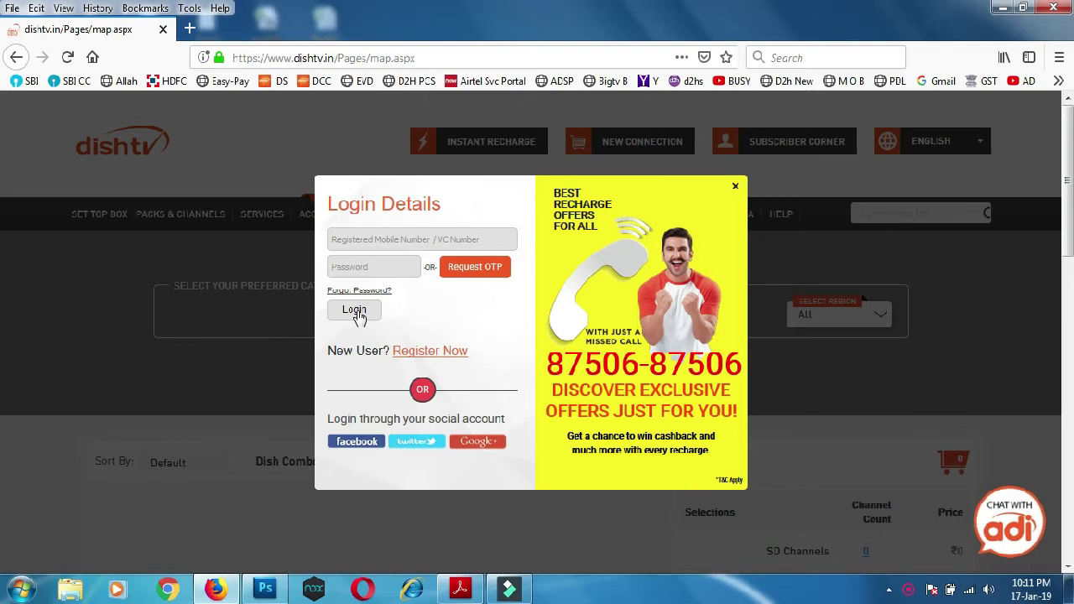
Step: Log in with the registered mobile or VC number, requesting an OTP and entering the received code
click(370, 240)
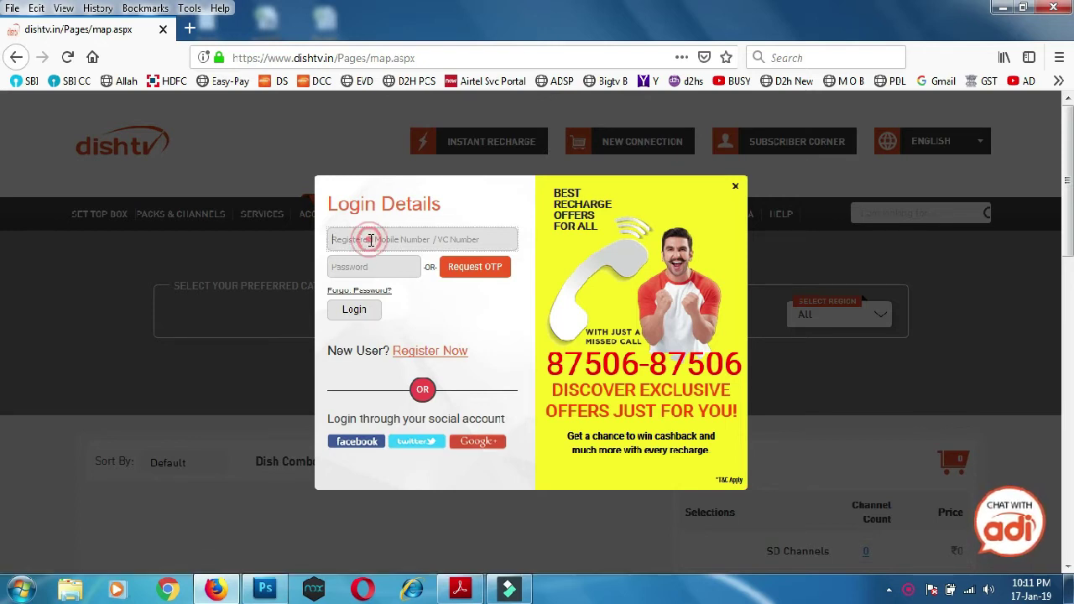
key(ctrl+v)
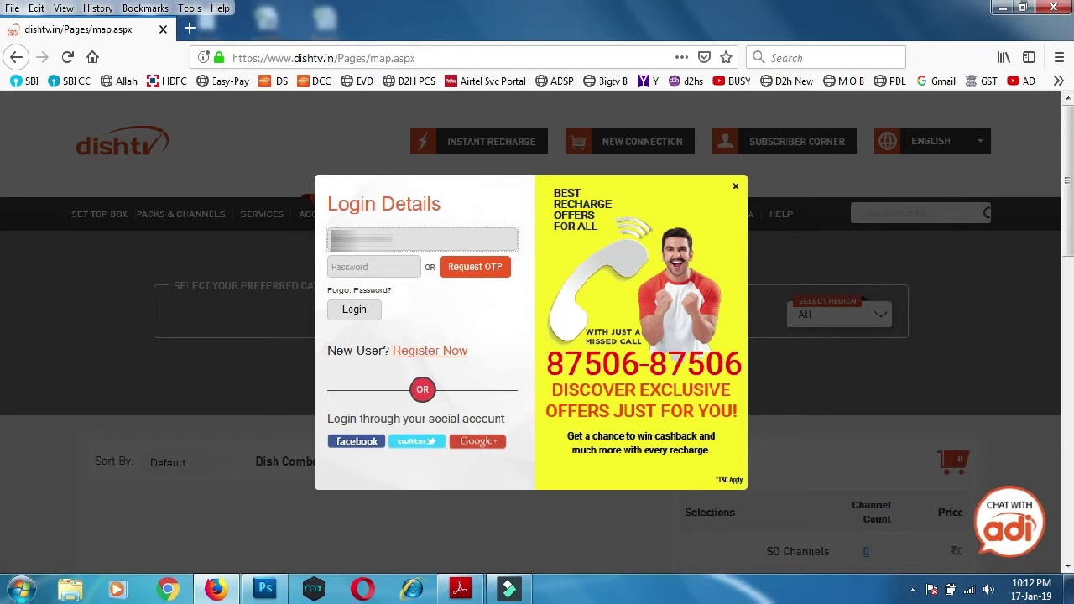
click(472, 269)
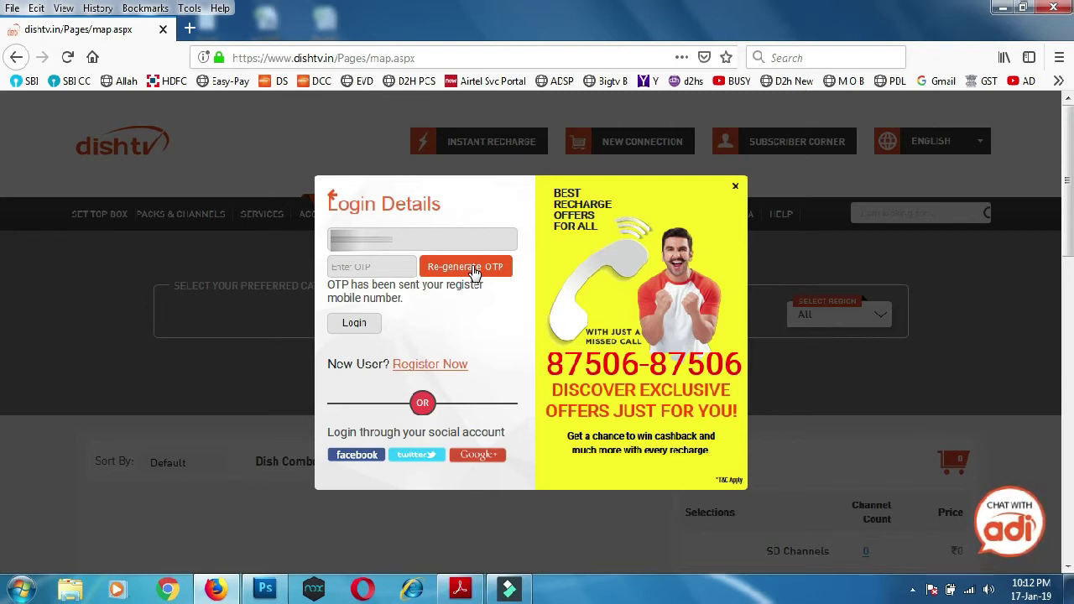
scroll(475, 273, down, 5)
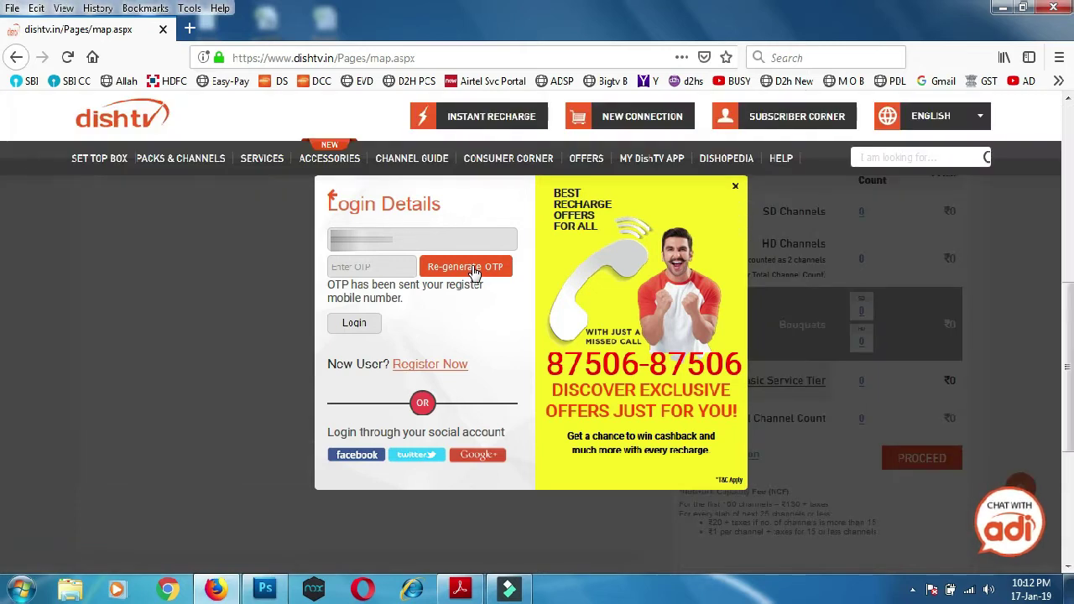
click(375, 268)
click(364, 327)
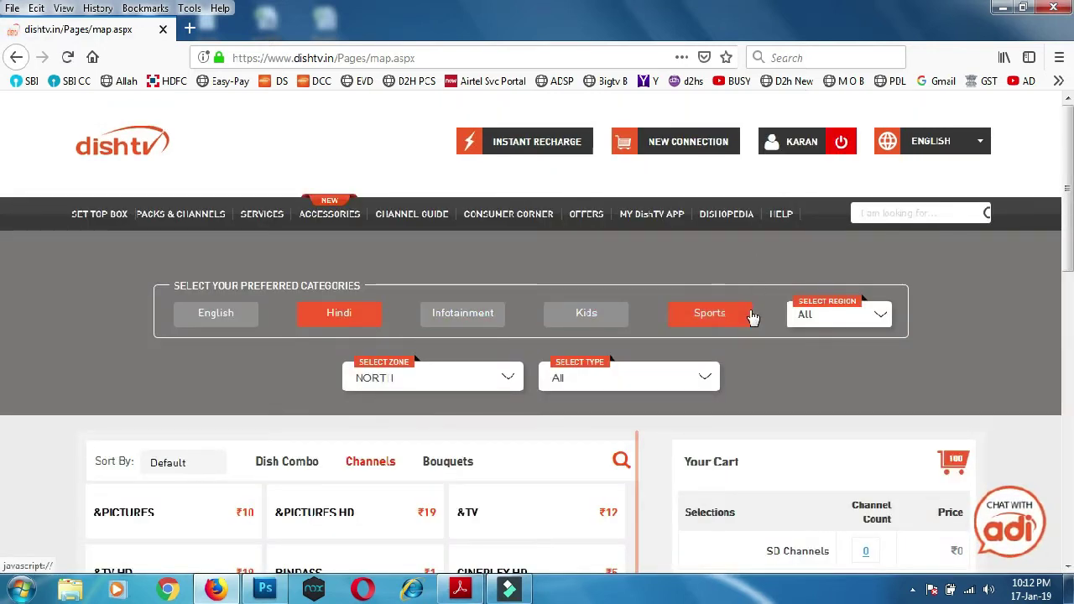
Step: Show the English category's channels and look through their prices
click(859, 318)
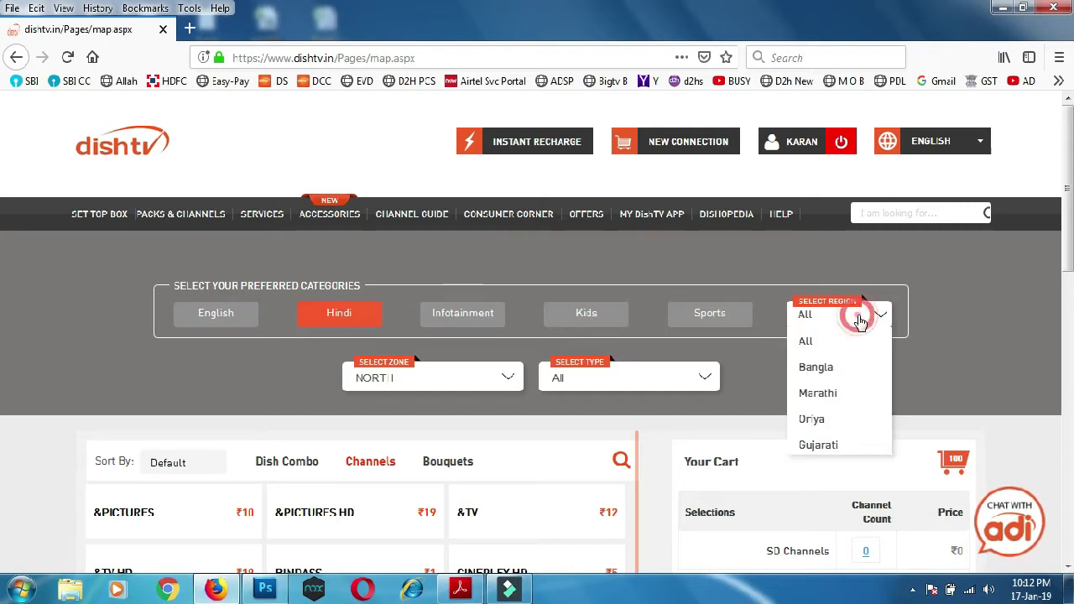
click(220, 322)
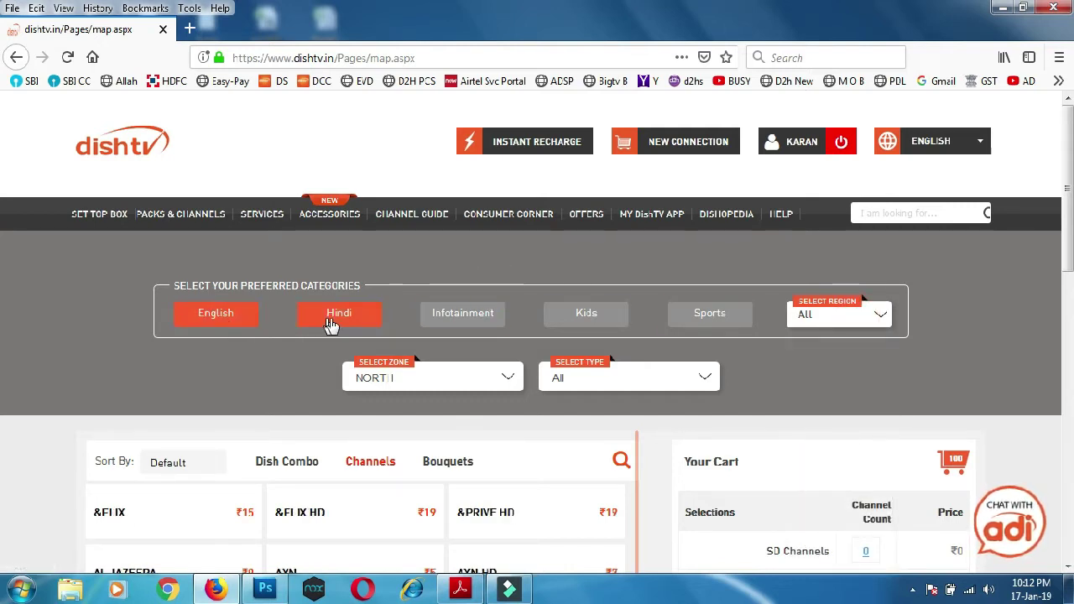
scroll(433, 433, down, 1)
scroll(434, 432, down, 7)
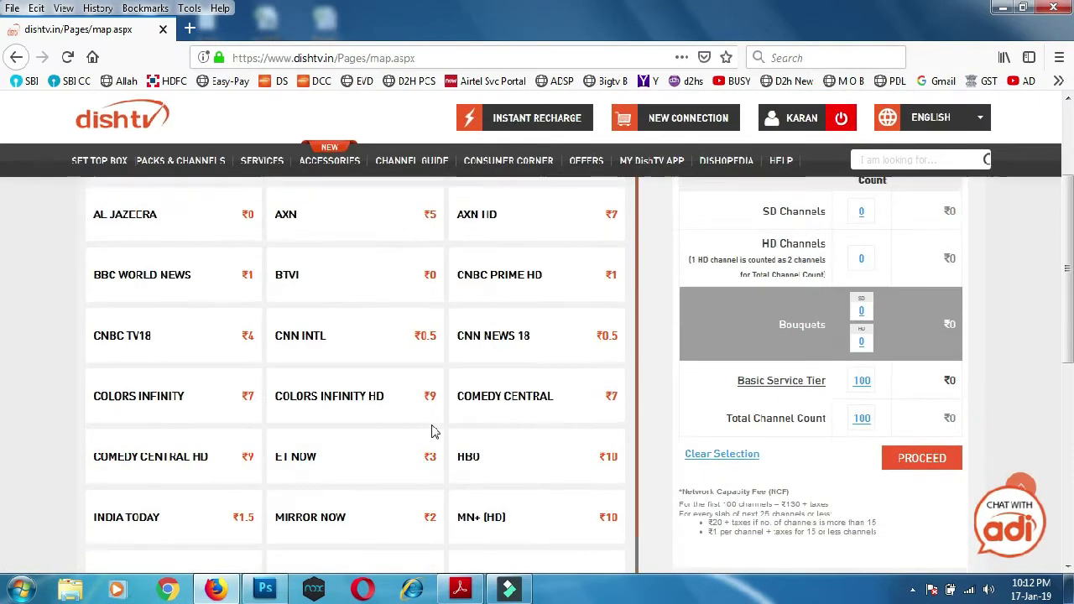
scroll(434, 432, up, 6)
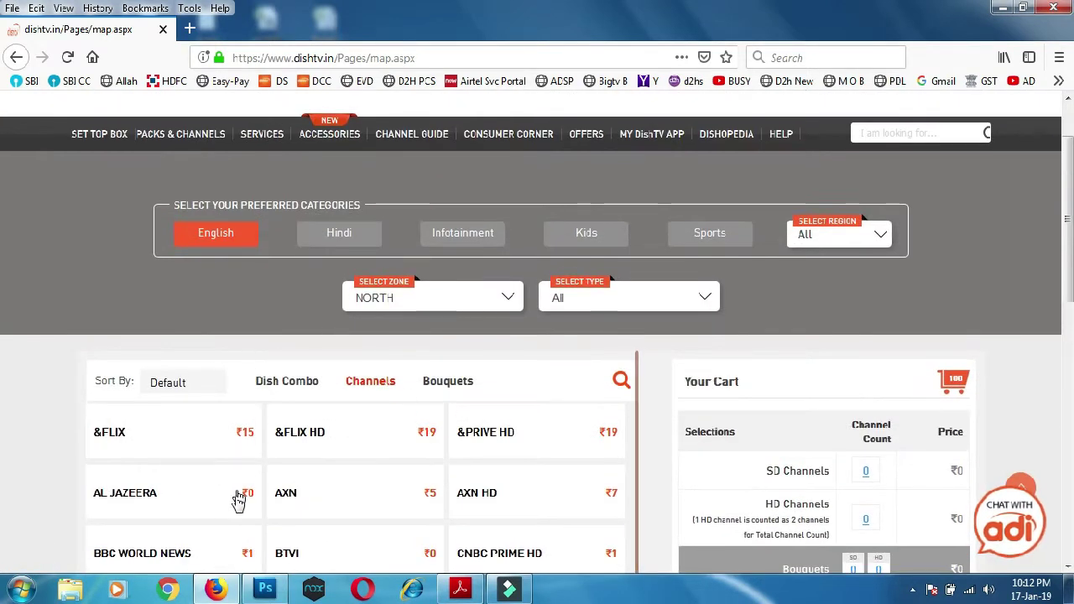
Step: Browse the channel listings of the Hindi, Infotainment, Kids and Sports categories one after another
click(339, 235)
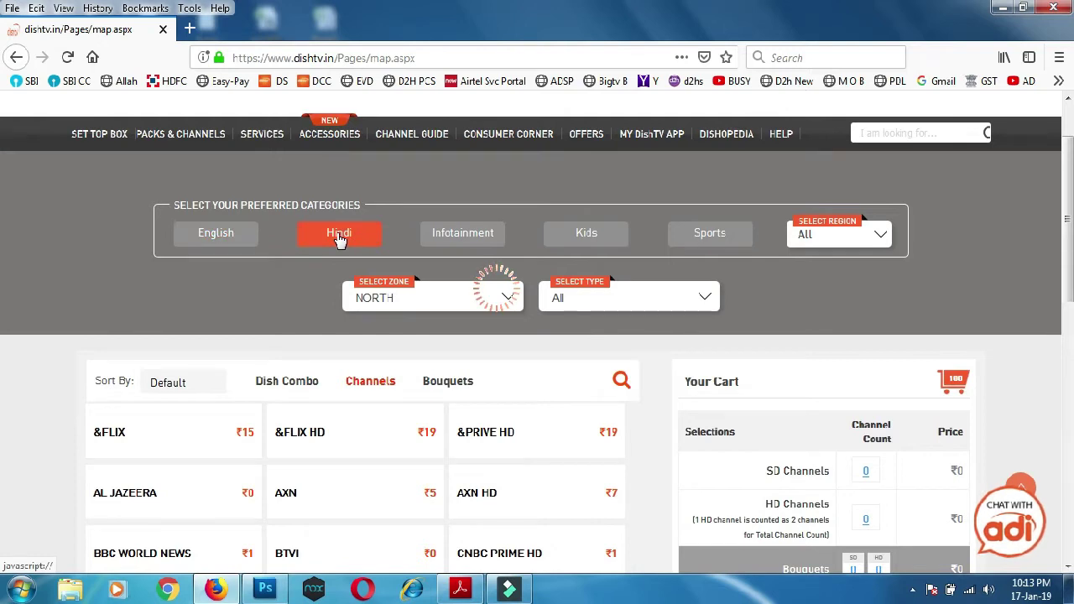
click(468, 239)
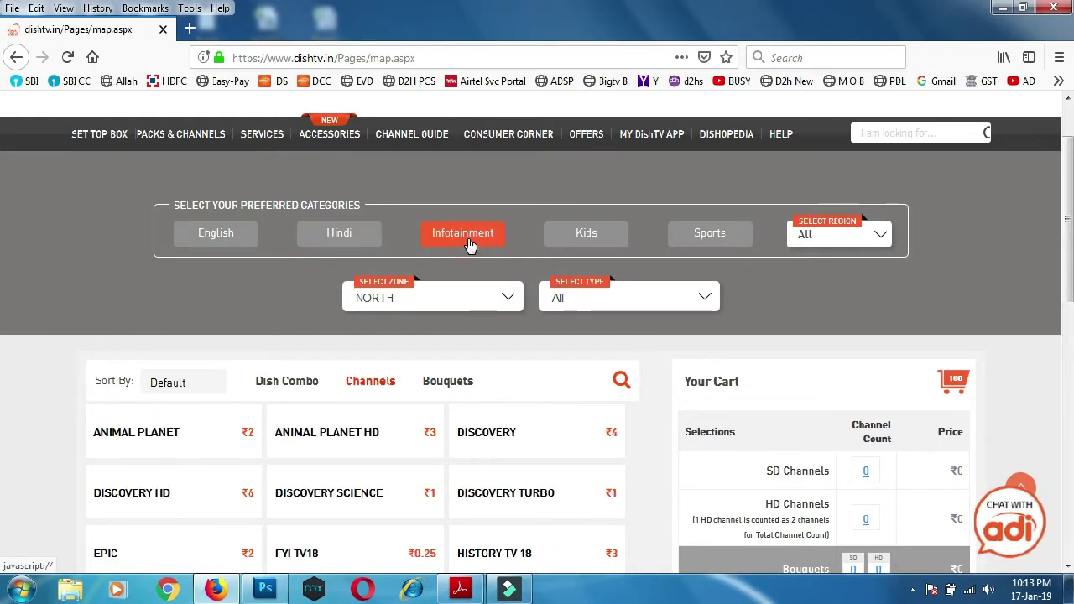
click(585, 238)
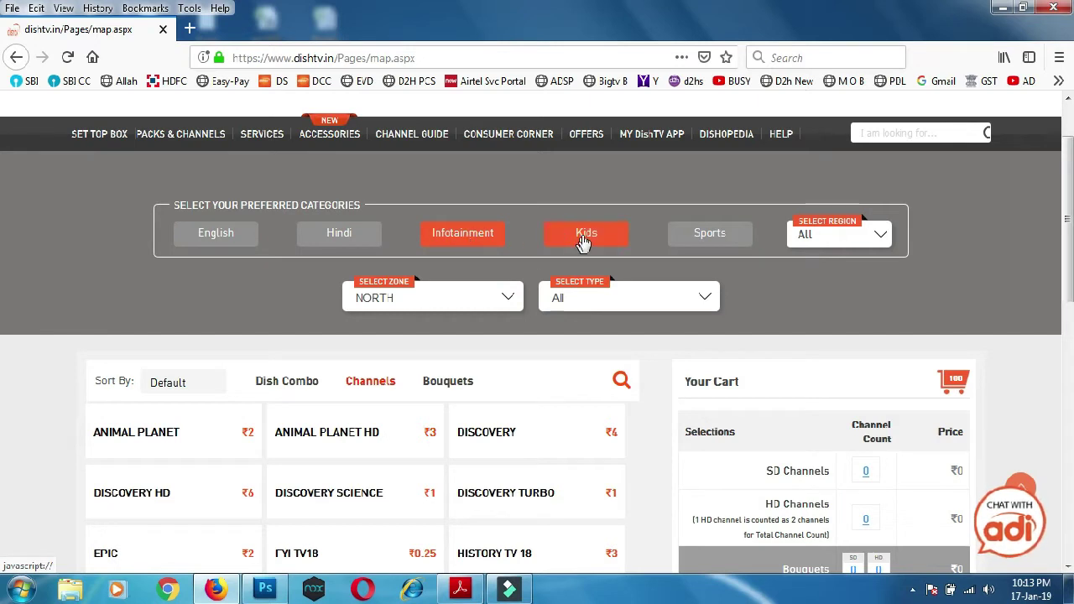
click(712, 244)
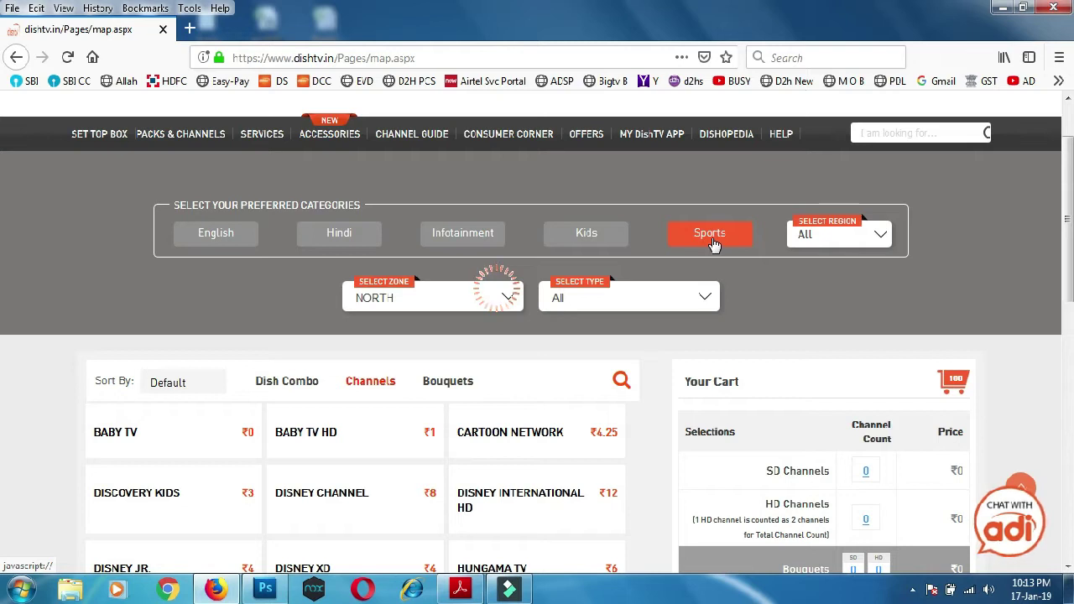
Step: Set the preferred region to Hindi and look over the channel list
click(820, 236)
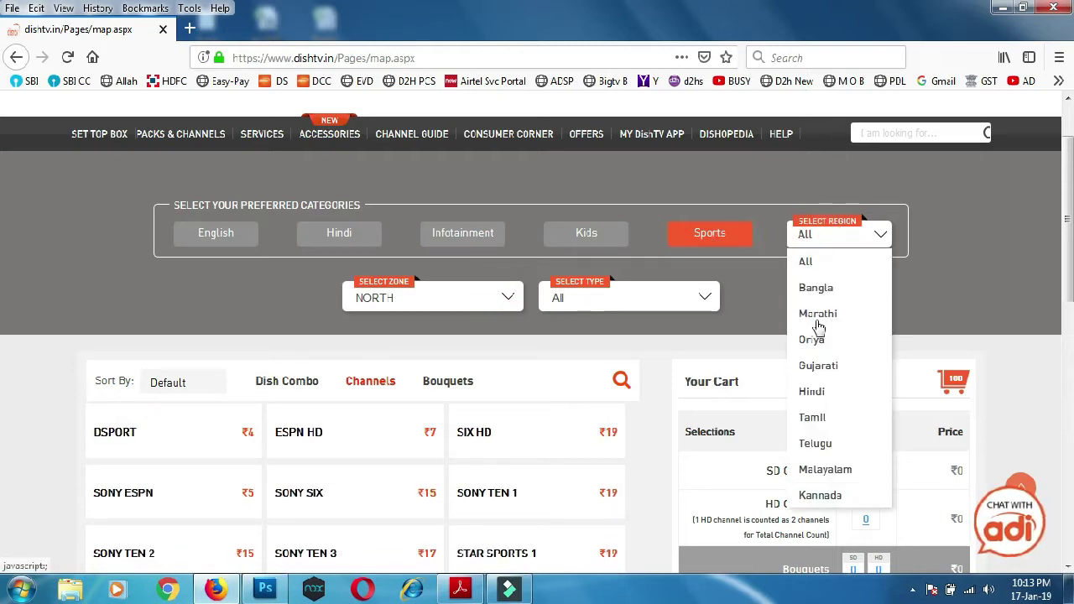
scroll(811, 388, down, 5)
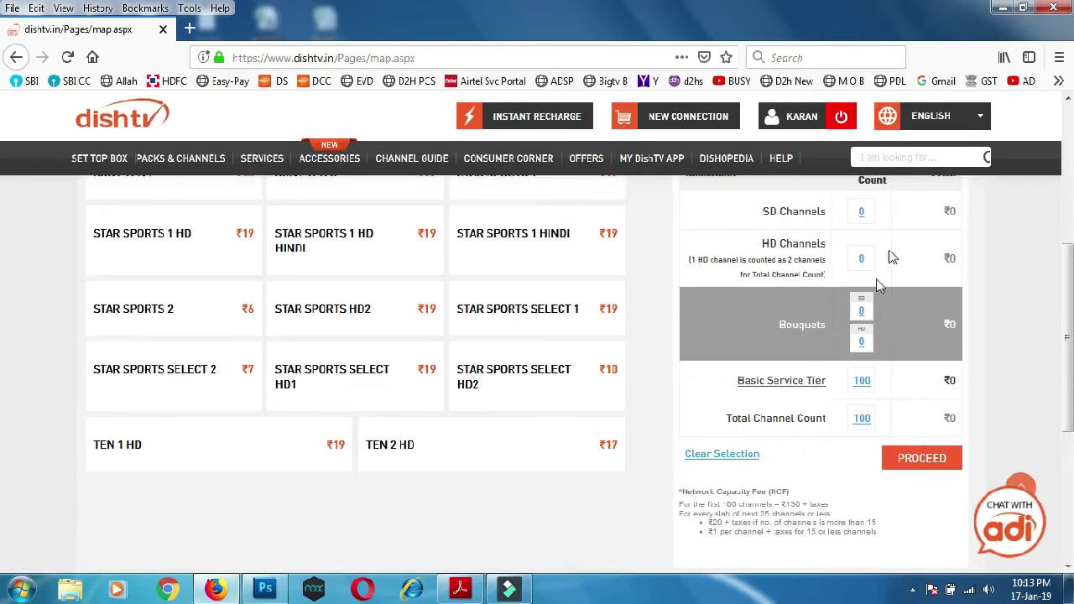
scroll(890, 254, up, 5)
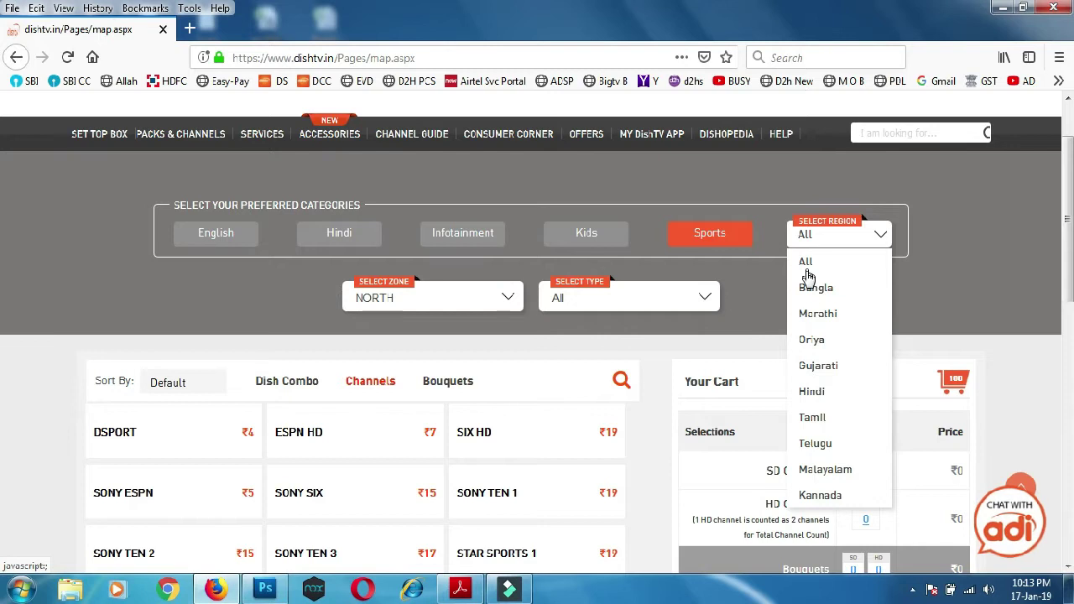
scroll(809, 353, down, 5)
scroll(812, 329, up, 5)
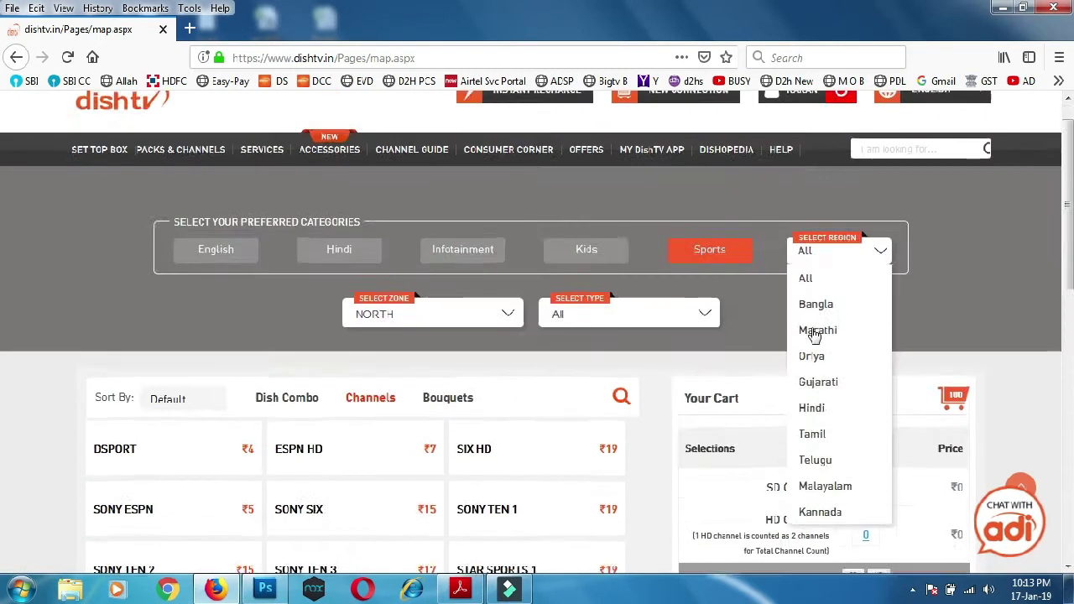
click(812, 473)
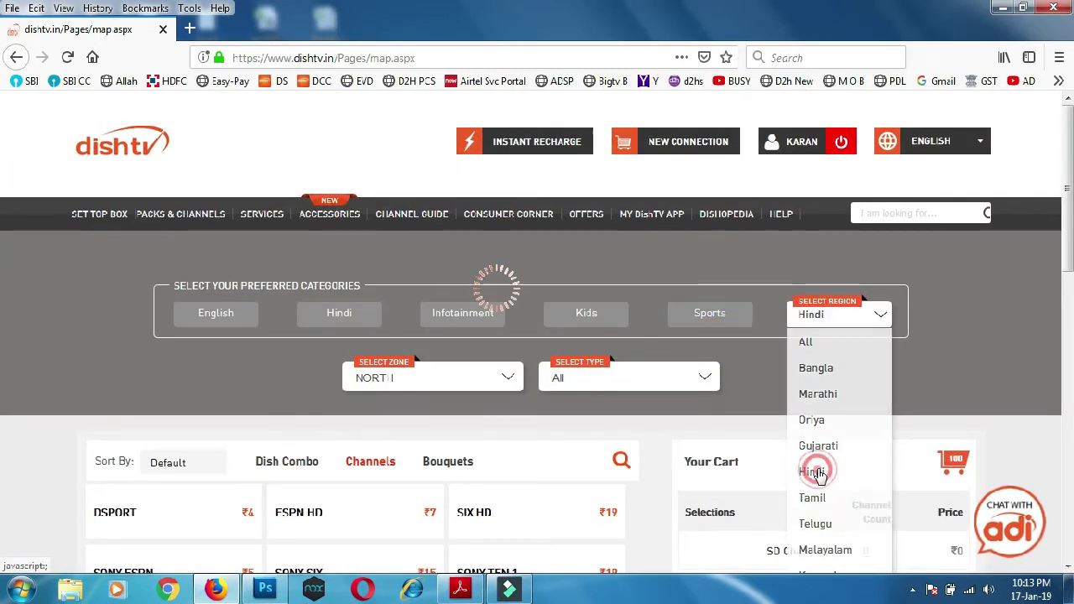
scroll(755, 438, down, 5)
scroll(605, 476, up, 5)
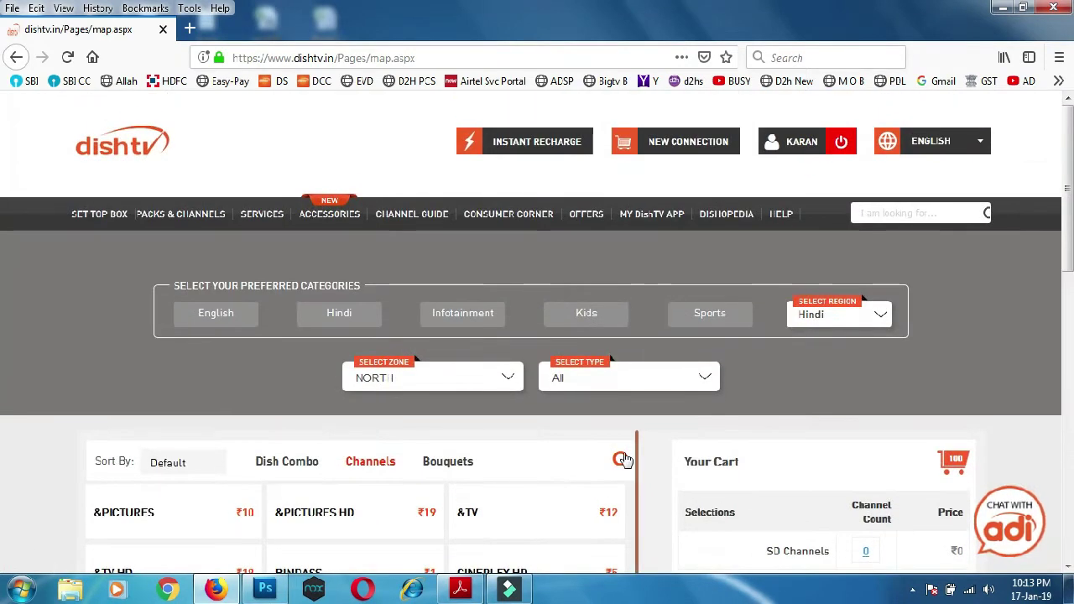
Step: Set the zone to North and the channel type to All
click(480, 384)
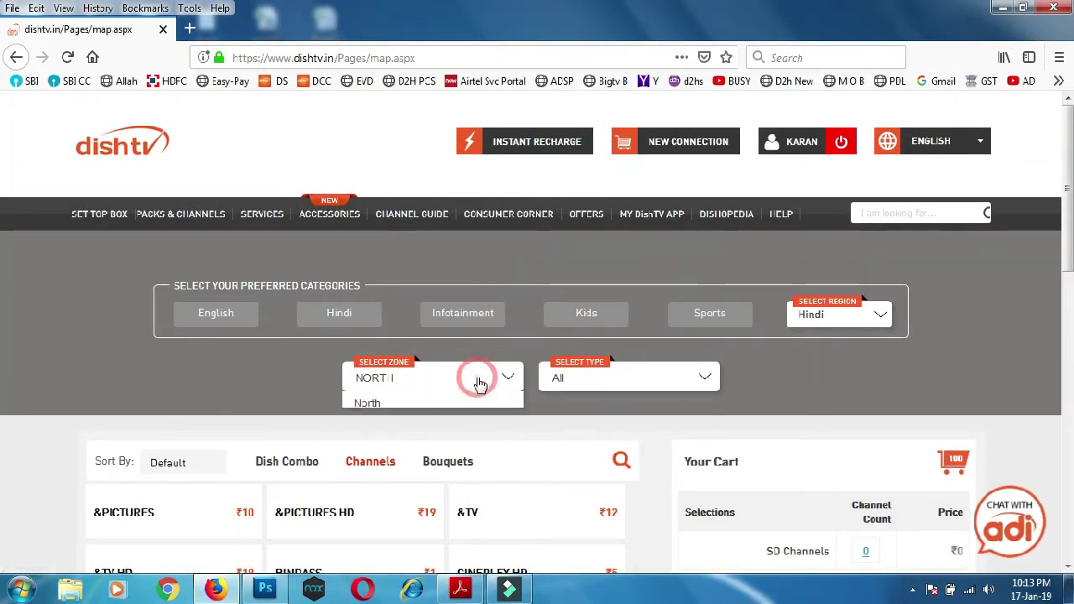
click(364, 406)
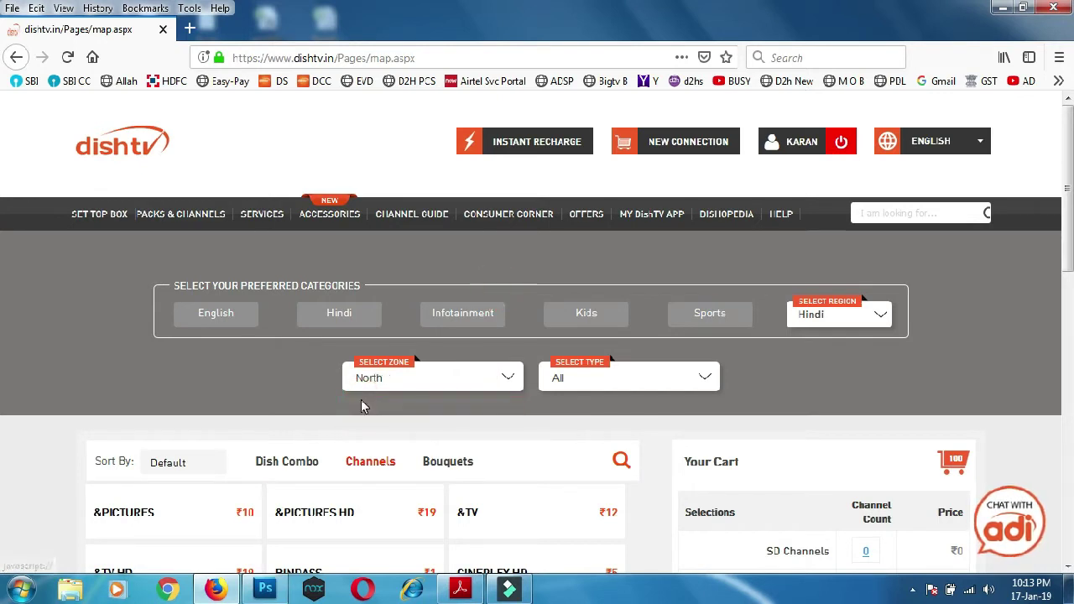
click(591, 379)
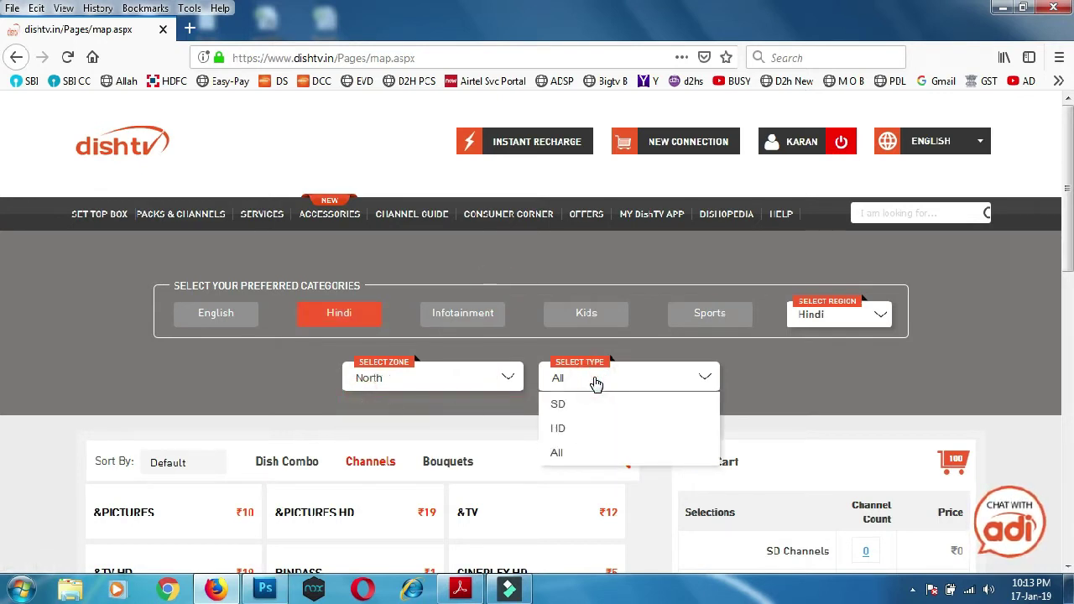
click(564, 453)
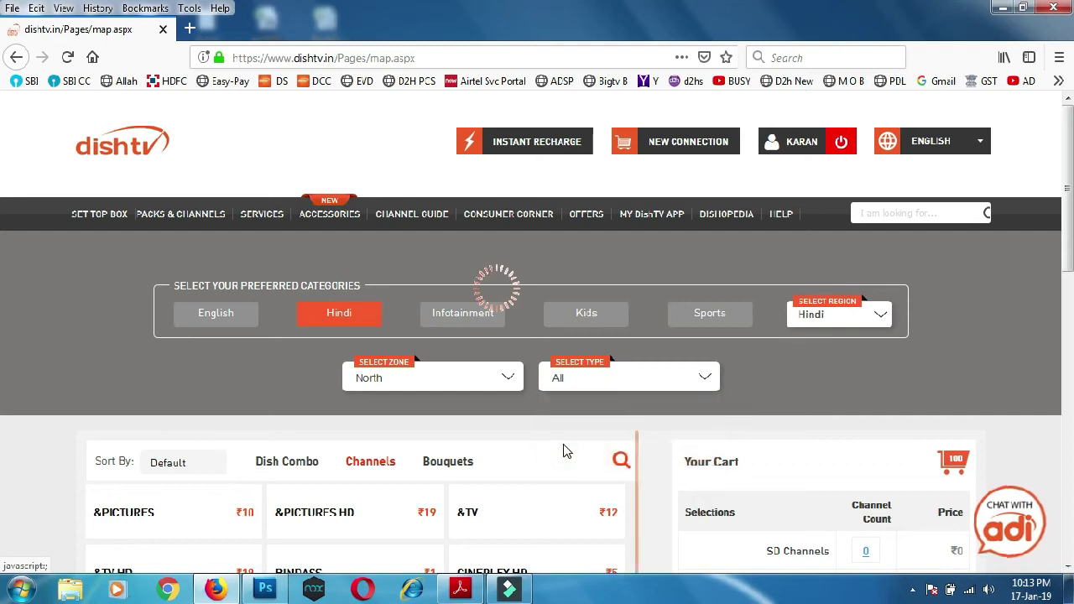
Step: Examine the channel listing area and the cart's channel counts, prices and Network Capacity Fee notes
scroll(554, 472, down, 4)
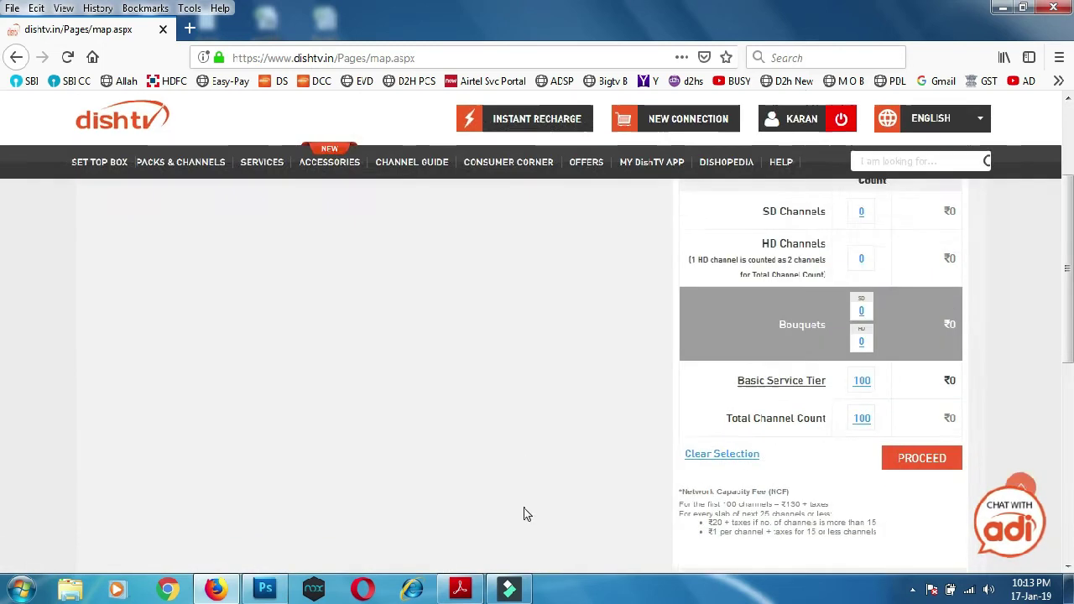
scroll(506, 442, up, 3)
scroll(506, 442, down, 3)
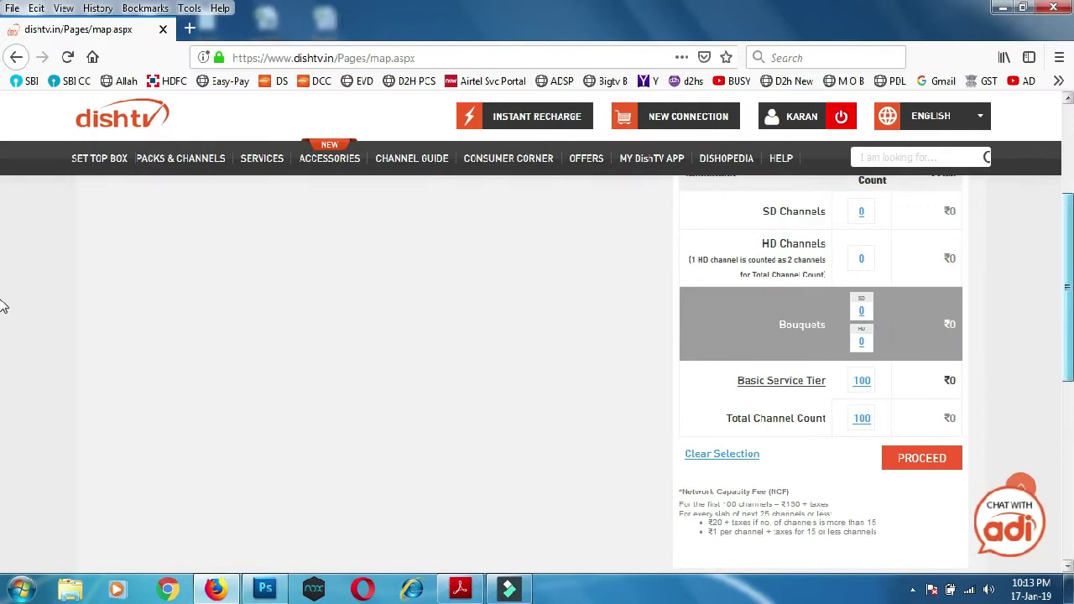
scroll(3, 285, up, 1)
scroll(3, 272, up, 3)
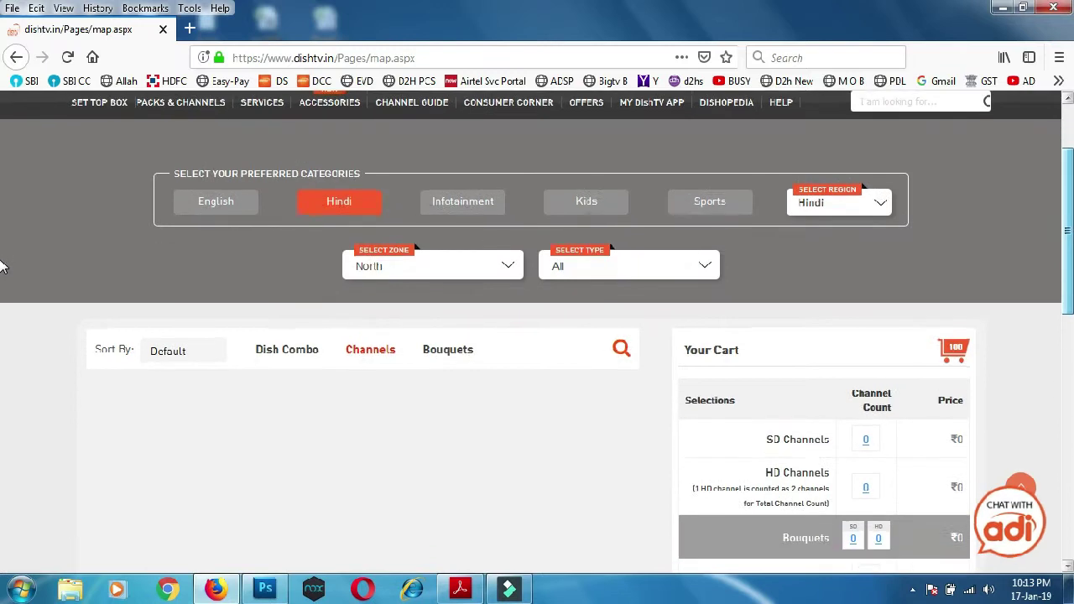
scroll(4, 285, down, 3)
scroll(4, 286, down, 2)
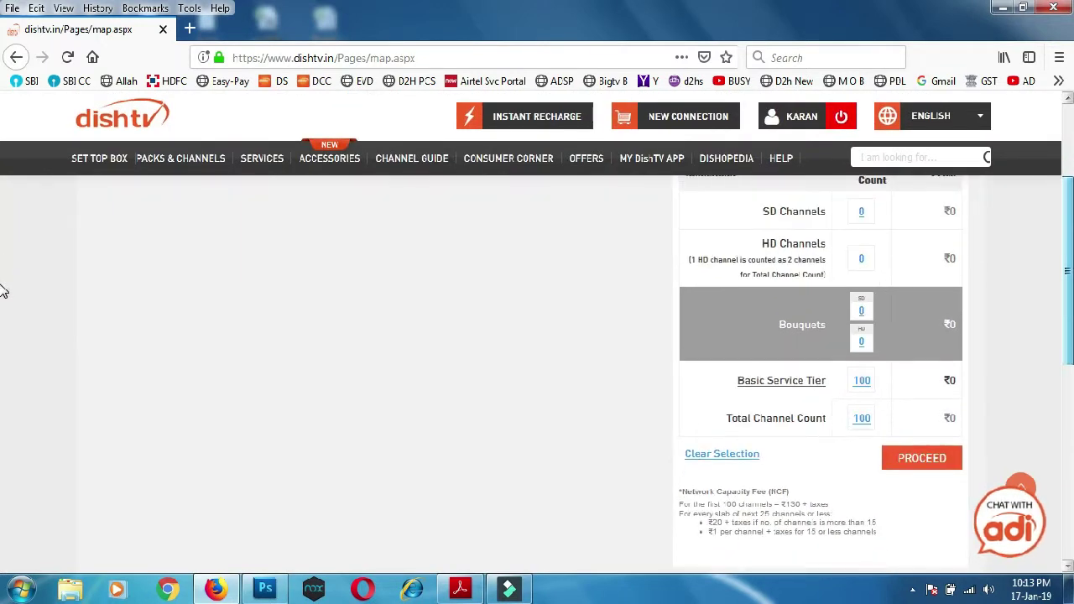
scroll(3, 287, up, 1)
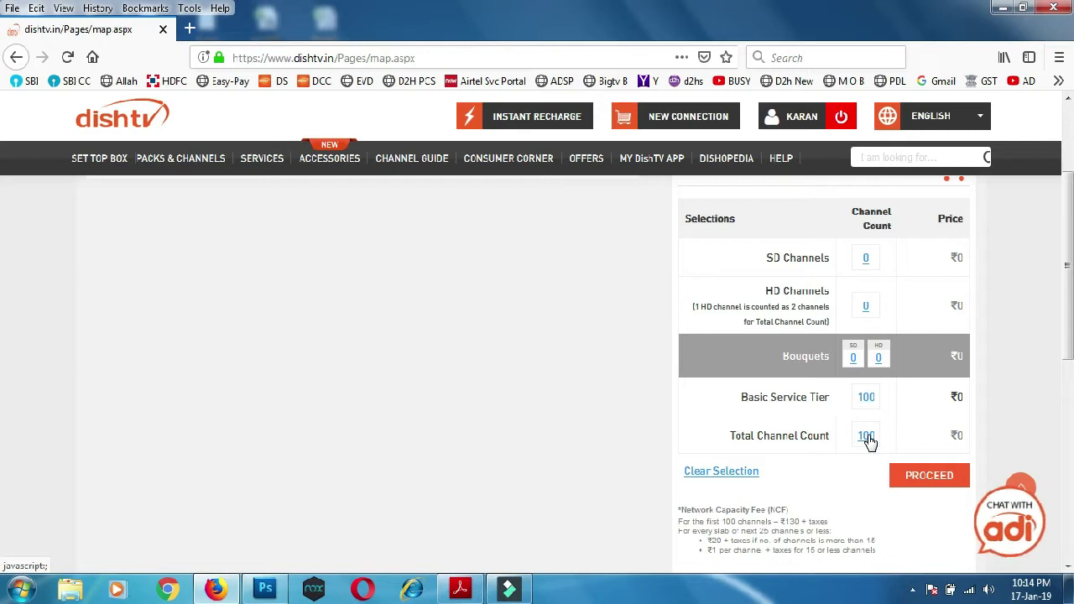
Step: Proceed to the summary of the BST pack, check its grand total, and close it without submitting
click(925, 477)
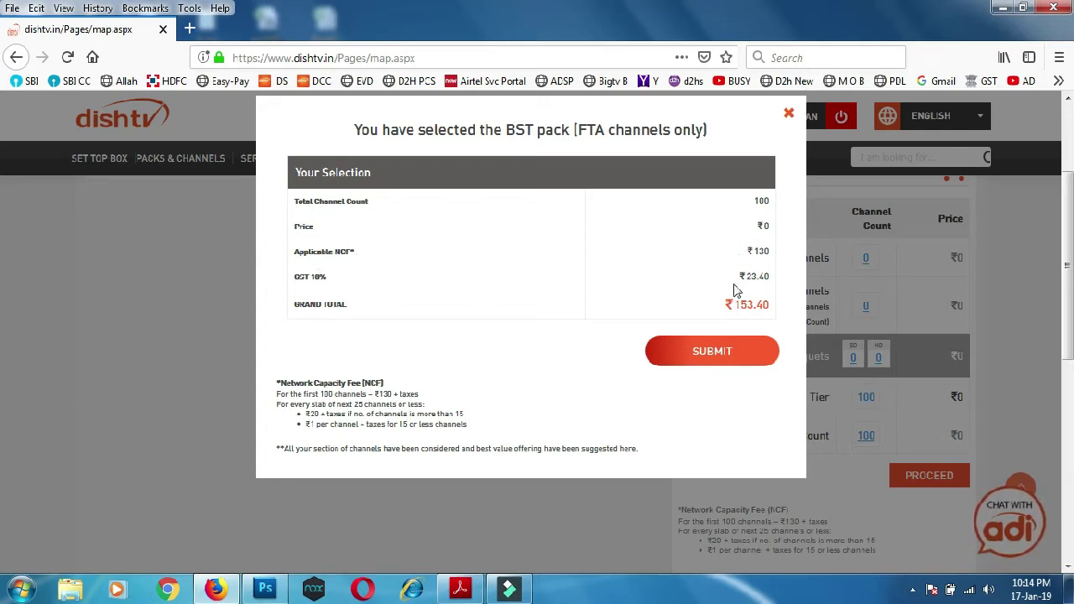
drag(727, 307, 765, 303)
click(790, 117)
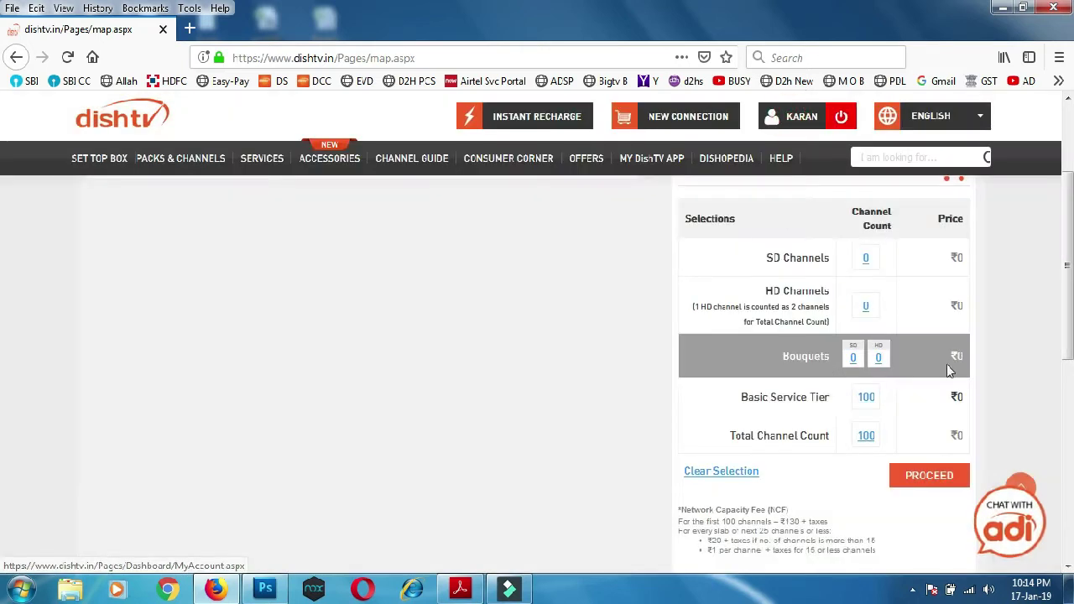
Step: Review the Basic Service Tier channel list, deselect and reselect Maha Movie, and close the list
click(868, 399)
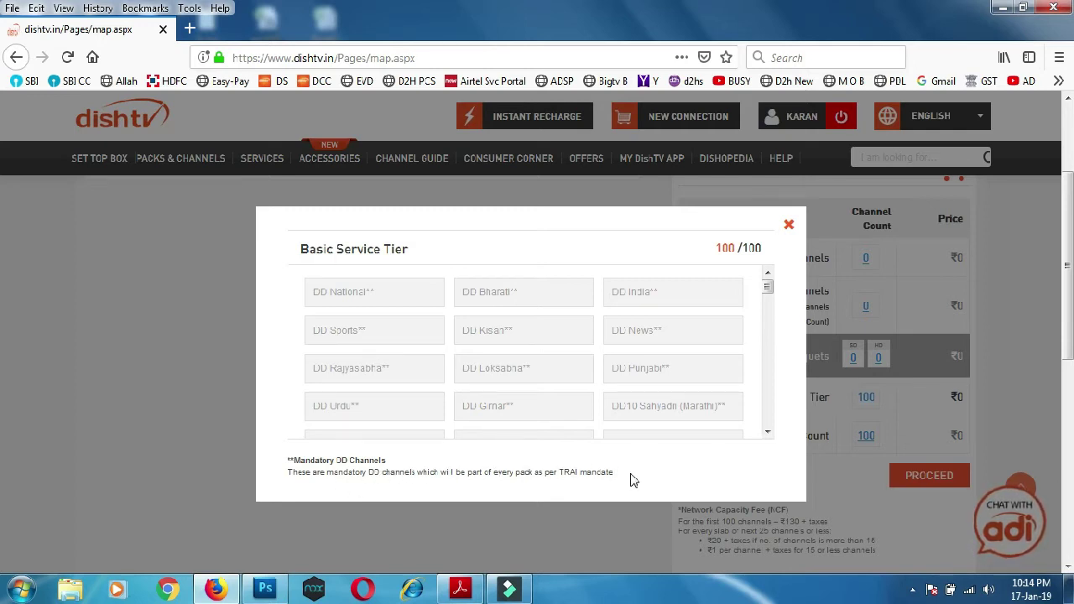
mouse_move(771, 291)
mouse_down()
mouse_move(774, 347)
mouse_move(765, 281)
mouse_up()
drag(769, 289, 768, 325)
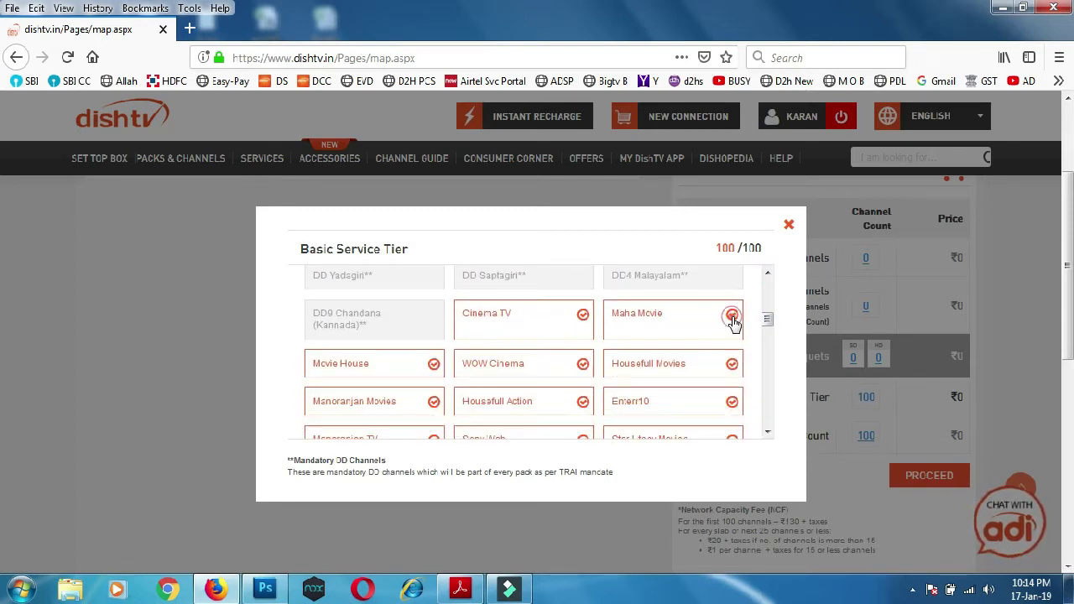
click(732, 317)
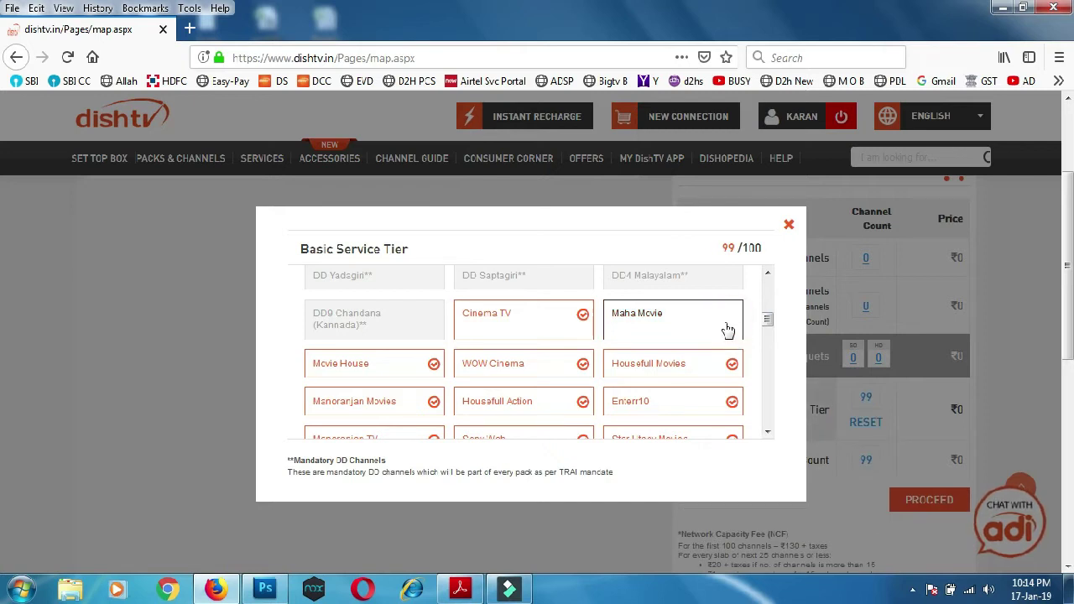
click(724, 322)
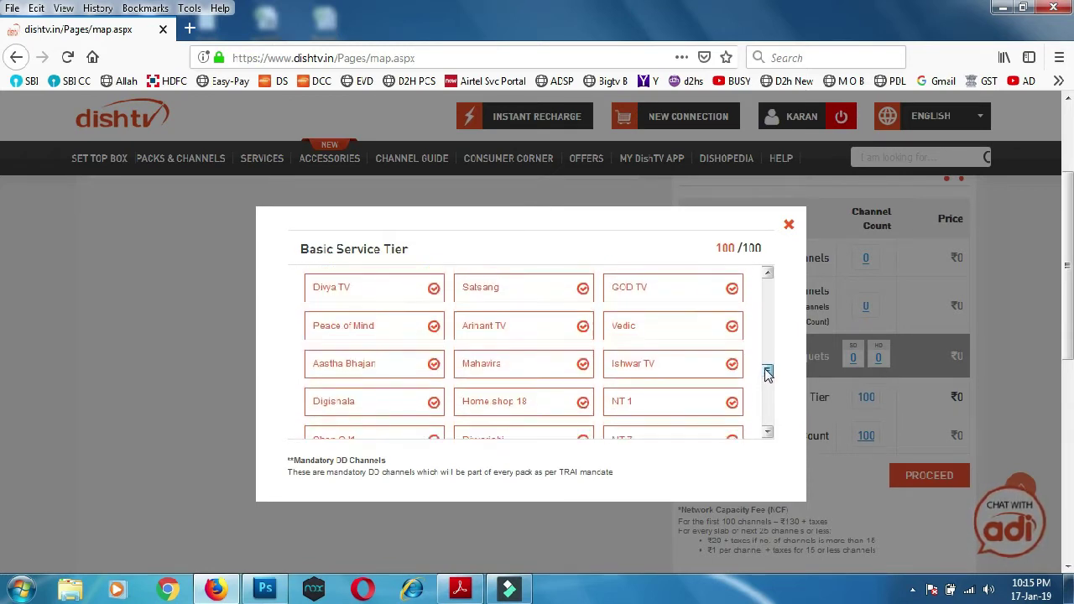
drag(767, 379, 767, 286)
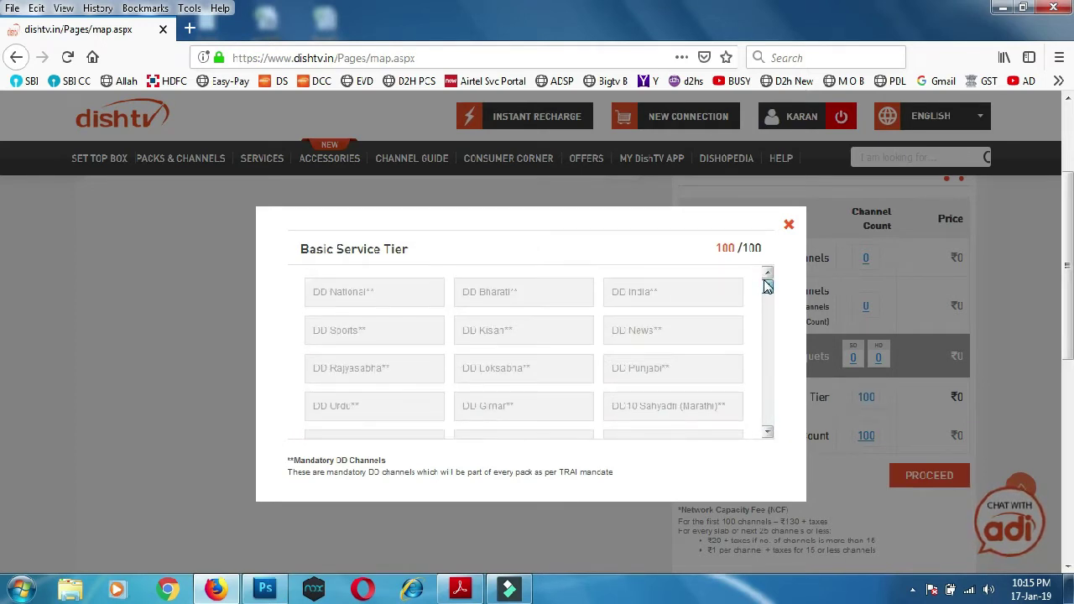
click(788, 228)
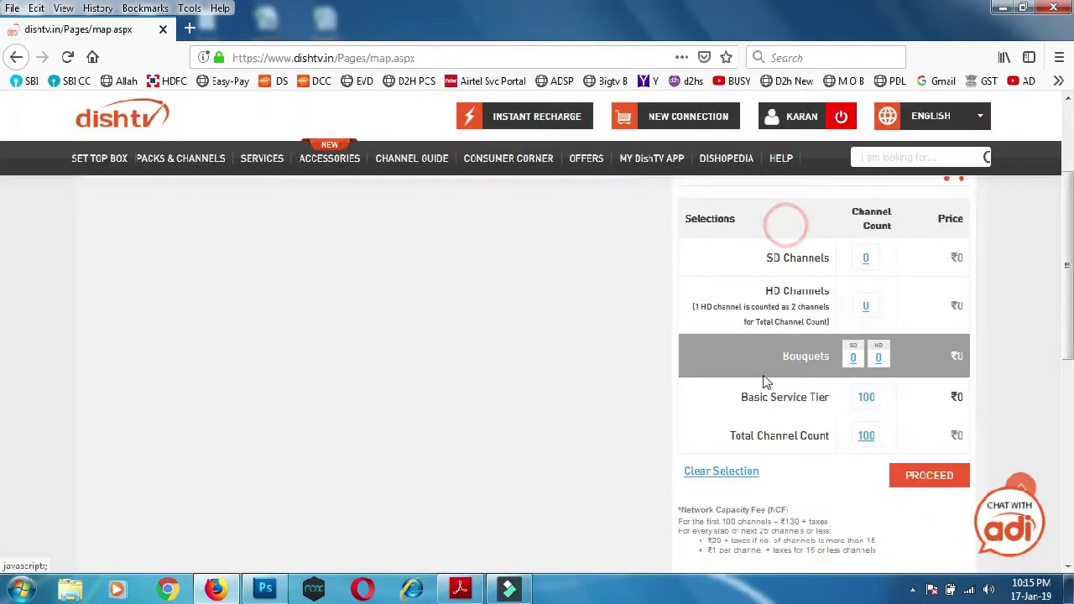
Step: Review the total channel count breakdown across the All, SD, HD, Bouquet and Combo categories, and close it
click(866, 438)
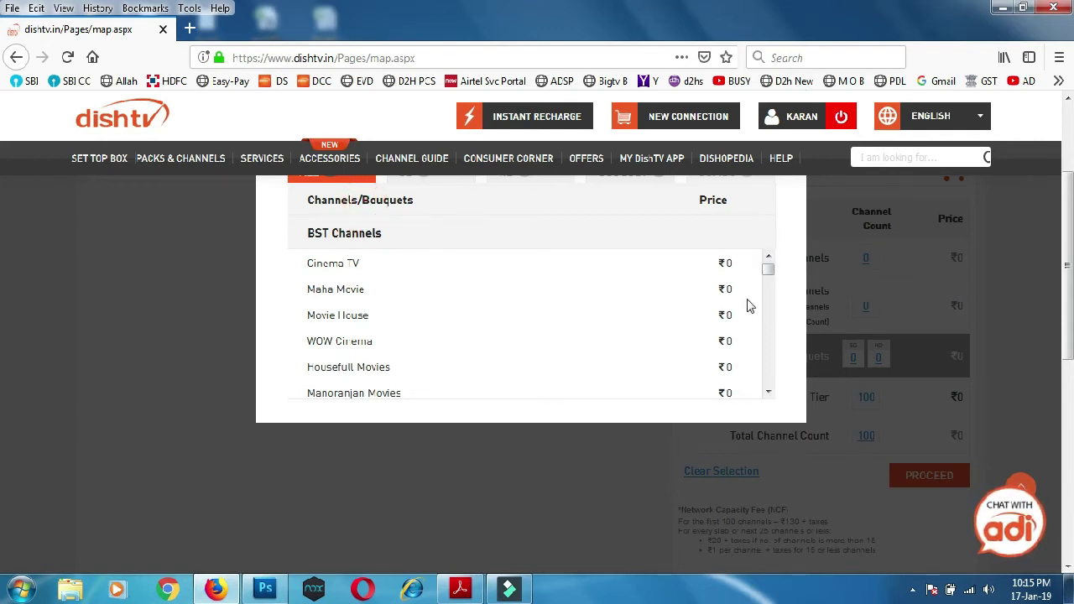
scroll(688, 317, up, 3)
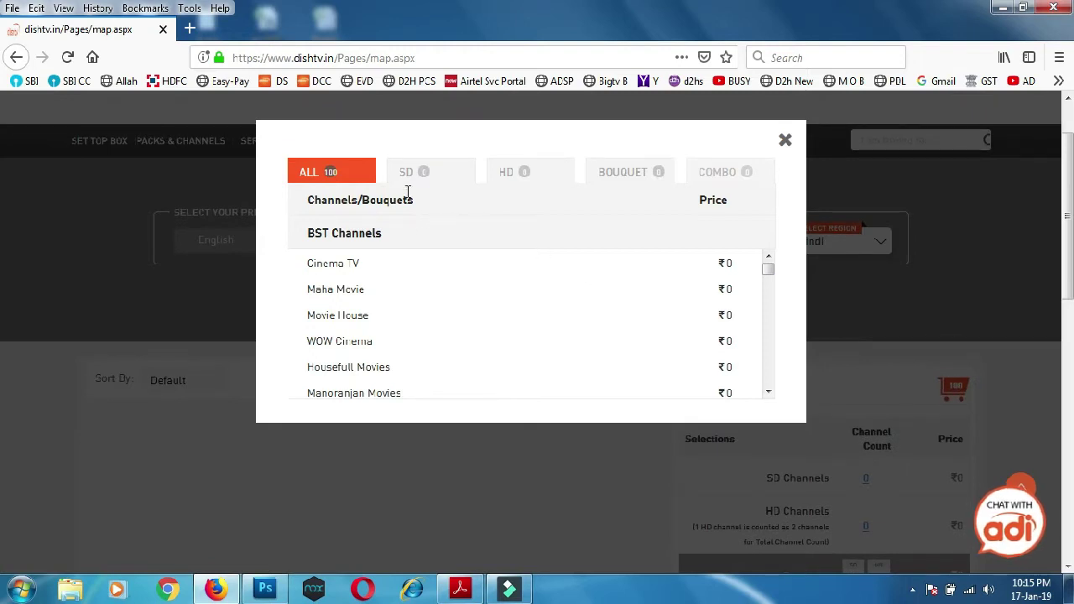
click(413, 182)
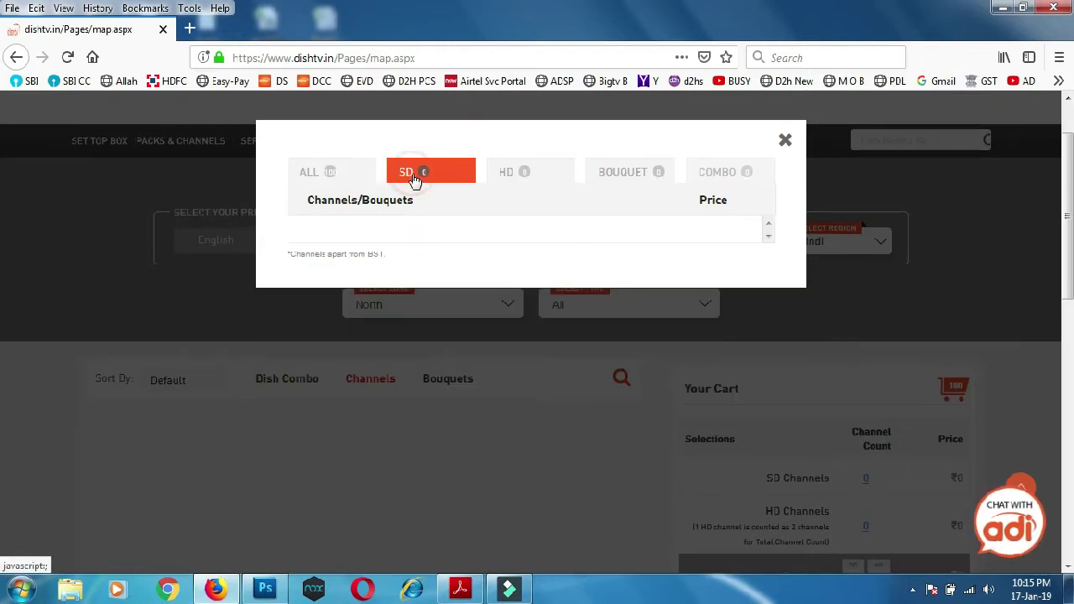
click(517, 183)
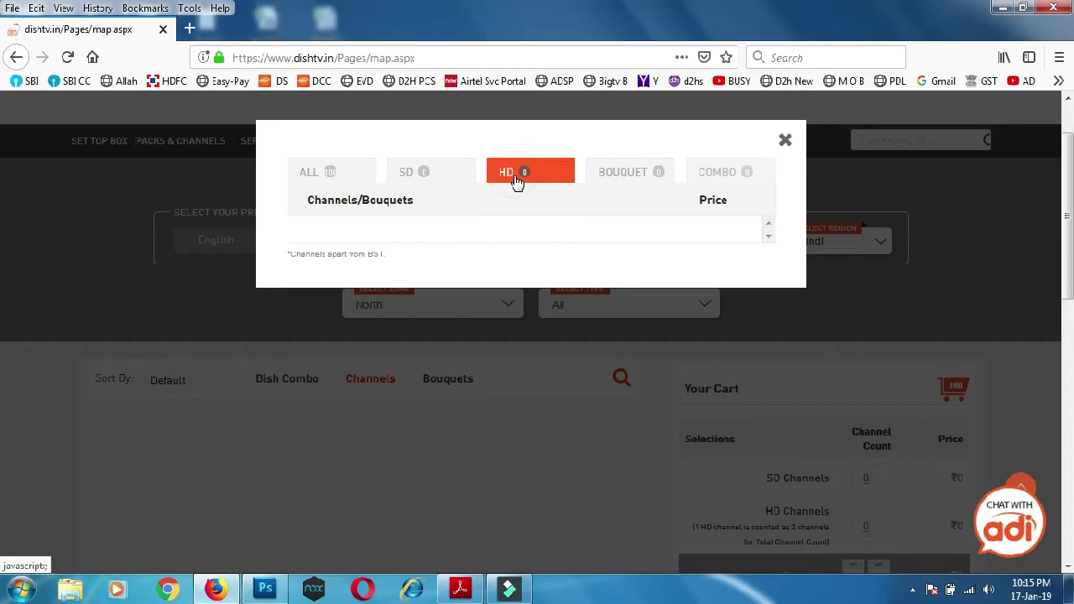
click(619, 183)
click(709, 174)
click(320, 181)
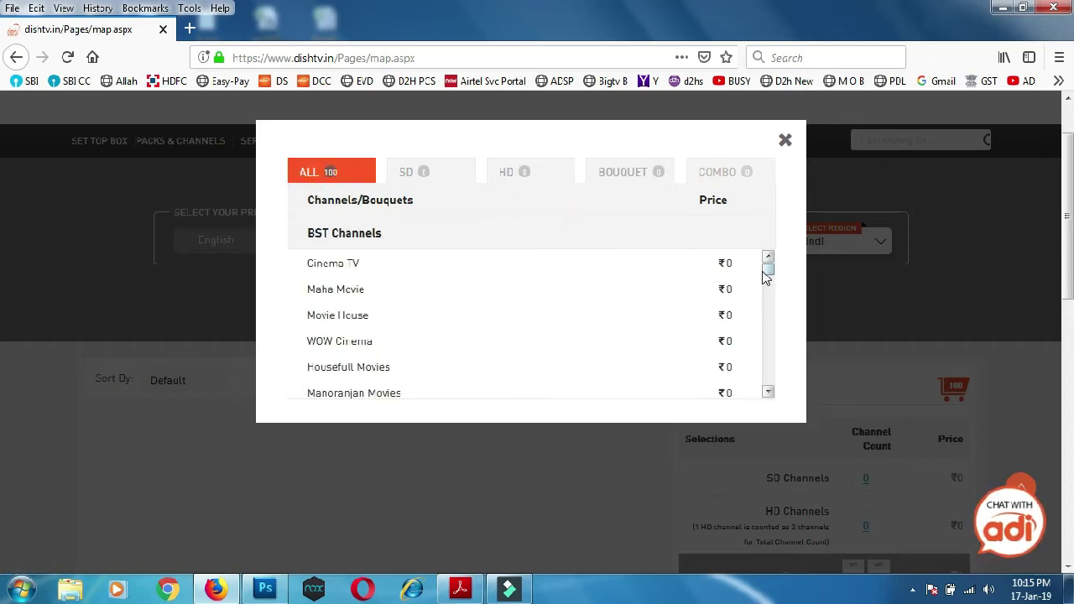
drag(769, 271, 772, 391)
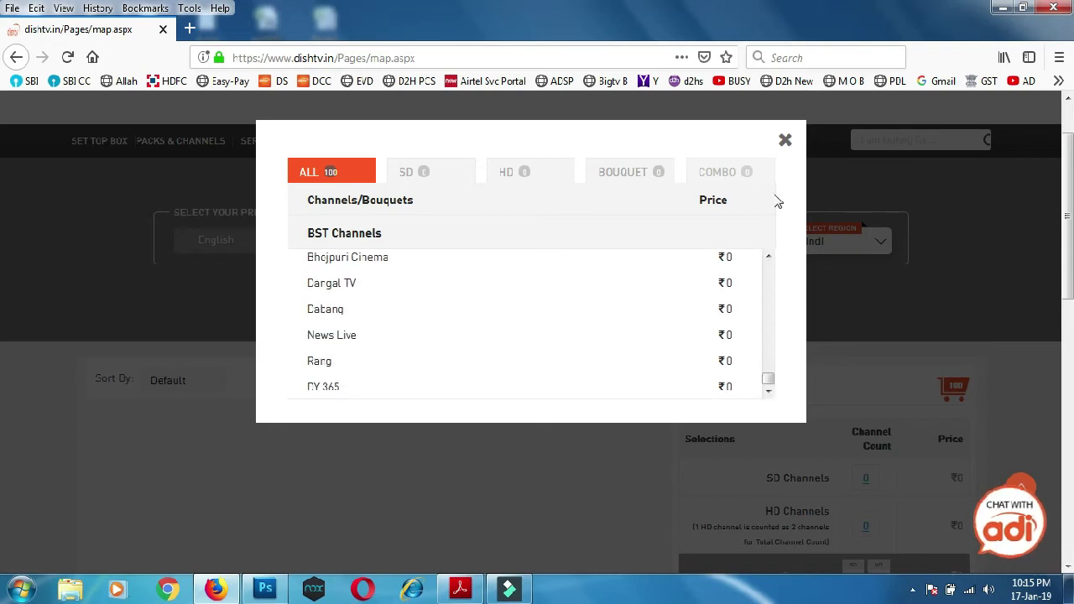
click(784, 141)
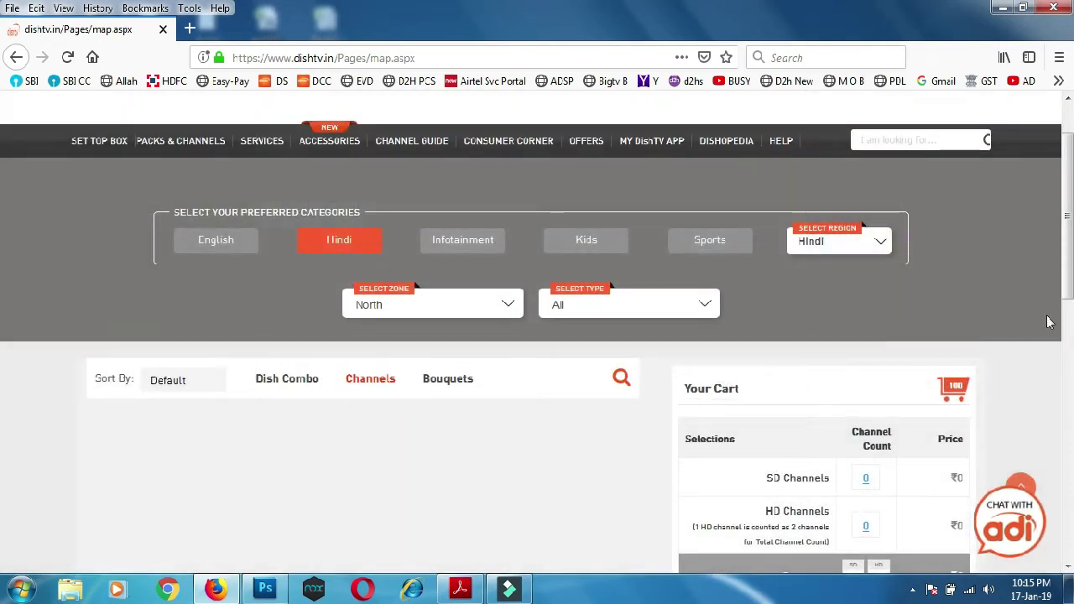
Step: Look over the cart's channel counts and switch the listing from Channels to the Dish Combo packs
scroll(1067, 290, down, 3)
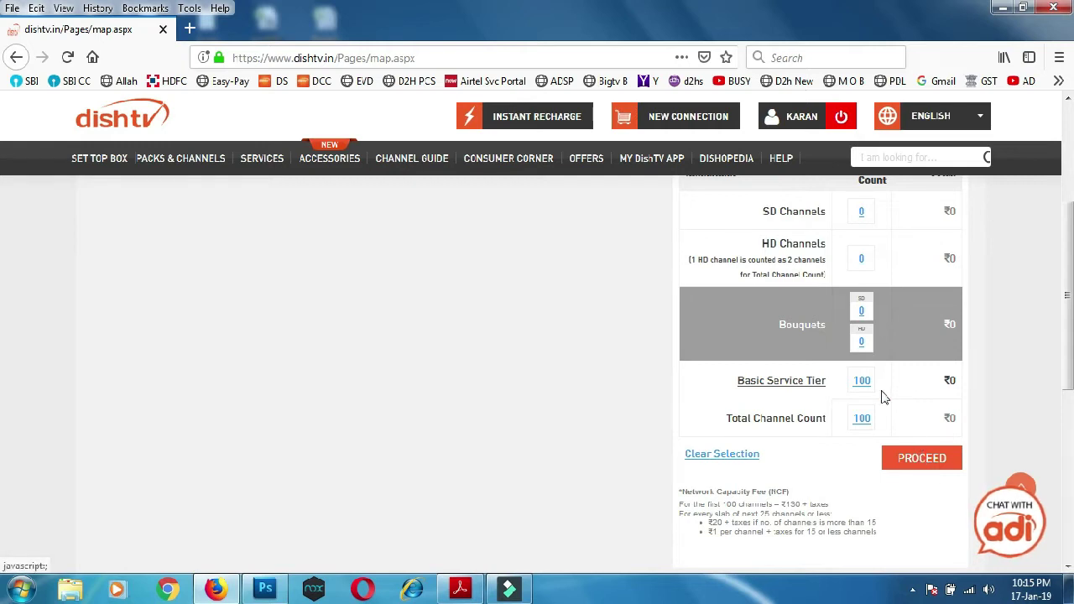
scroll(882, 396, up, 3)
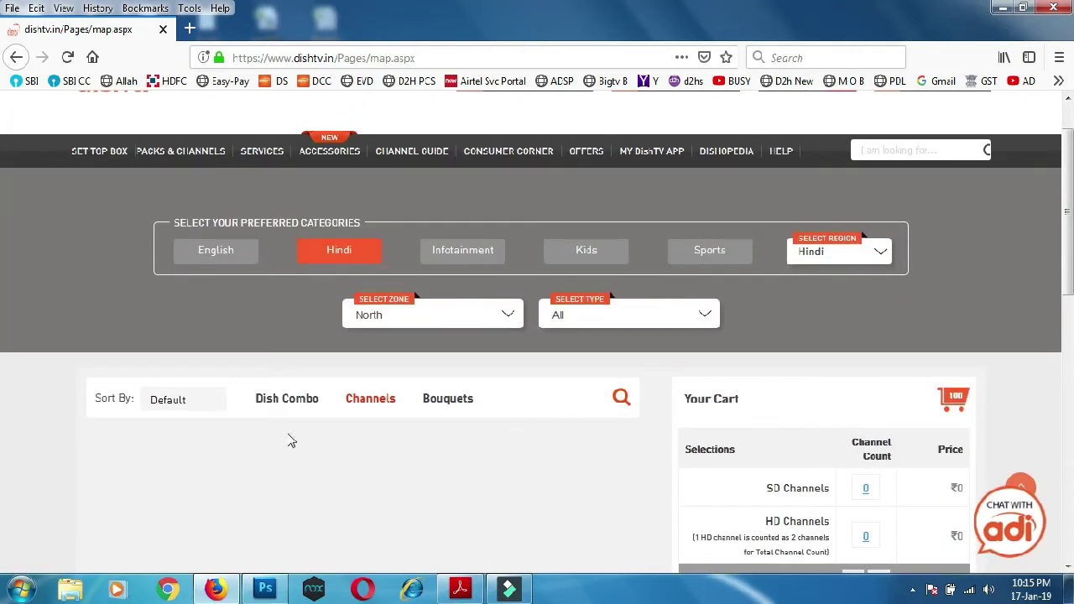
click(286, 402)
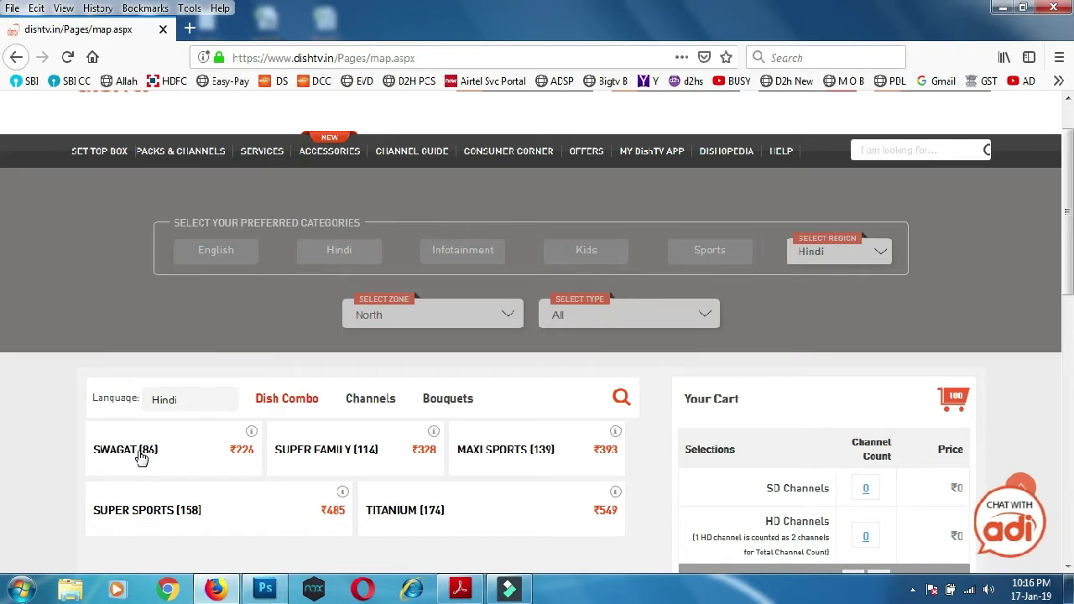
Step: Open the Base Packs page in a separate browser tab and look over the North region packs and monthly prices
mouse_move(191, 155)
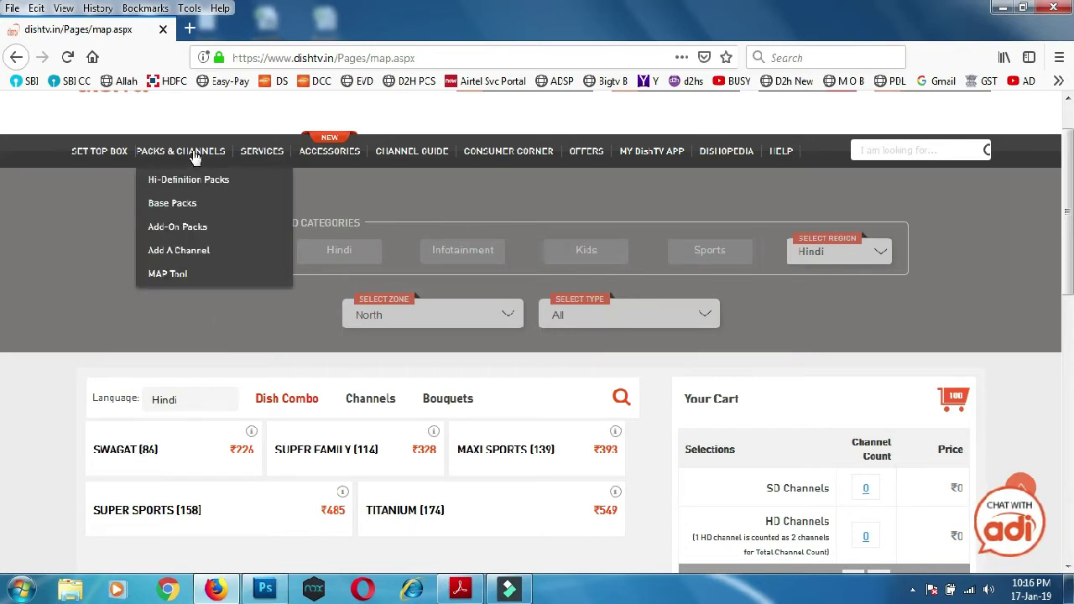
right_click(180, 206)
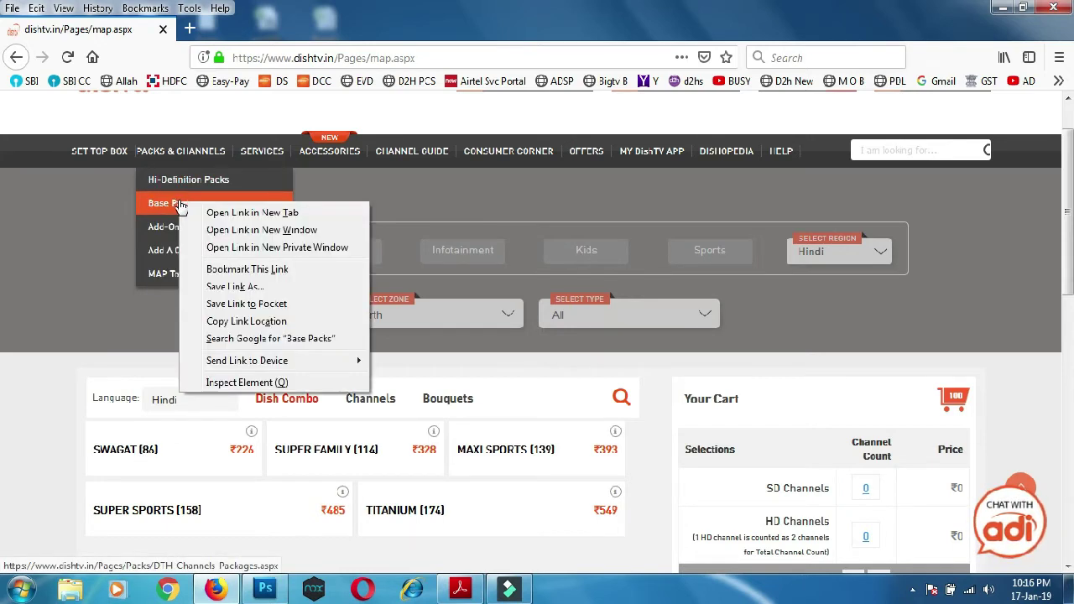
click(241, 213)
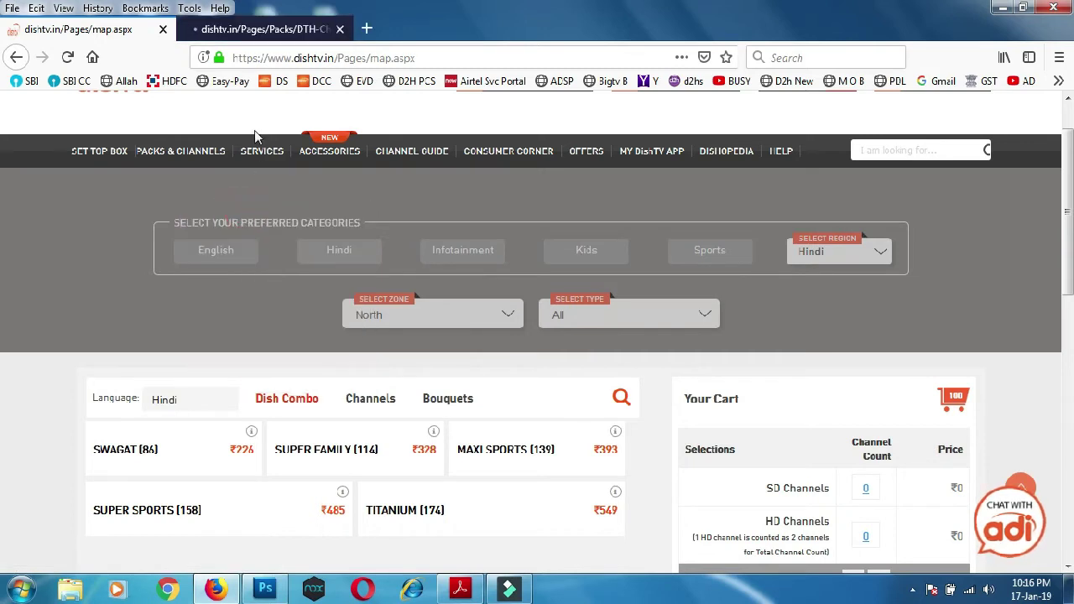
click(271, 30)
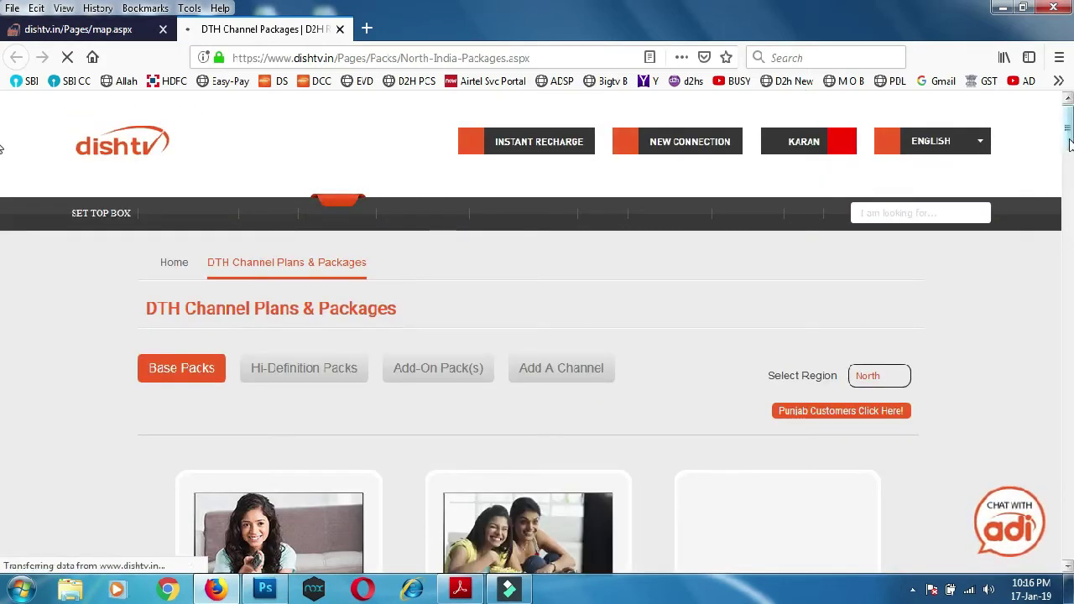
scroll(1067, 159, down, 5)
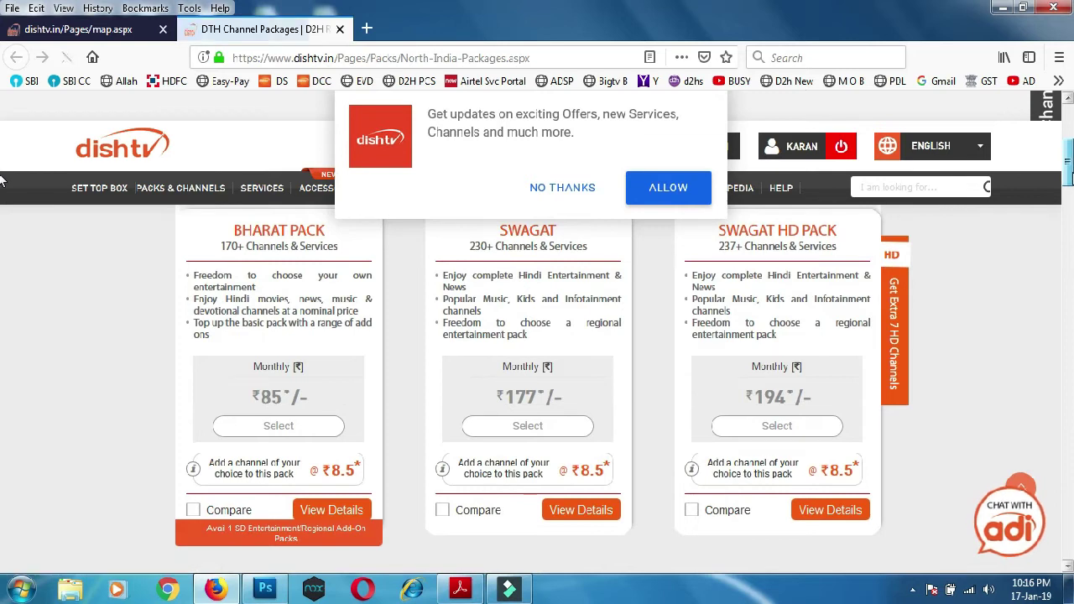
scroll(3, 178, up, 1)
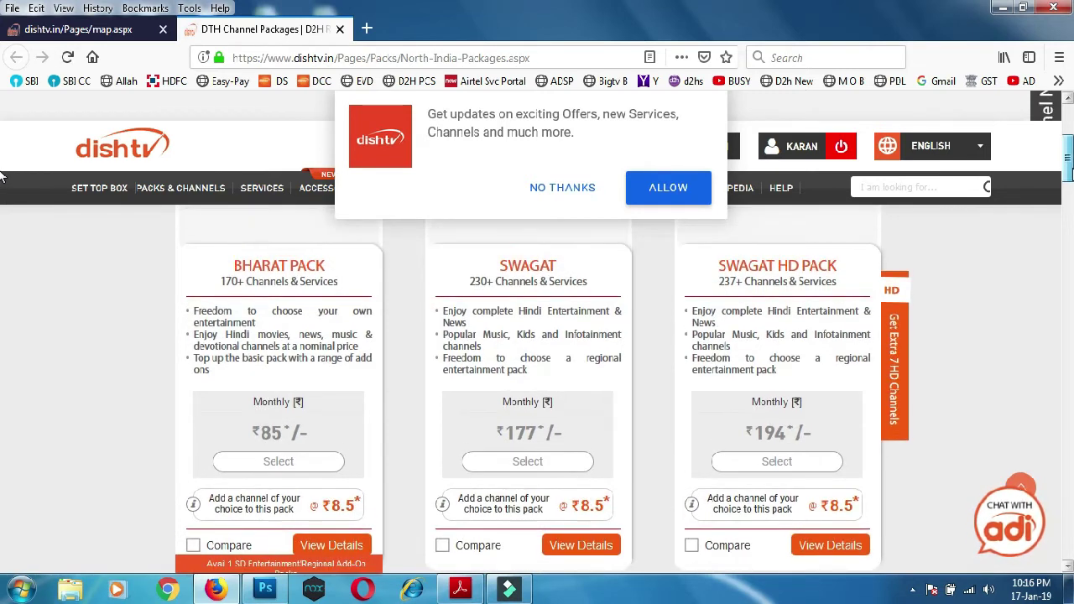
scroll(3, 178, down, 5)
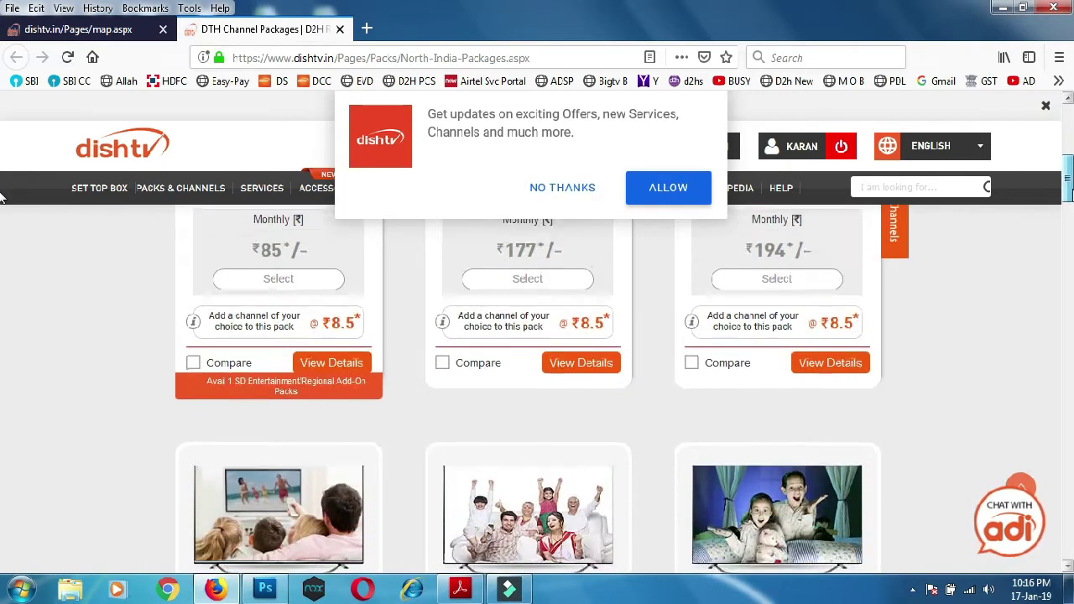
Step: Open the details of the Swagat base pack and look through its full channel list
click(580, 357)
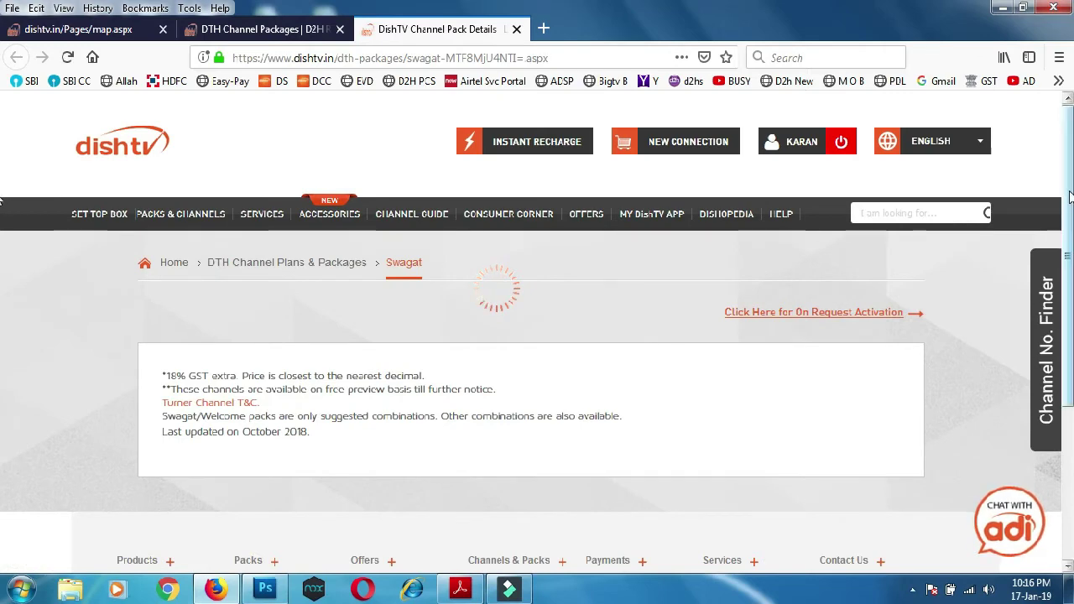
scroll(1071, 194, down, 10)
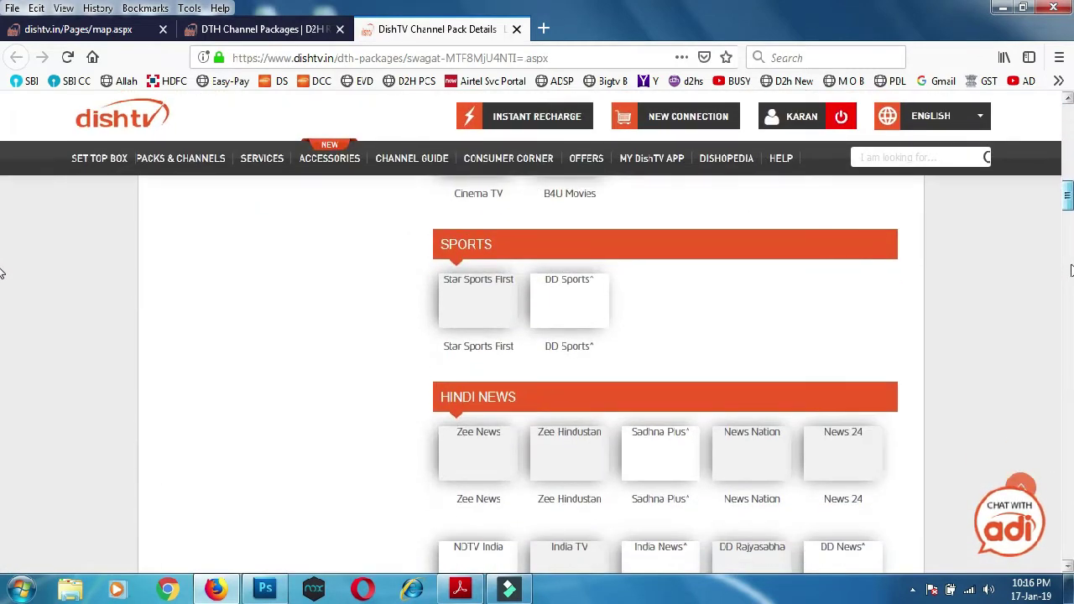
scroll(3, 293, up, 10)
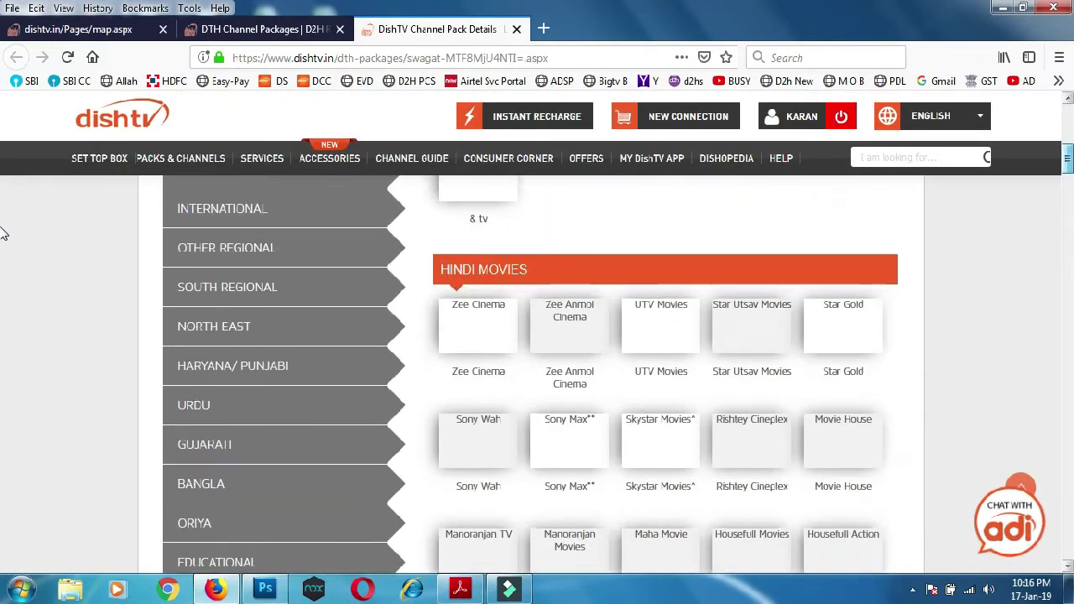
scroll(3, 230, up, 10)
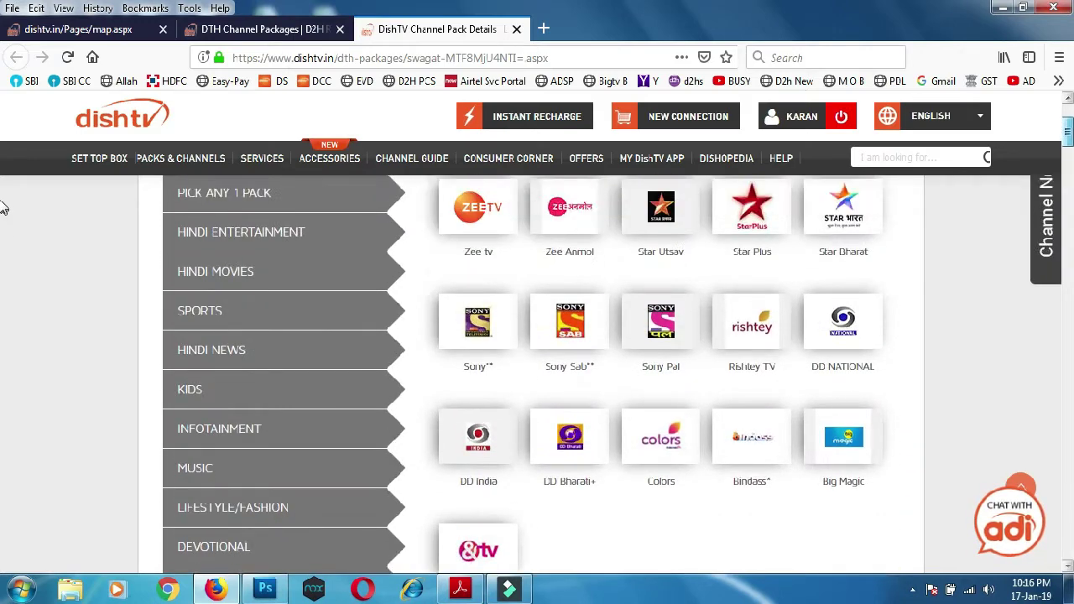
scroll(3, 199, down, 5)
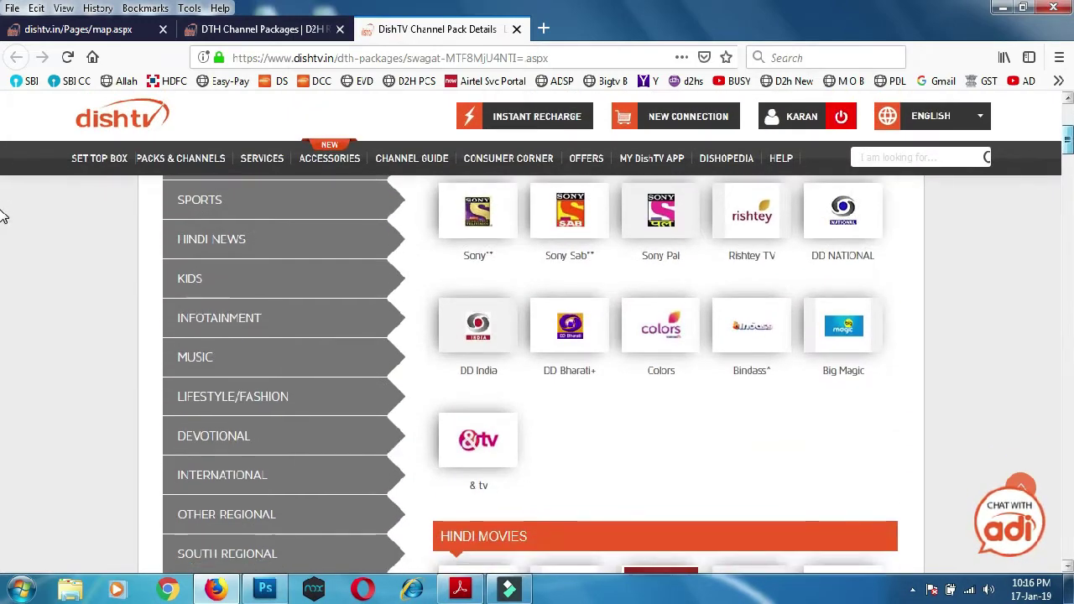
scroll(3, 210, up, 5)
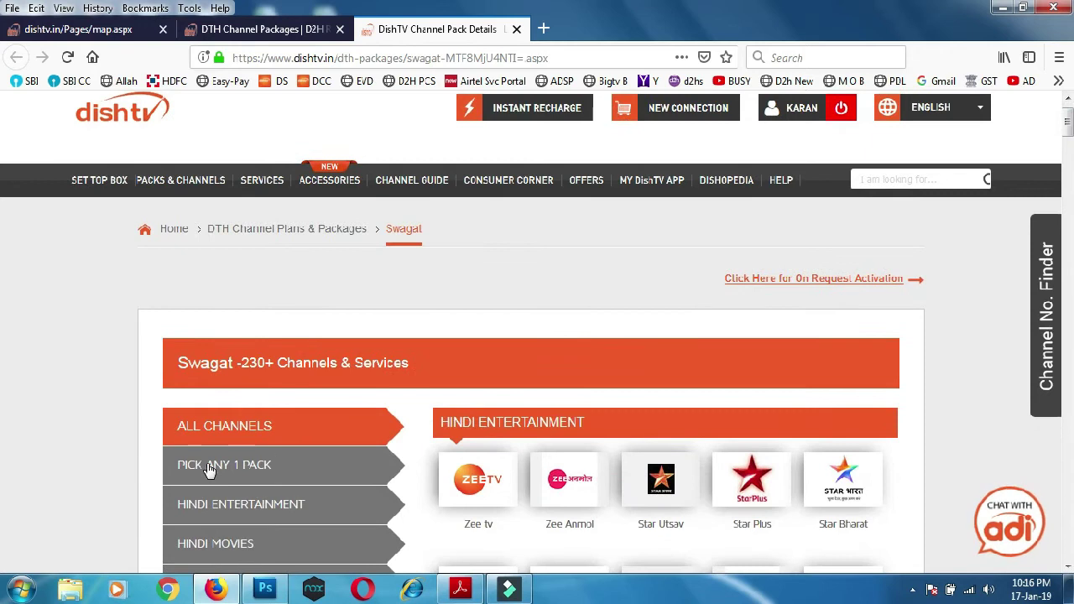
Step: View the Swagat pack's Pick Any 1 Pack, Music, Sports and Hindi Movies channel categories
click(209, 470)
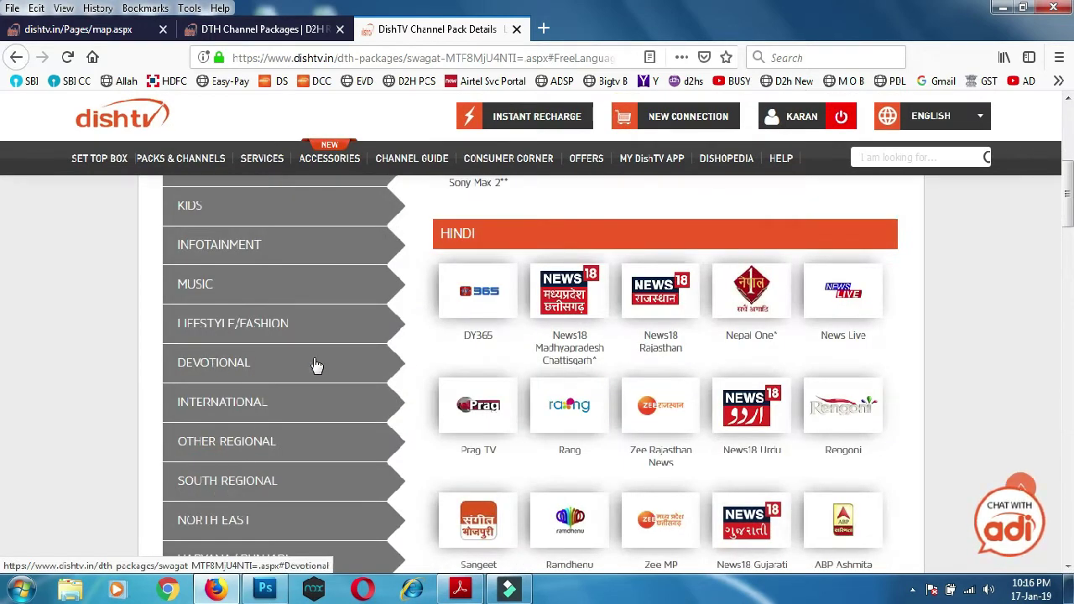
click(202, 292)
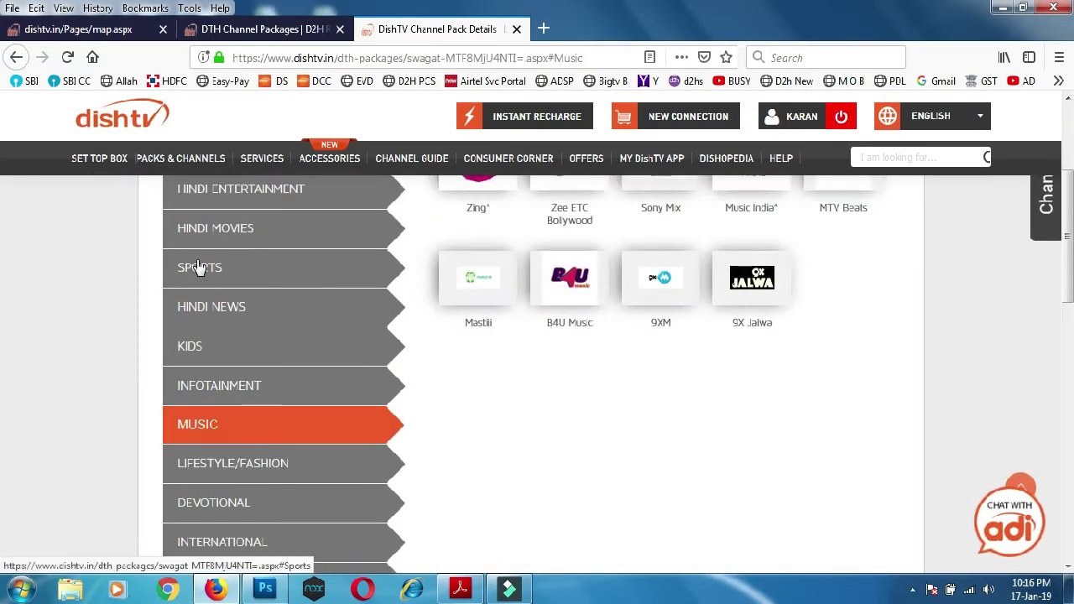
click(199, 267)
click(205, 226)
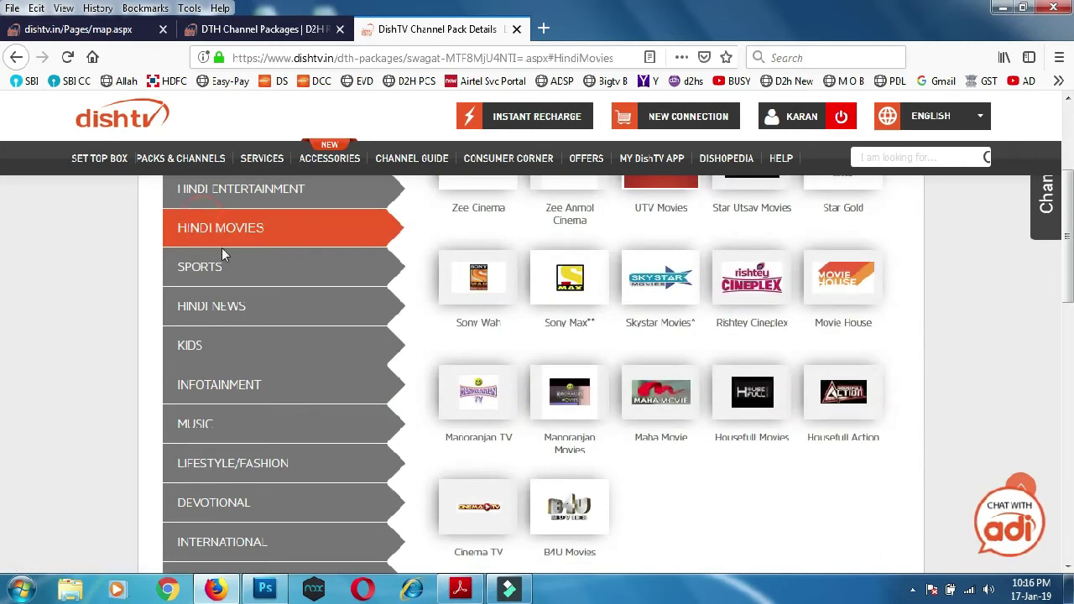
drag(1069, 285, 1070, 212)
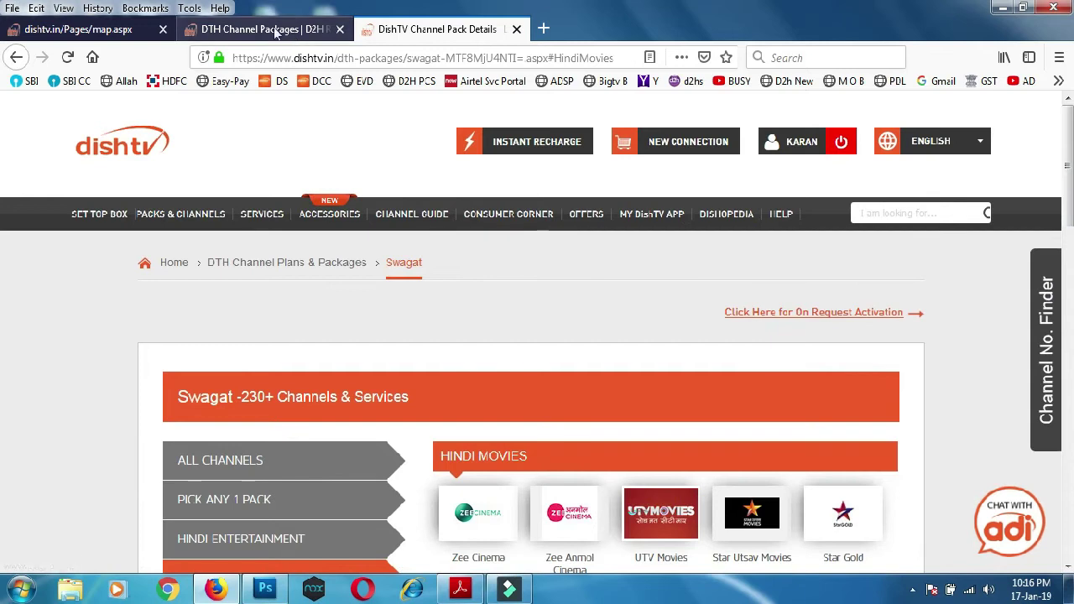
Step: Return to the map.aspx page and look over the Dish Combo packs and the cart
click(101, 32)
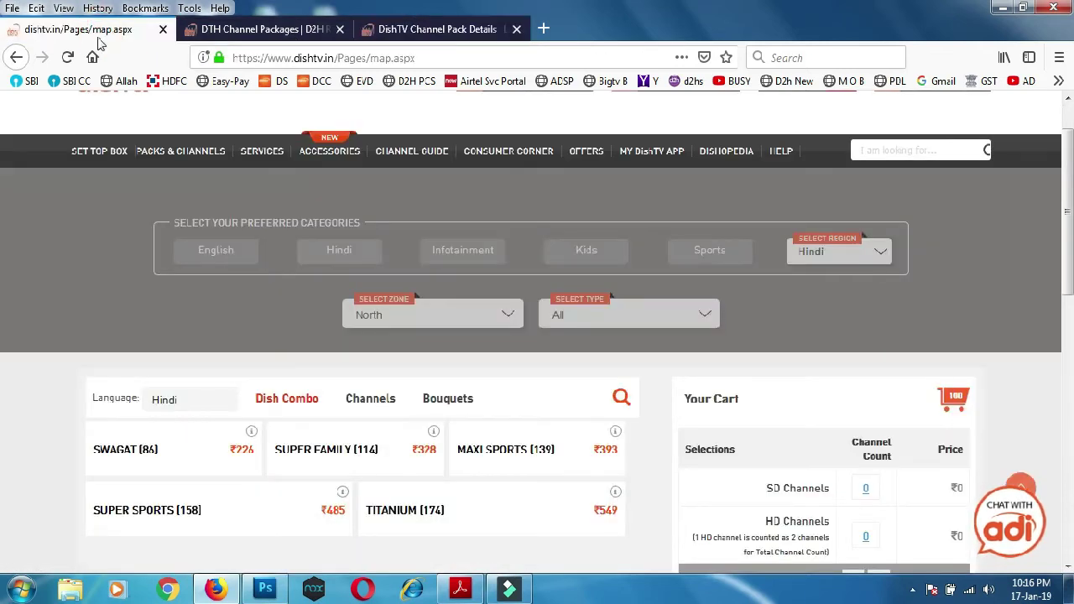
scroll(0, 257, down, 5)
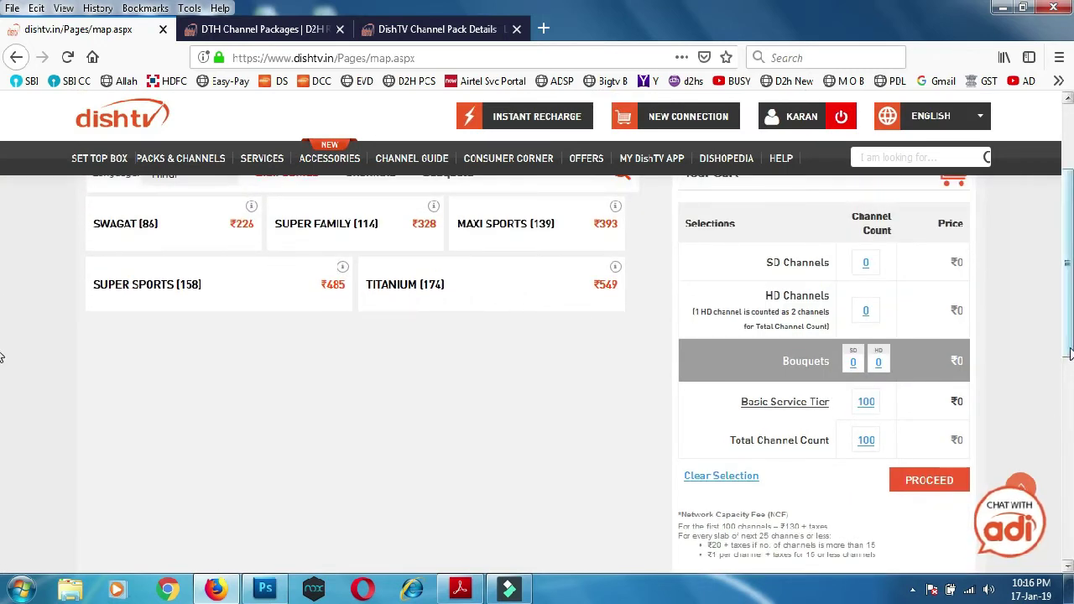
Step: Select the Swagat Dish Combo, open its price summary with taxes and close the summary without submitting
scroll(3, 353, up, 4)
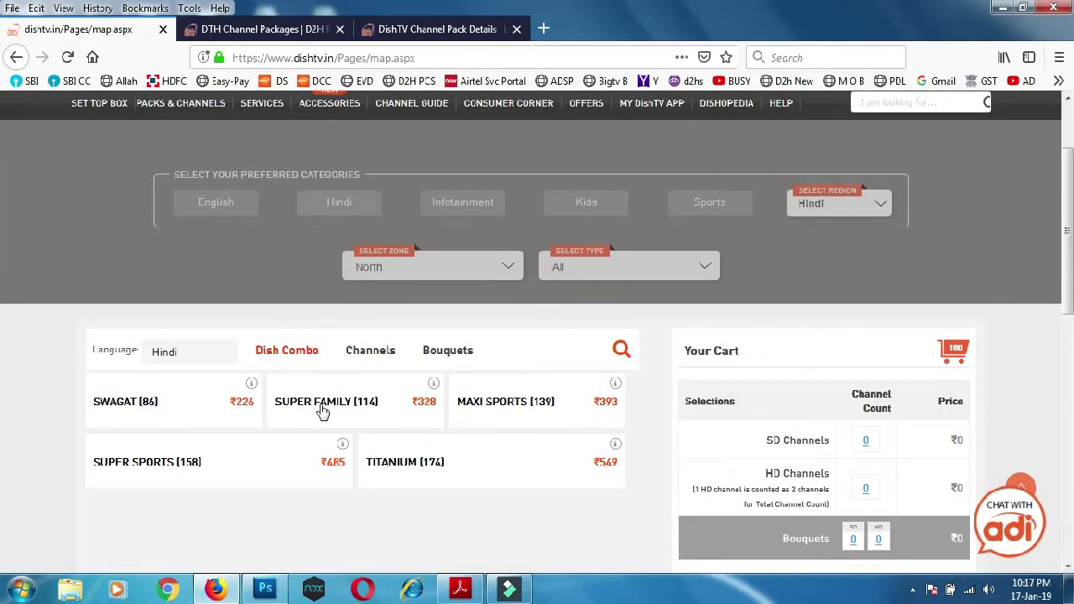
click(242, 406)
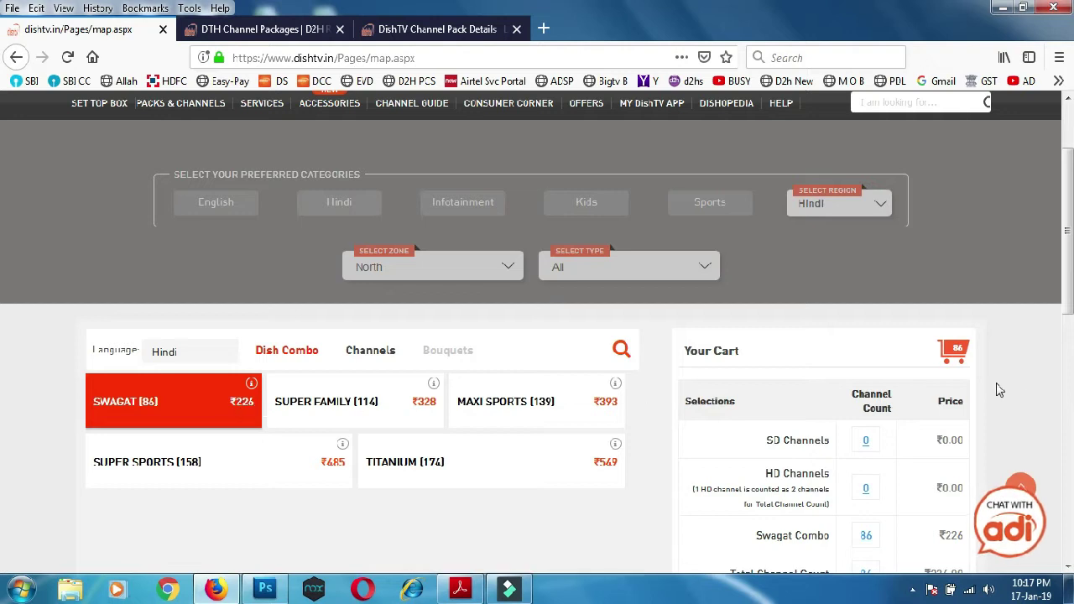
drag(1068, 304, 1069, 327)
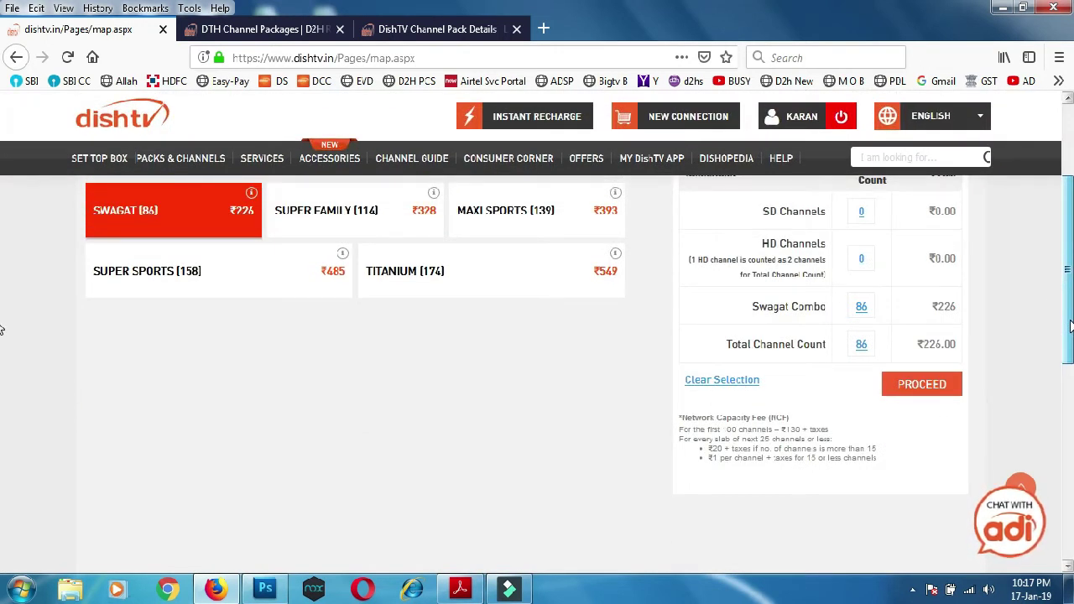
drag(1070, 328, 1070, 320)
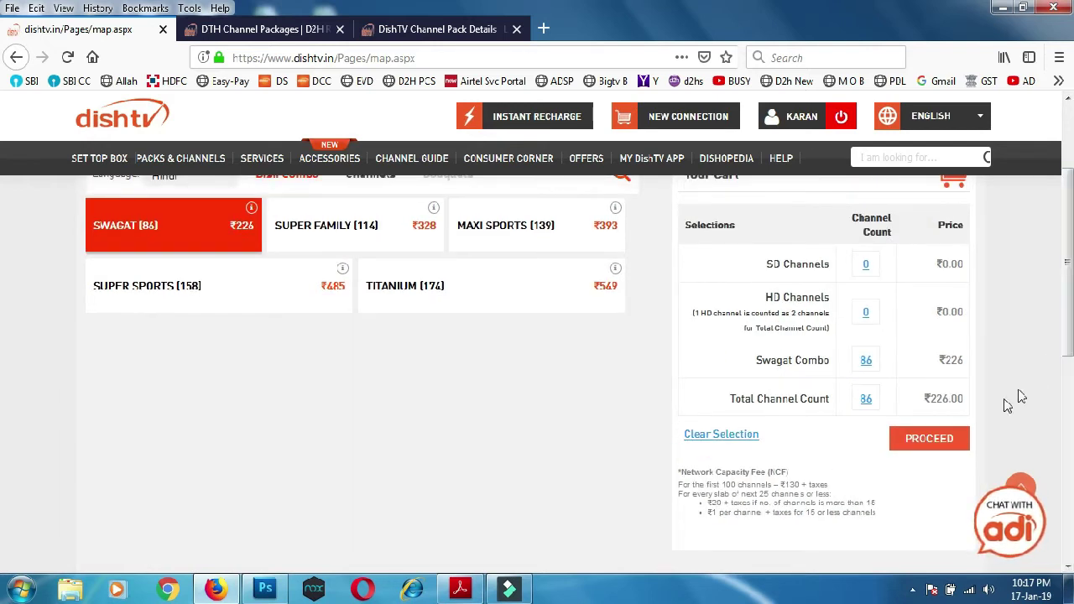
click(931, 440)
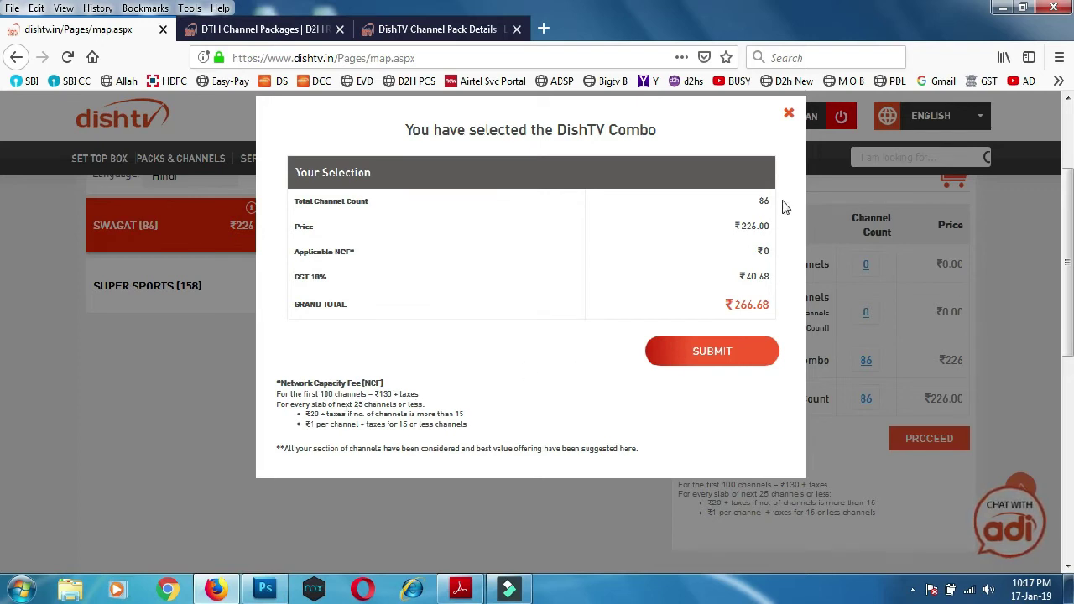
click(788, 118)
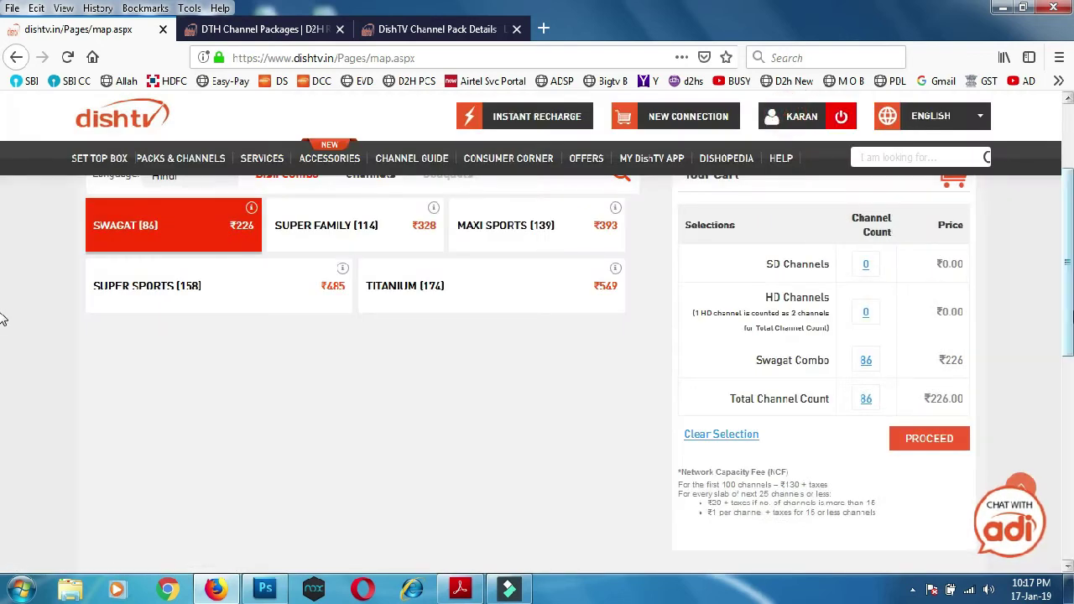
Step: Look over the cart with the Swagat Combo and clear the whole selection
scroll(3, 320, down, 2)
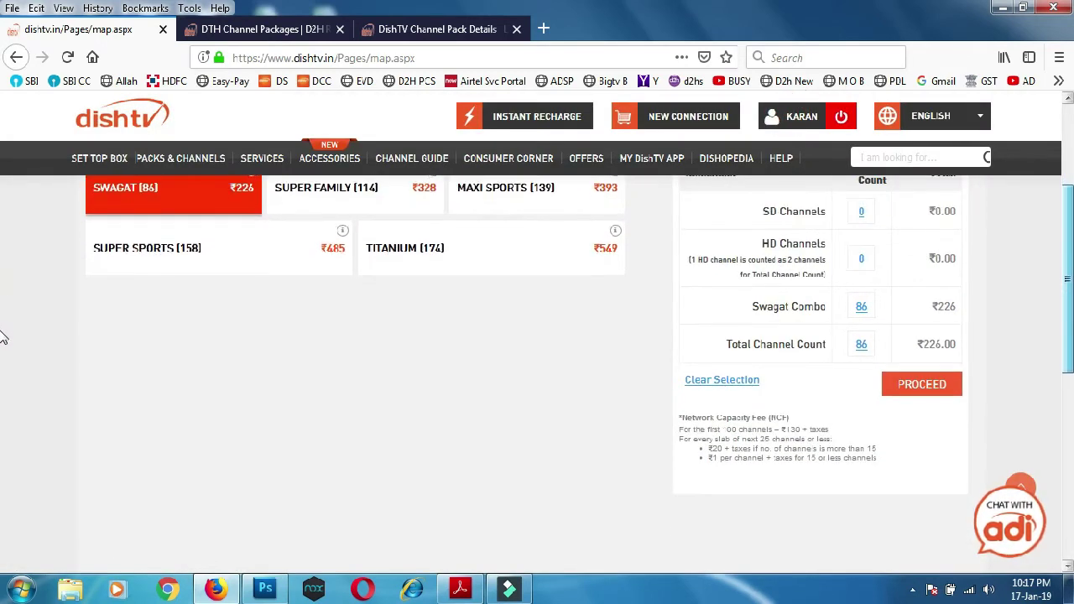
scroll(3, 353, down, 1)
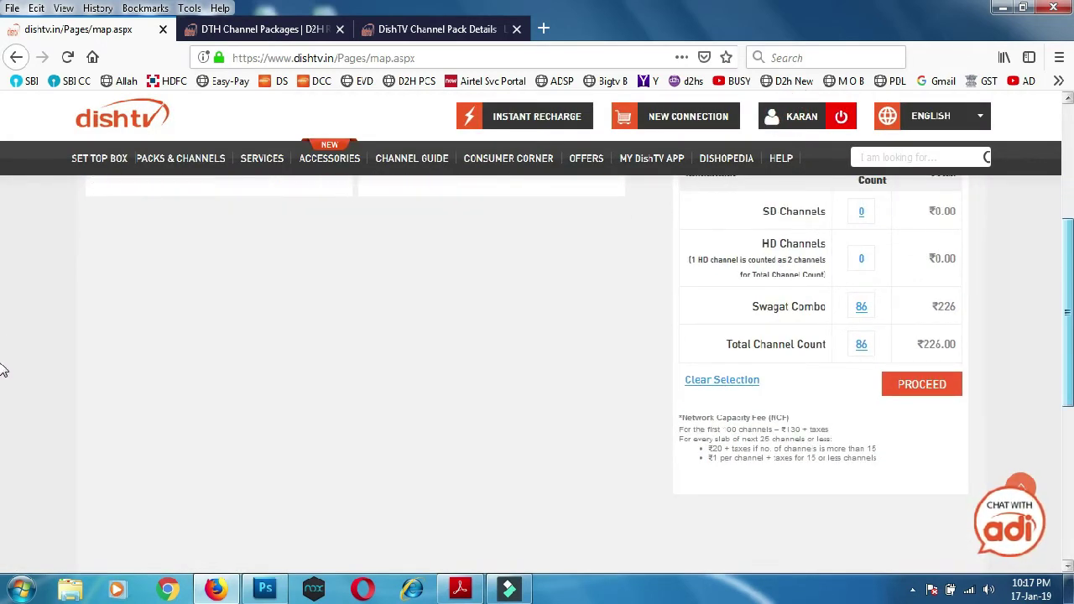
scroll(3, 336, up, 2)
scroll(2, 332, up, 3)
scroll(3, 319, down, 2)
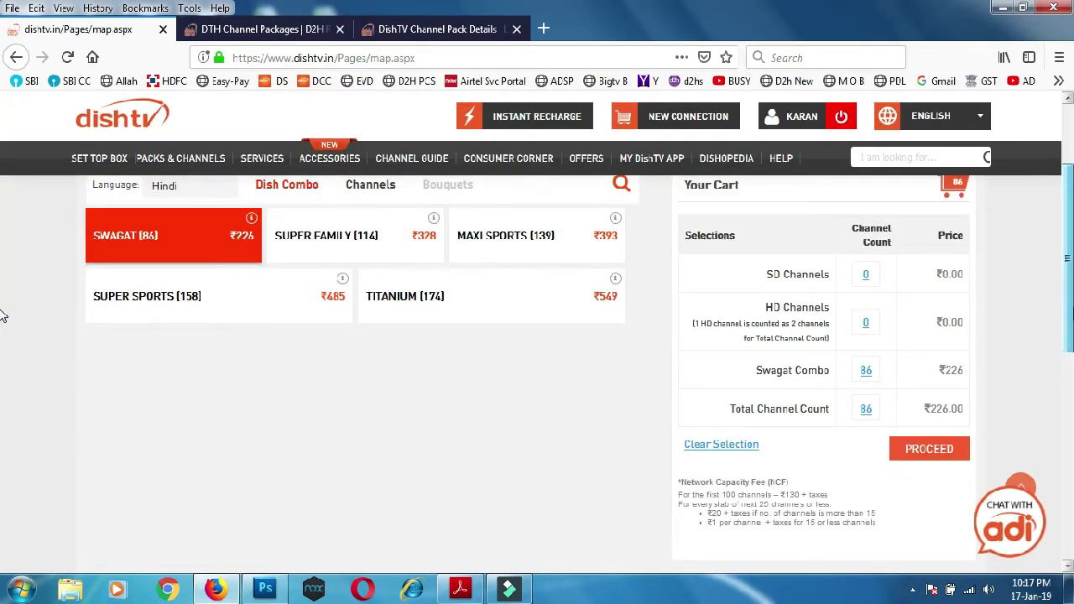
scroll(3, 317, down, 1)
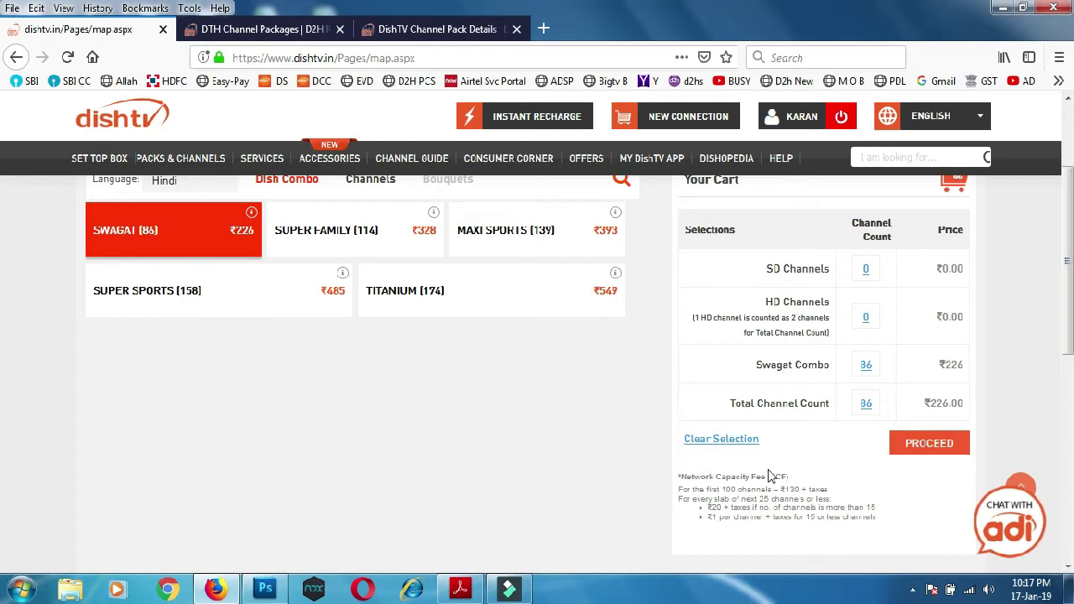
click(722, 439)
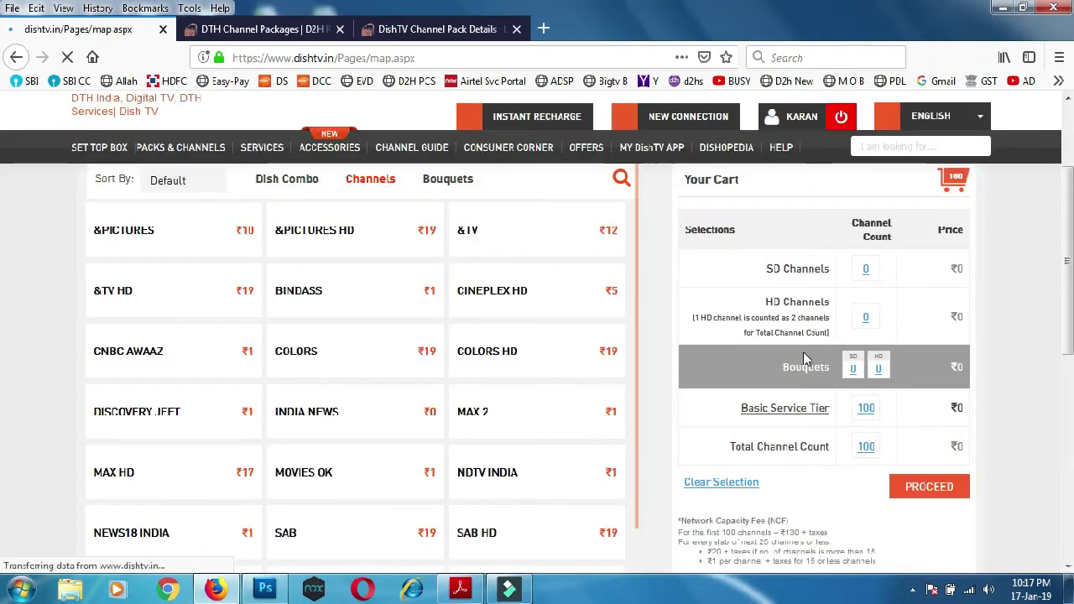
Step: Open the Basic Service Tier list and deselect Sony Pal, Rishtey TV, Big Magic, Mastiii, STAR SPORTS FIRST, Star Bharat, B4U Music, 9X Jalwa and MTV Beats
click(867, 410)
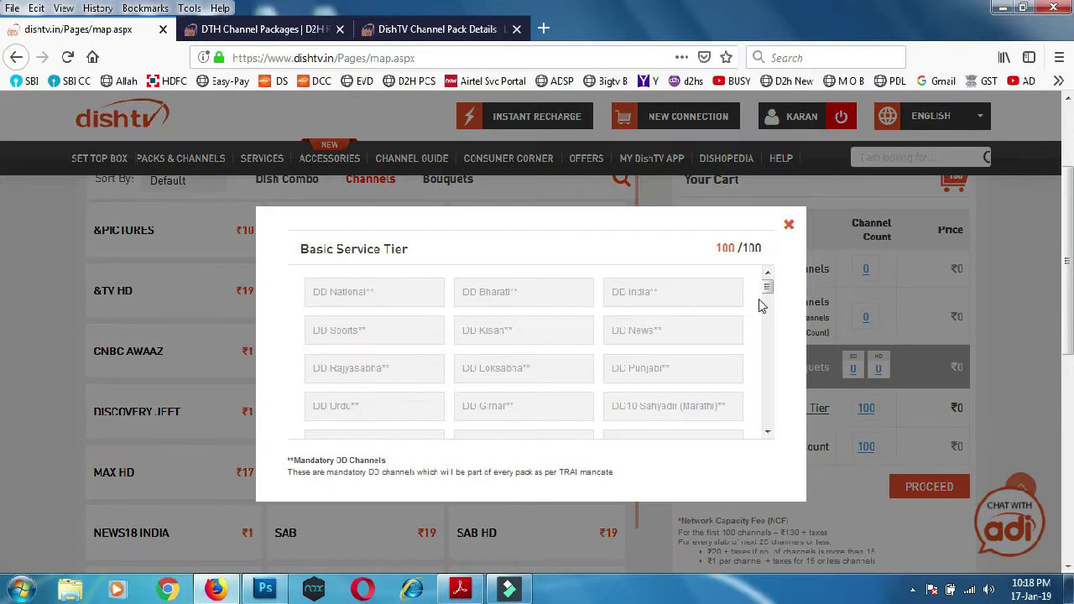
drag(768, 289, 773, 347)
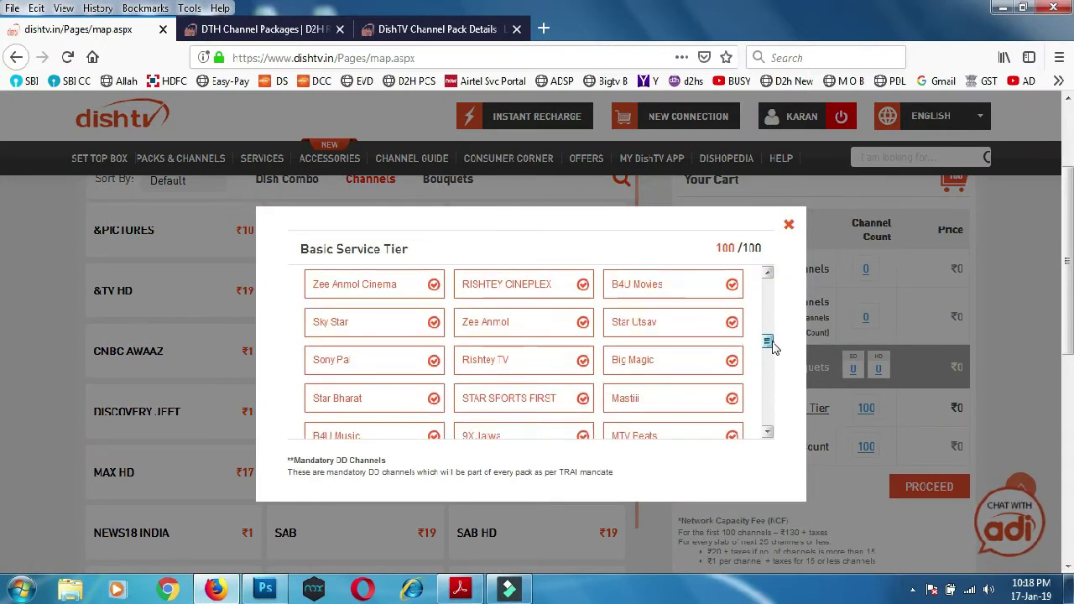
click(411, 361)
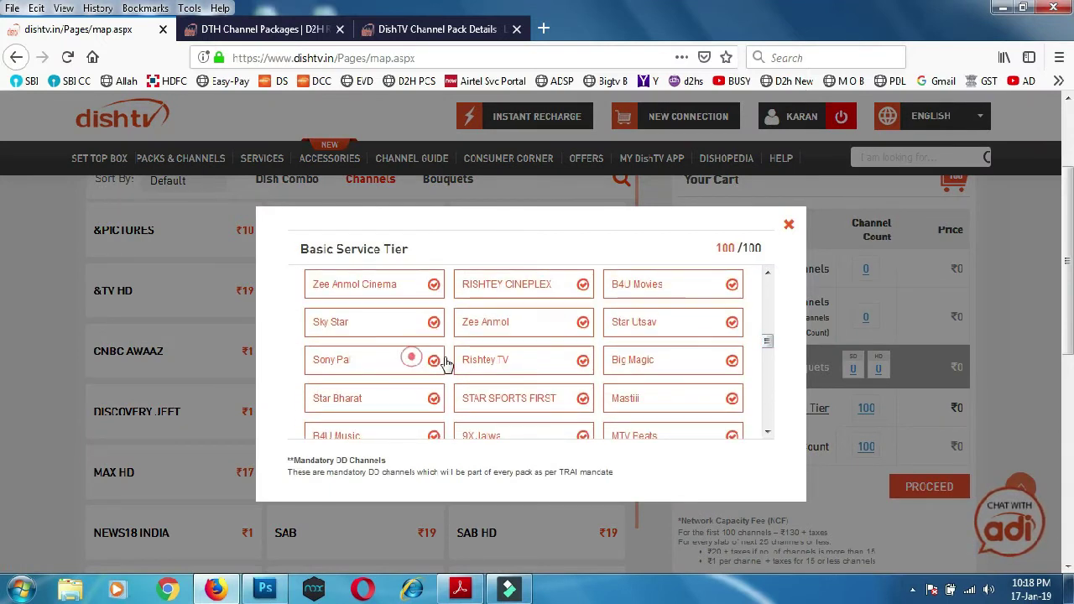
click(573, 363)
click(675, 365)
click(686, 396)
click(535, 400)
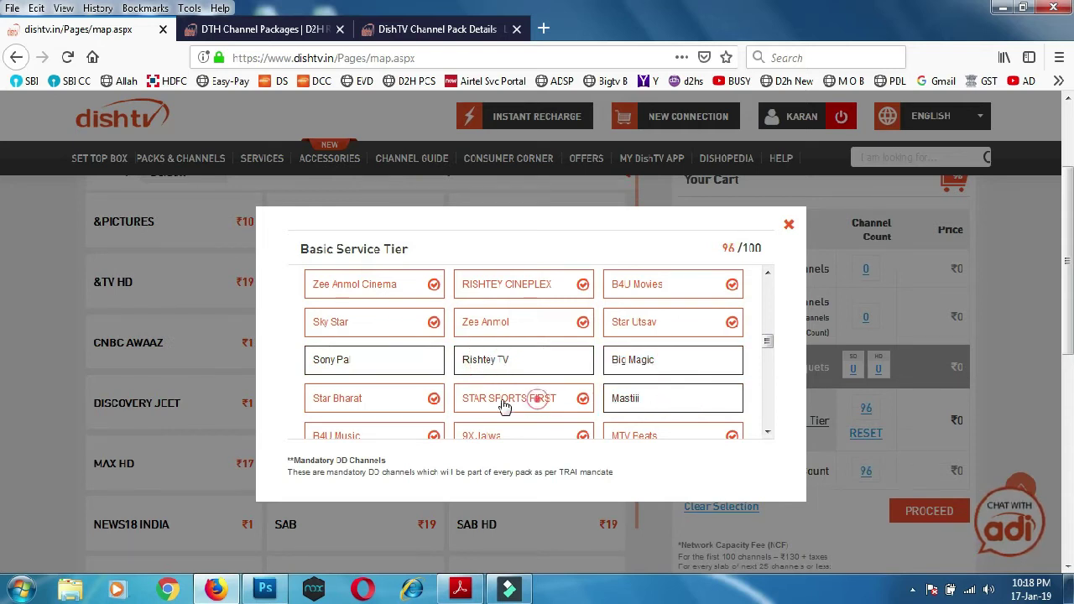
click(393, 403)
click(431, 440)
click(495, 438)
click(629, 438)
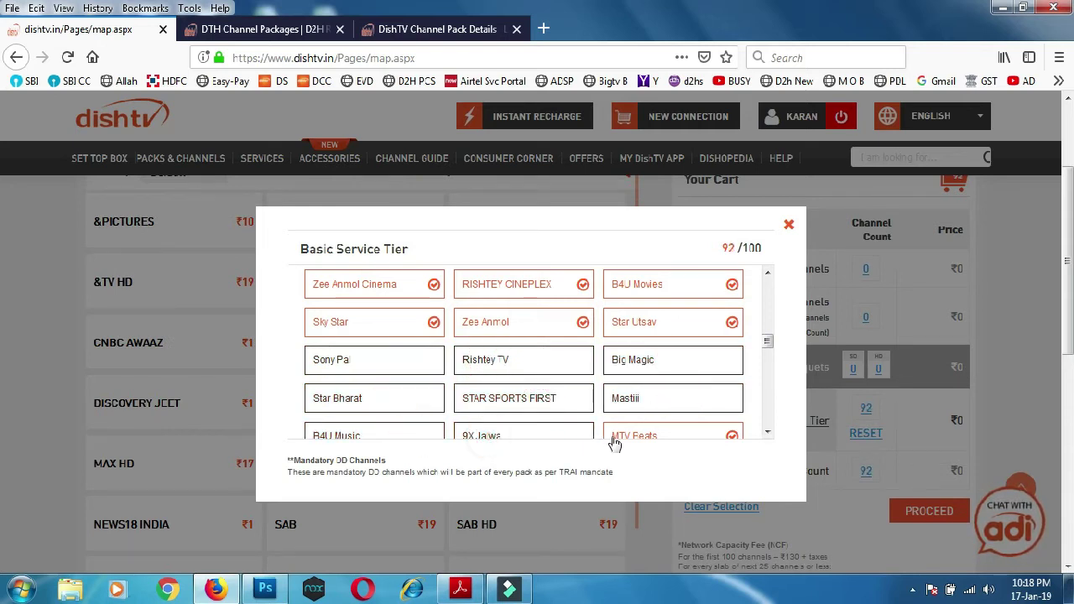
Step: Deselect Star Utsav, B4U Movies, RISHTEY CINEPLEX, Zee Anmol, Sky Star and Zee Anmol Cinema from the Basic Service Tier
click(652, 323)
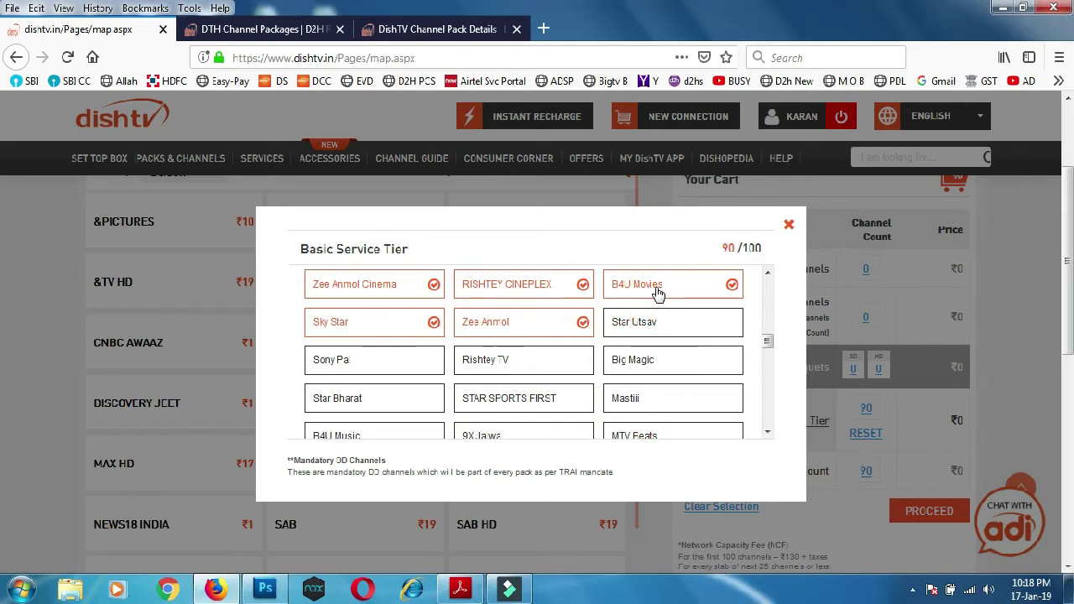
click(656, 287)
click(496, 286)
click(474, 327)
click(405, 321)
click(394, 290)
Step: In the Basic Service Tier, deselect Ishwar TV, Vedic, GOD TV, Sadhna Bhakti, Sanskar, Satsang, Arihant TV, Mahavira and Home shop 18
drag(765, 351, 707, 359)
click(659, 308)
click(642, 272)
click(525, 278)
click(491, 312)
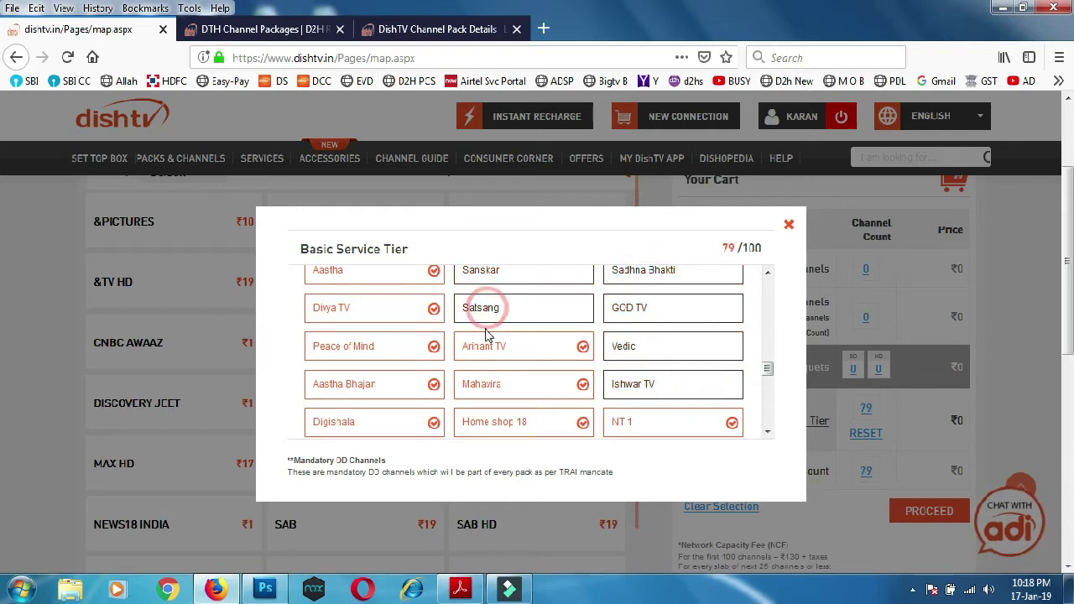
click(485, 342)
click(491, 383)
click(494, 419)
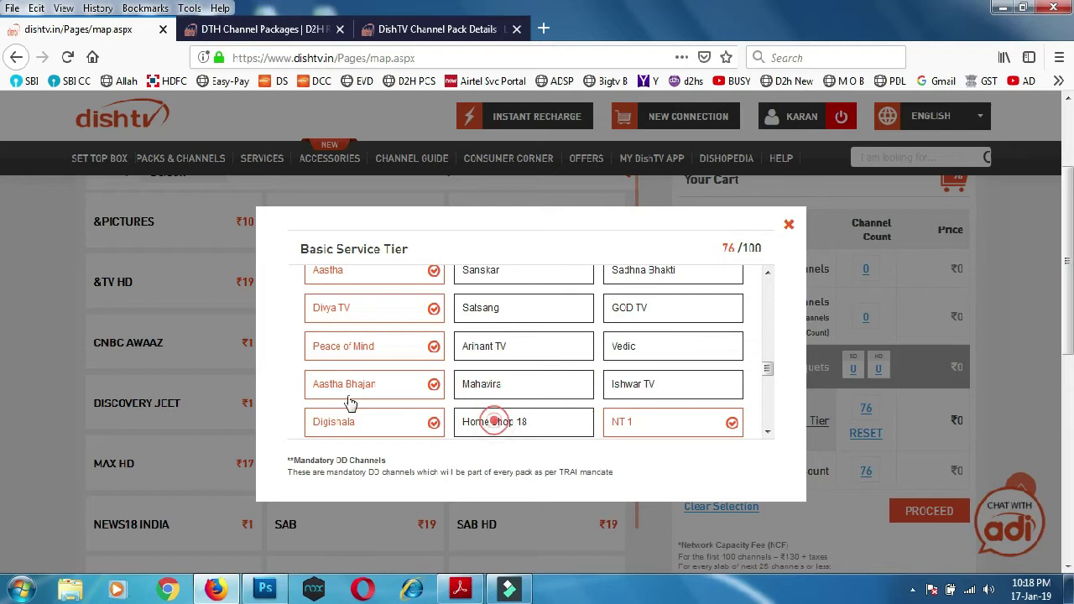
Step: Deselect Digishala, Aastha Bhajan, Peace of Mind, Divya TV, Aastha and NT 1 from the Basic Service Tier
click(340, 422)
click(338, 384)
click(340, 355)
click(336, 307)
click(339, 272)
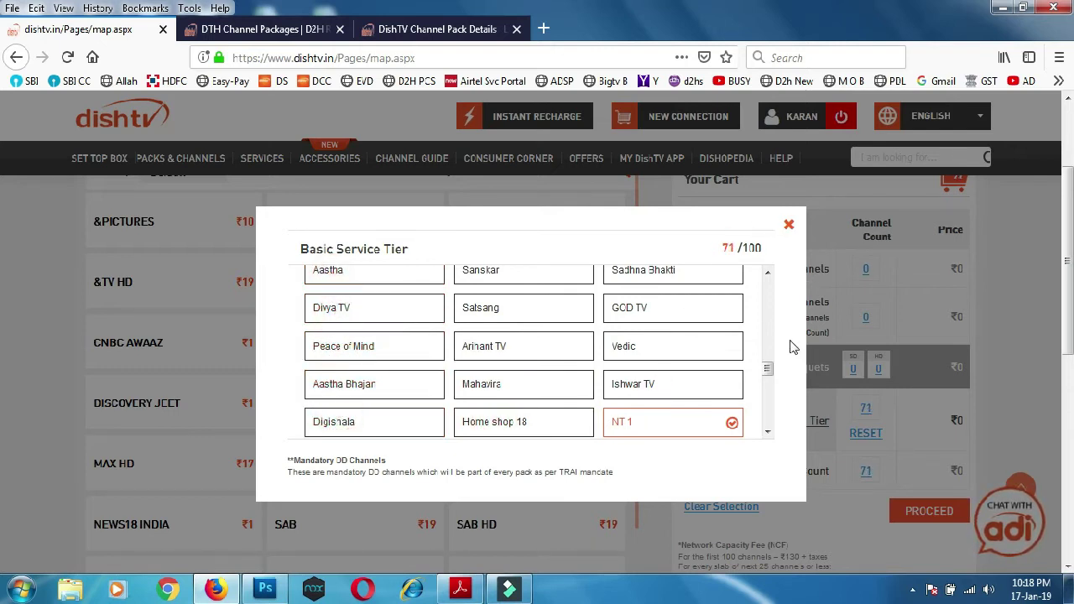
scroll(767, 369, down, 3)
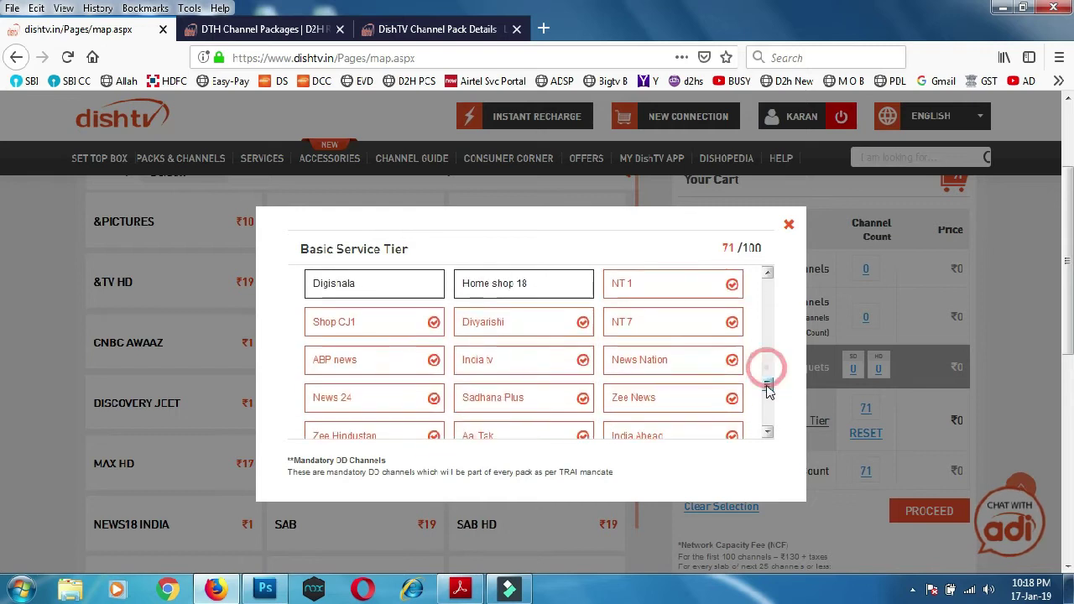
click(720, 273)
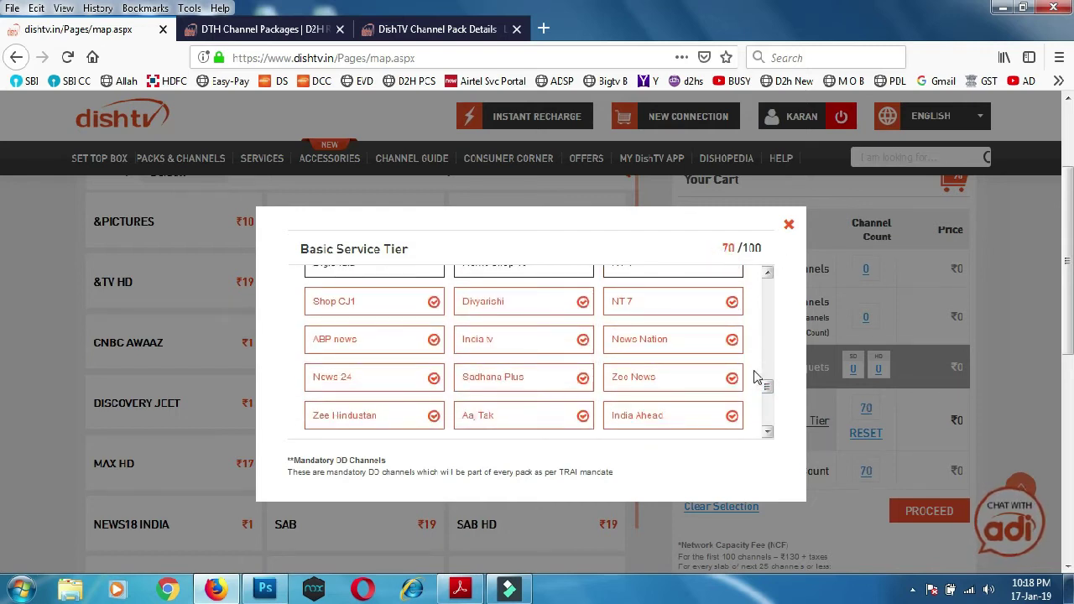
Step: Look through the remaining Basic Service Tier channels, then check the price summary of the reduced selection and close it
scroll(772, 405, down, 3)
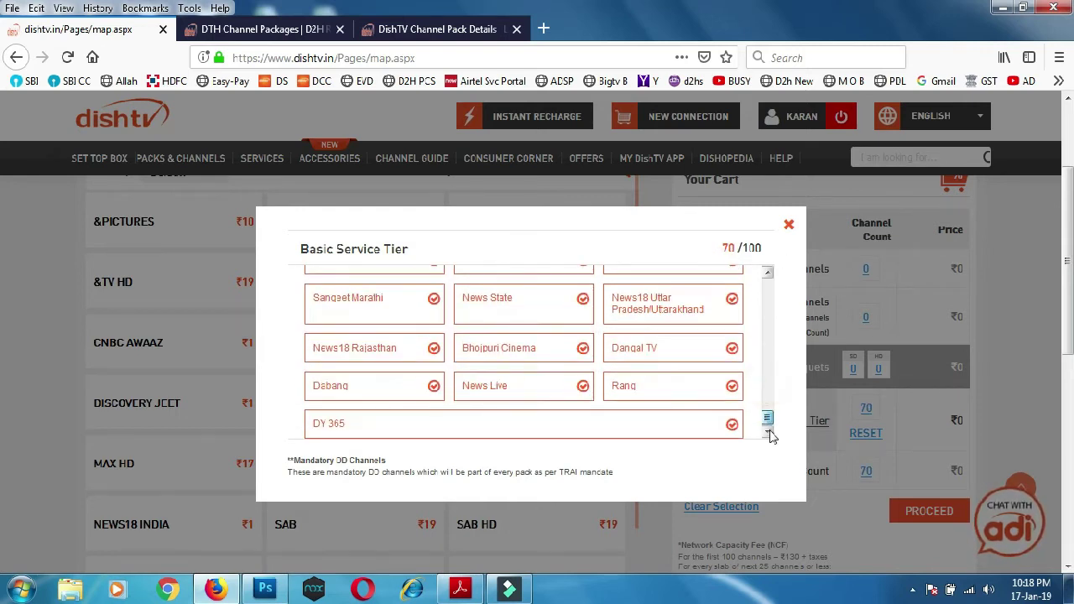
click(789, 226)
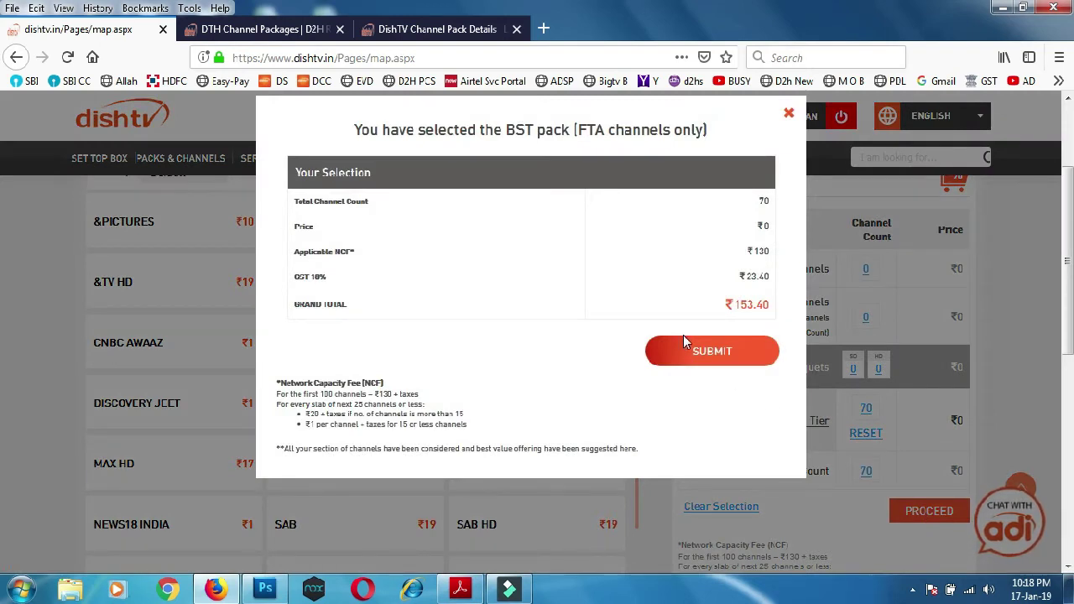
click(789, 114)
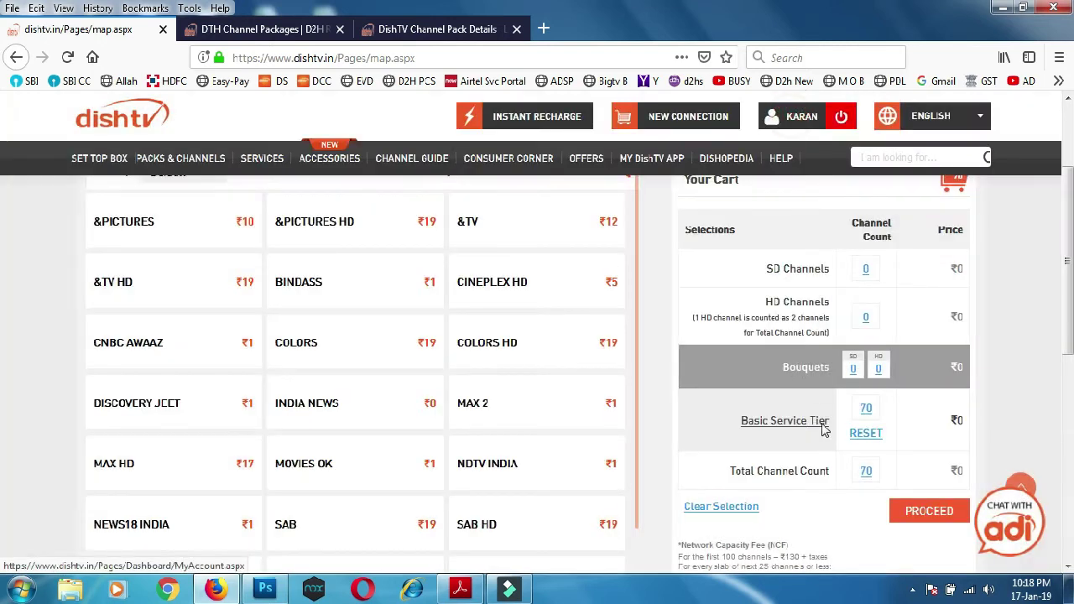
Step: Review the Basic Service Tier channel list once more and reset the tier to its default channels
click(867, 410)
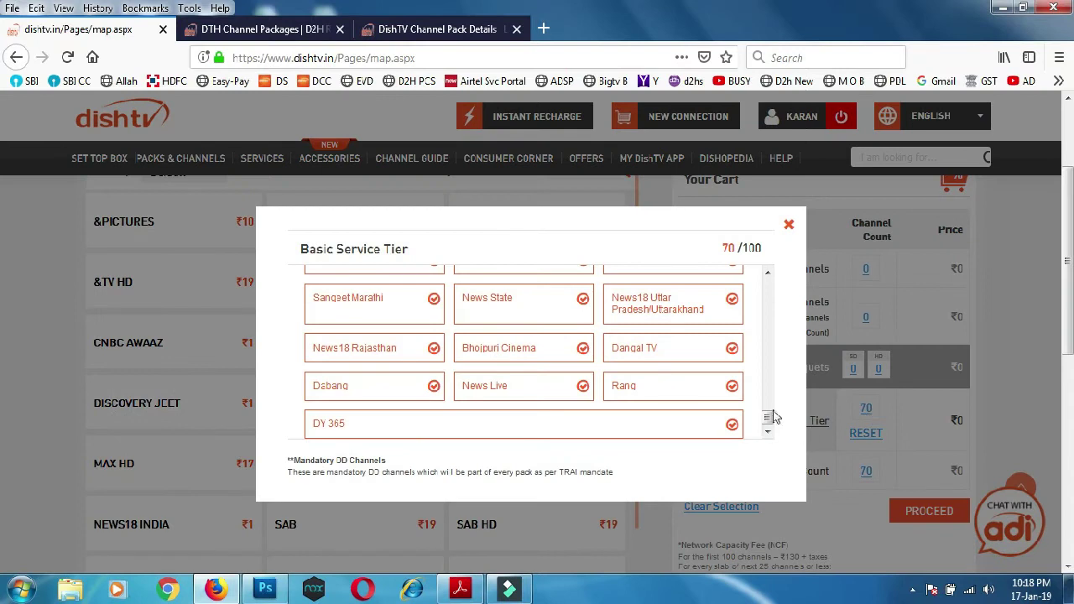
mouse_move(767, 427)
mouse_down()
mouse_move(767, 394)
mouse_move(772, 428)
mouse_up()
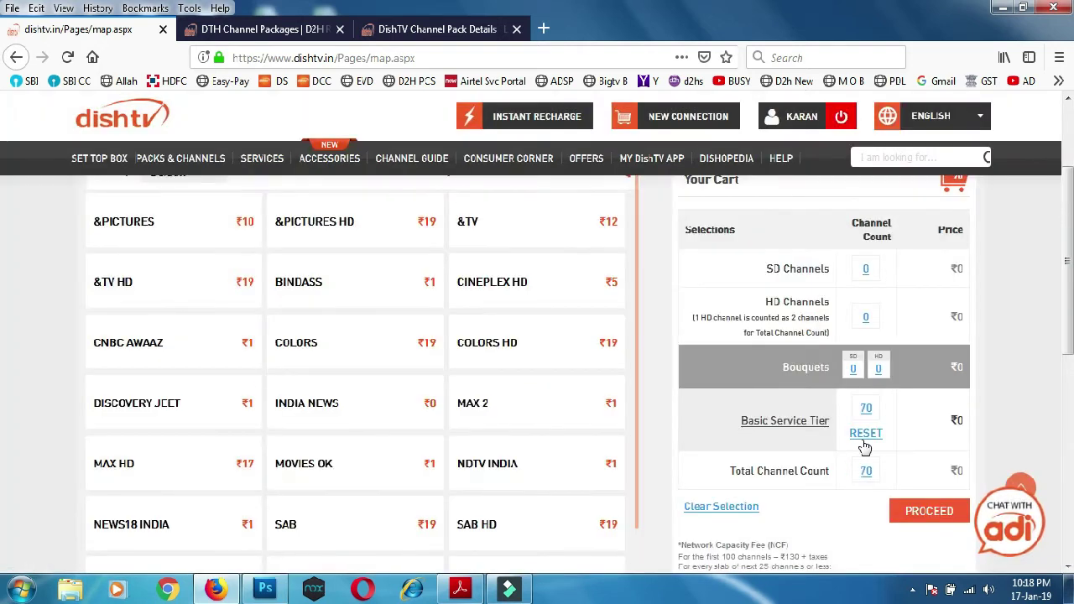
click(866, 434)
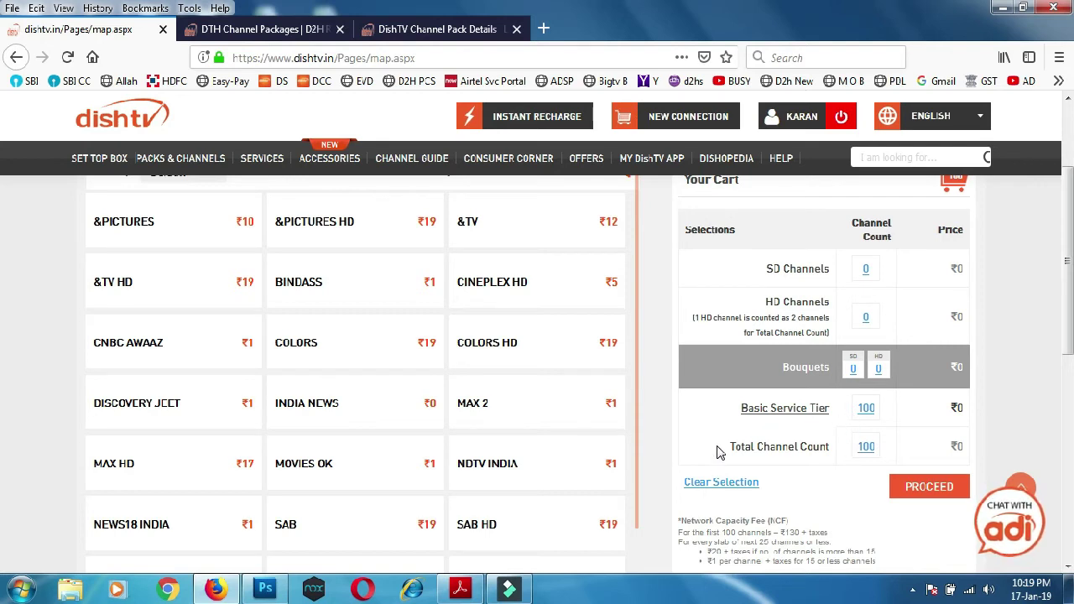
Step: Show the available bouquets and look over the Zee Prime, Family and Allin1 SD packs with their prices
scroll(590, 451, up, 1)
scroll(539, 451, up, 5)
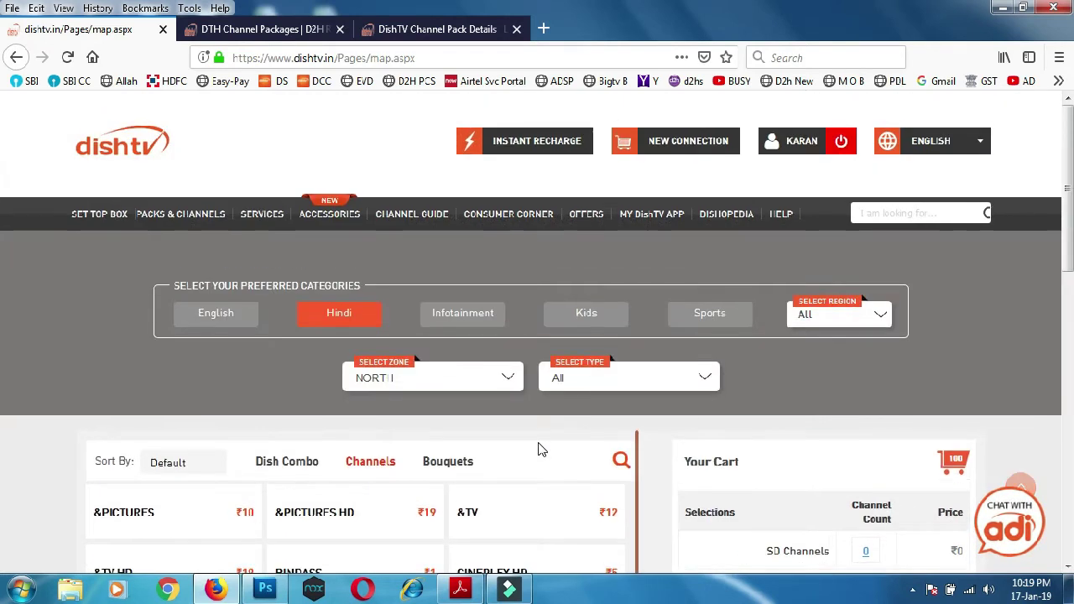
click(452, 463)
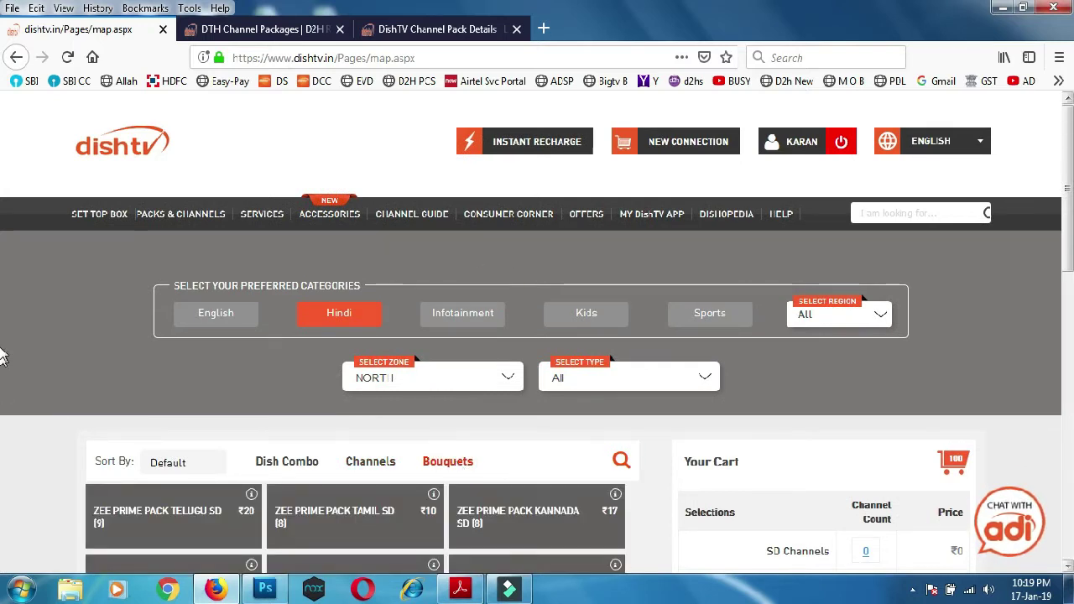
scroll(2, 283, down, 5)
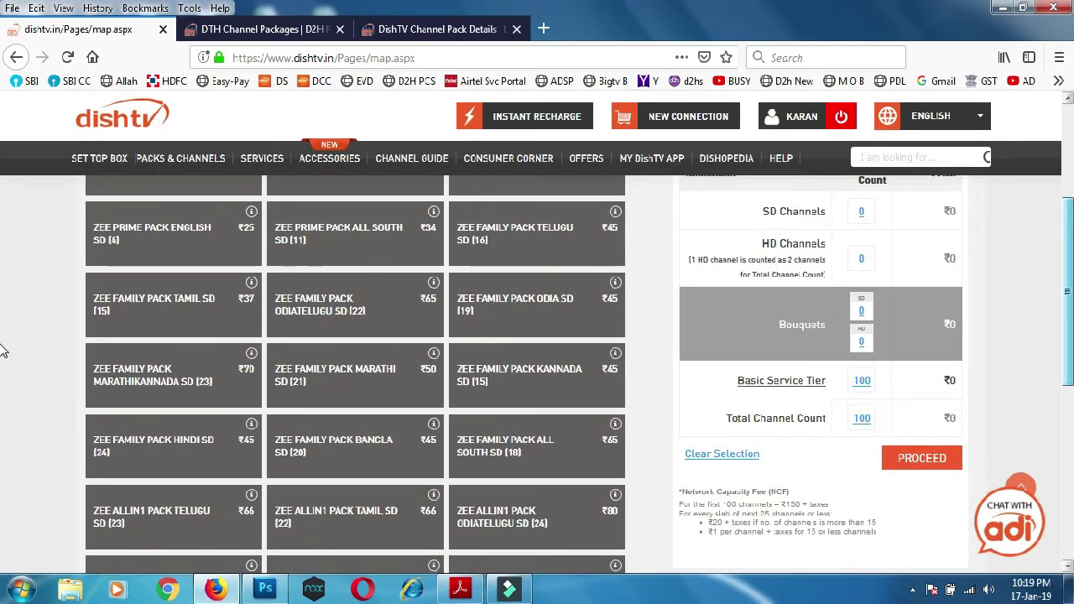
scroll(2, 352, down, 3)
scroll(2, 406, down, 2)
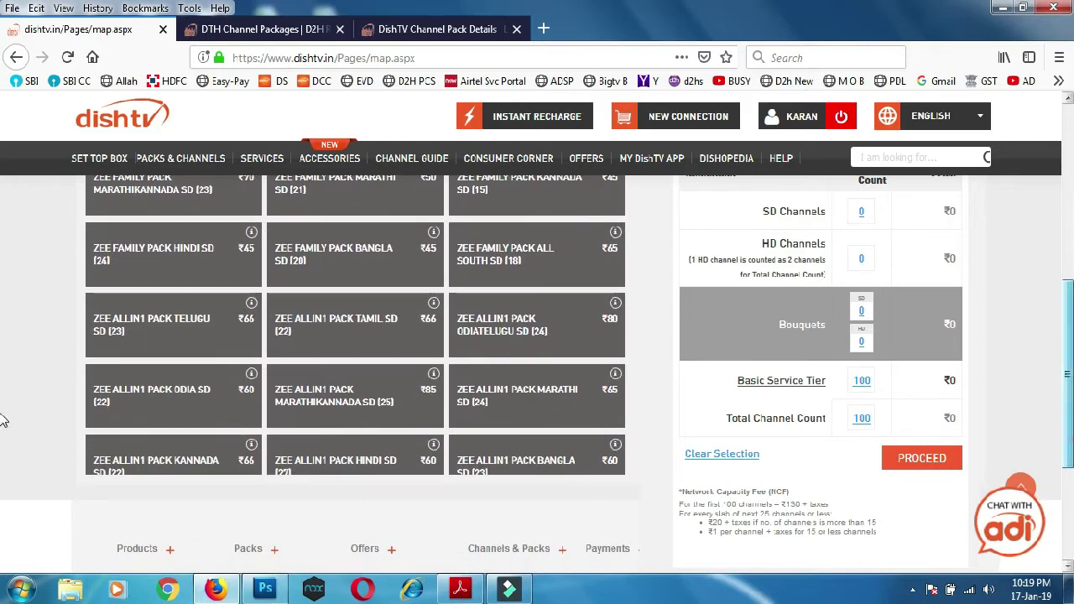
Step: Set the region filter to Hindi for the bouquet selection
scroll(3, 419, up, 10)
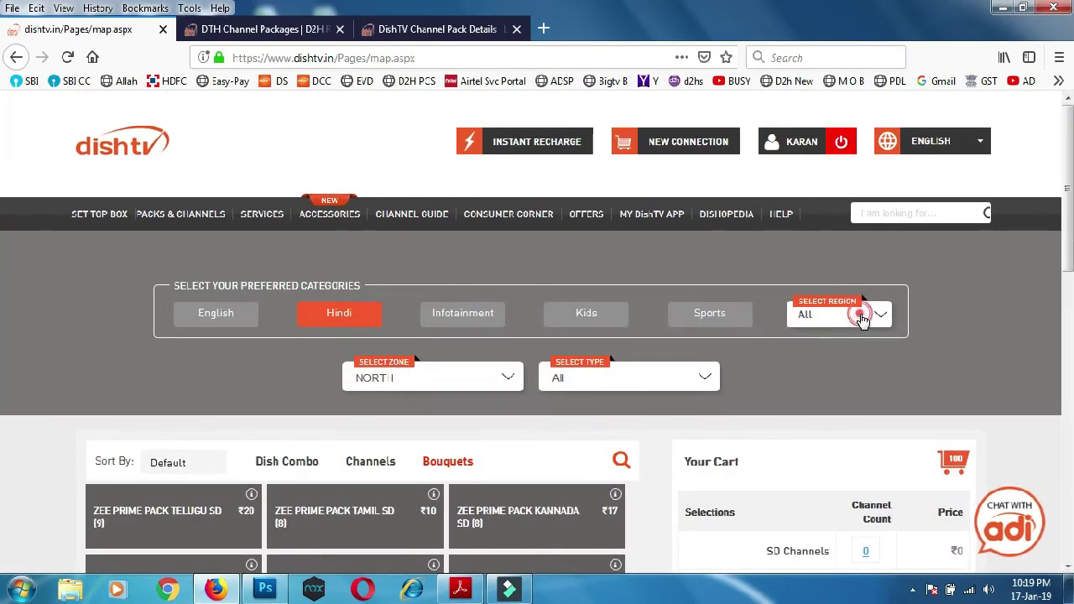
click(863, 318)
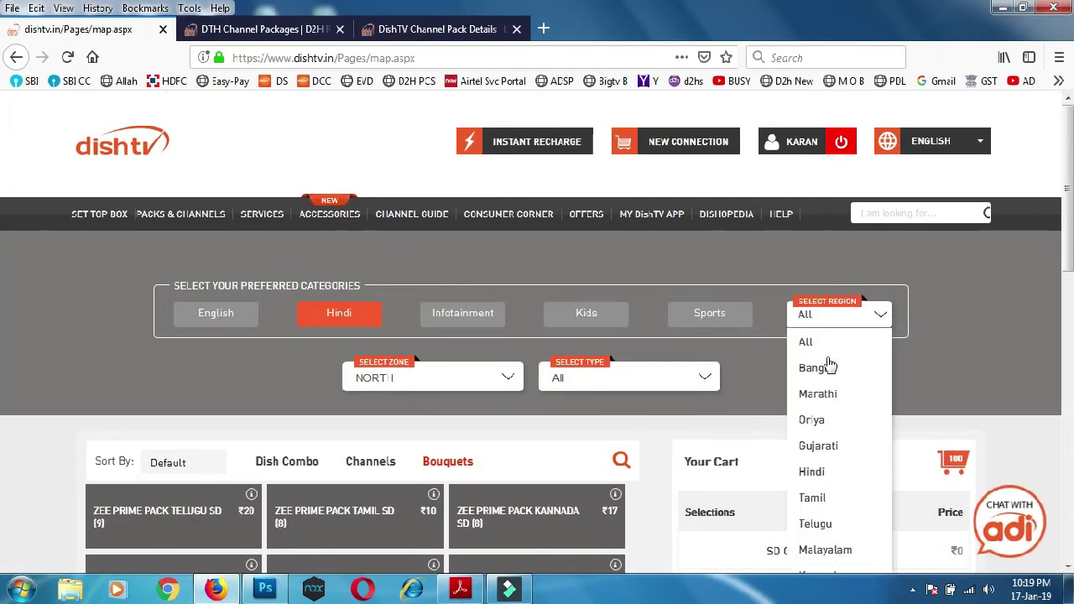
click(814, 472)
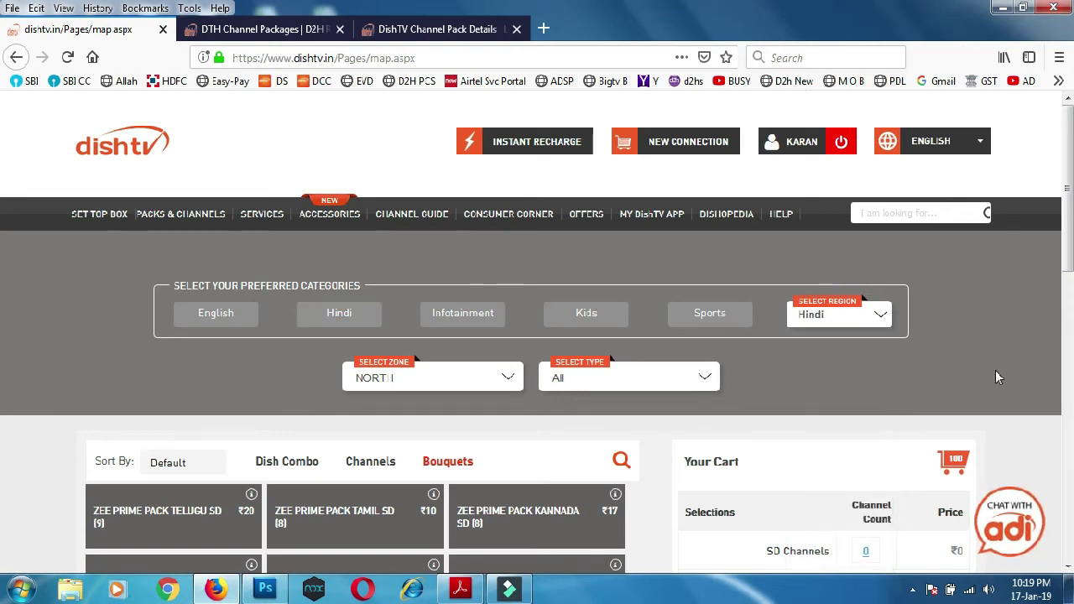
Step: Look over the Hindi-region bouquets and restrict the bouquet type to HD
drag(1069, 220, 1069, 271)
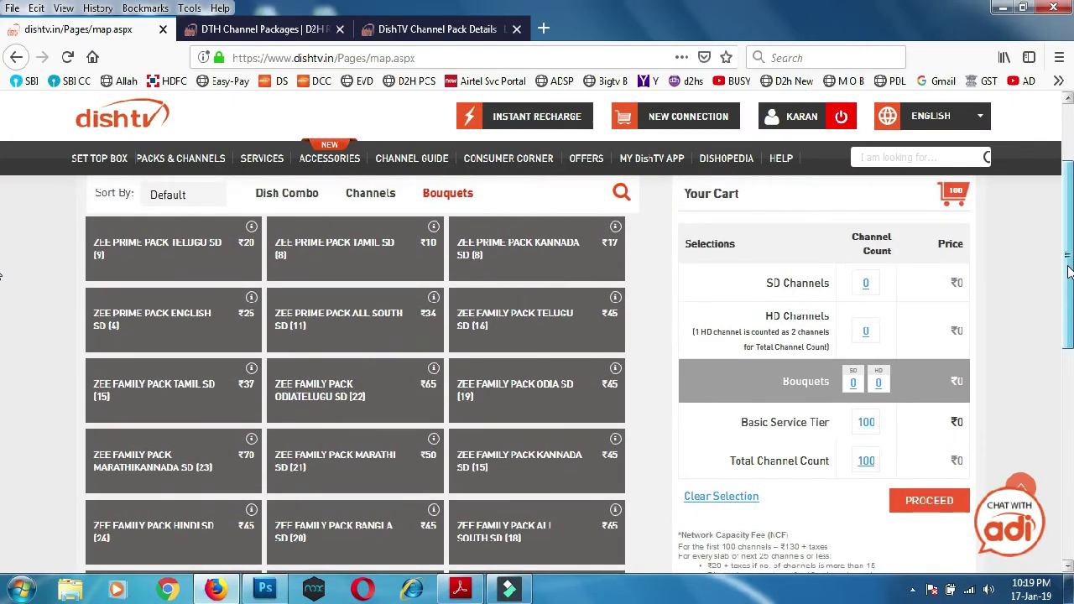
scroll(1069, 272, up, 3)
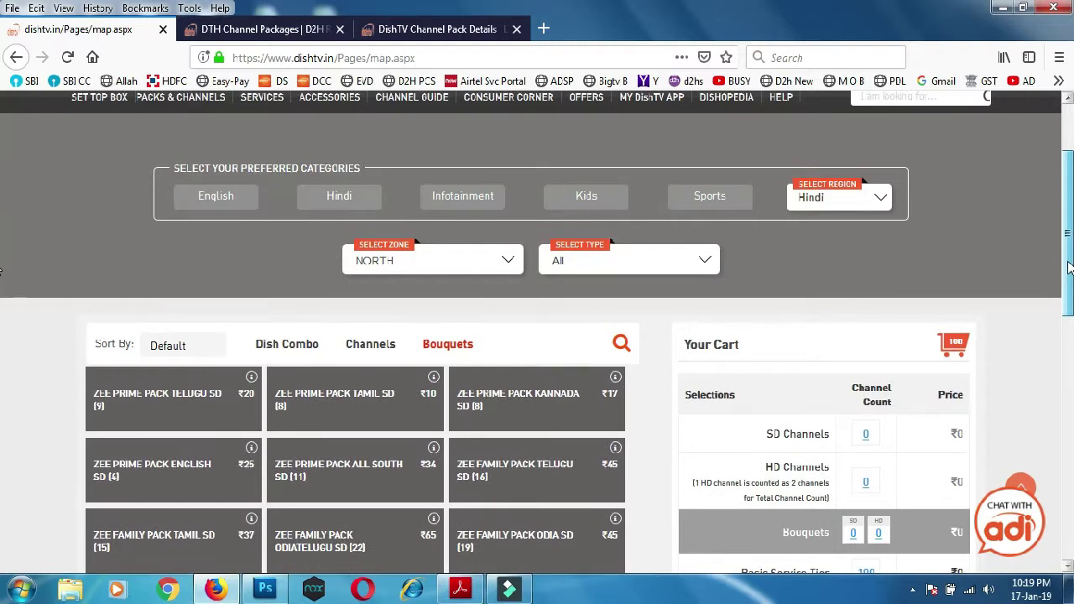
click(585, 262)
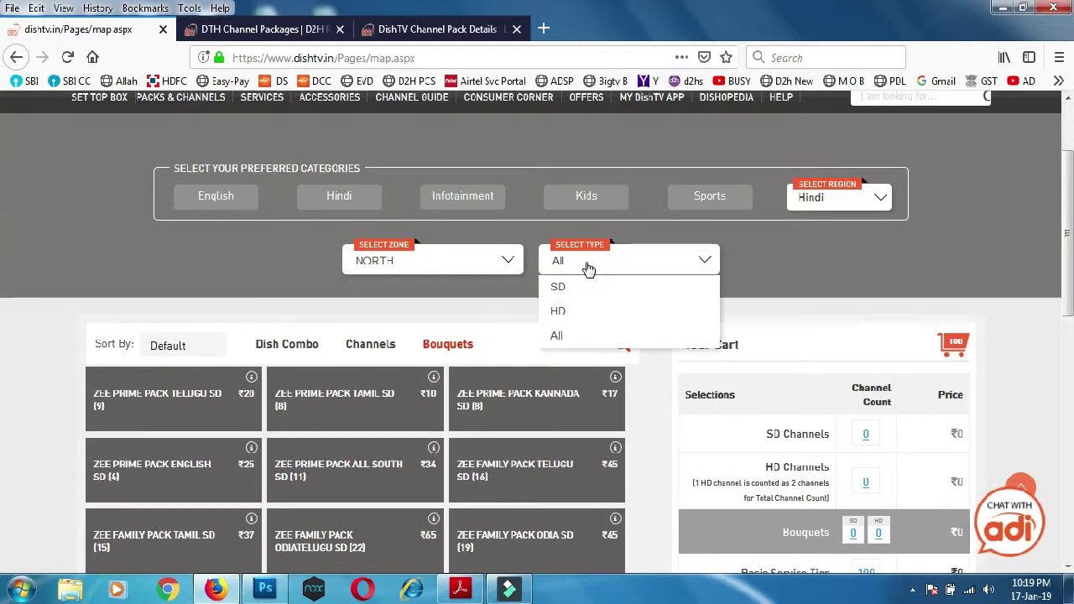
click(568, 312)
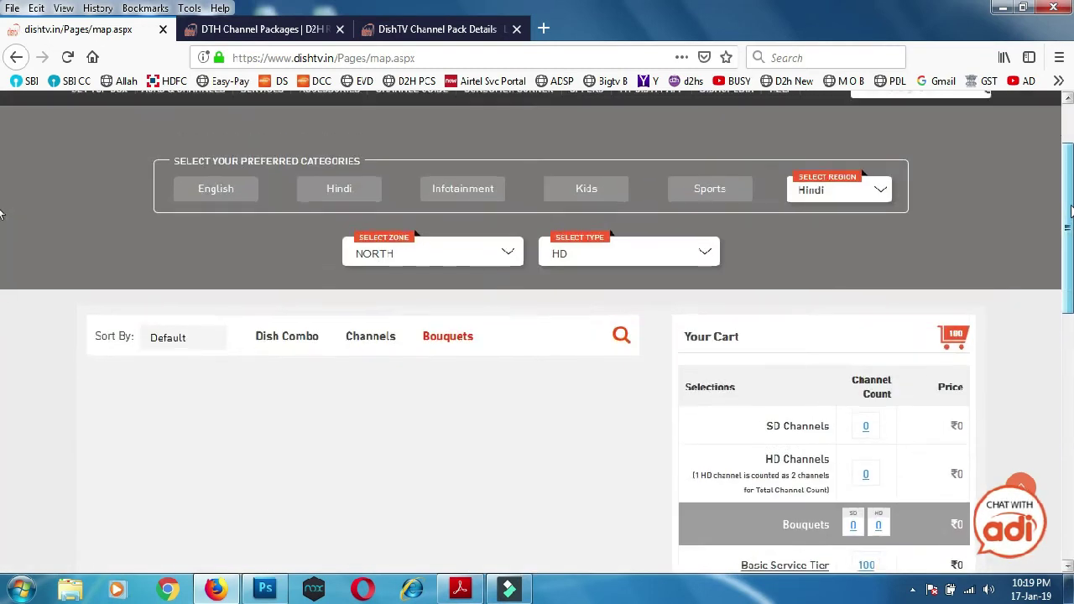
scroll(1070, 214, up, 1)
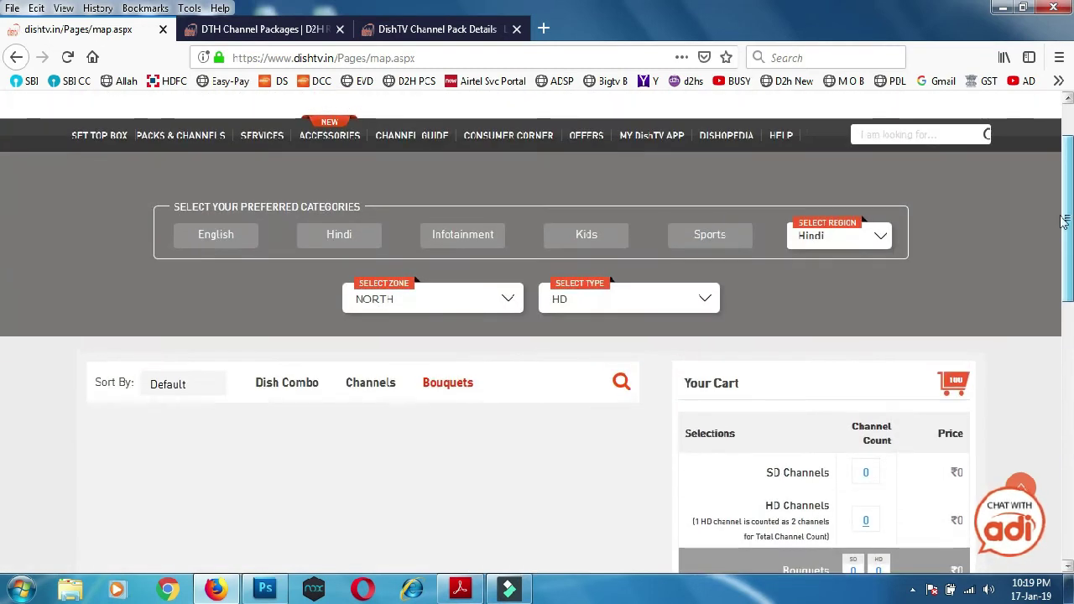
Step: Set the type filter to SD and look through the individual Hindi-region channels with their prices
click(604, 299)
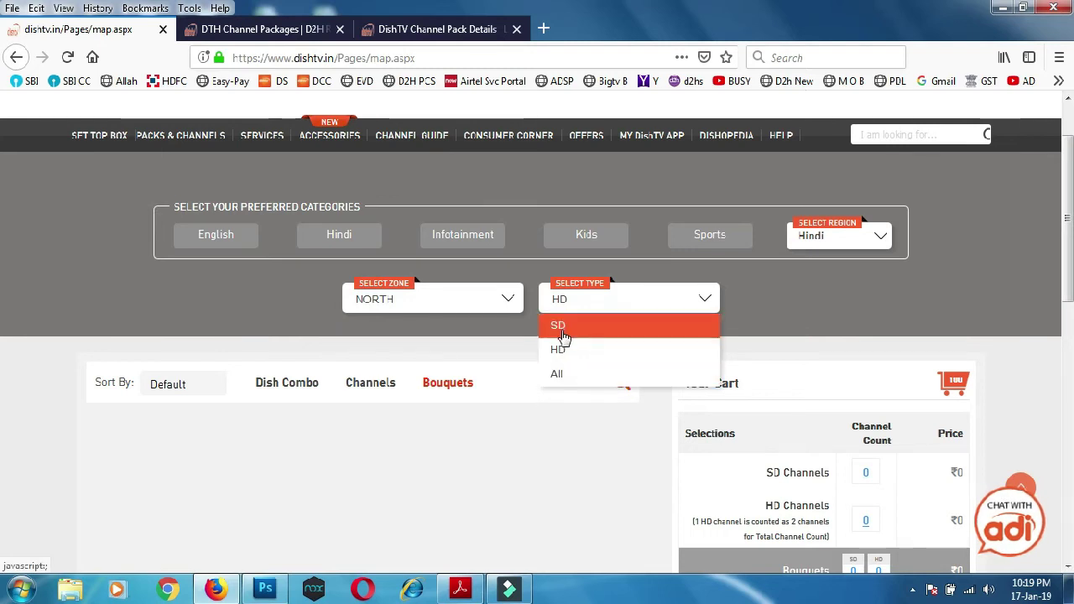
click(560, 327)
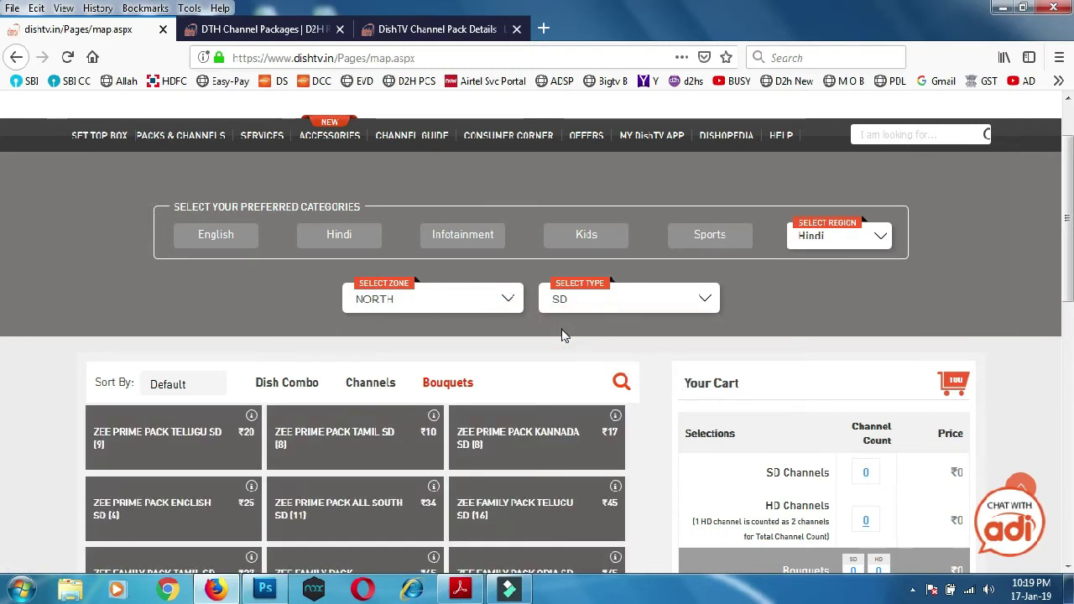
click(377, 388)
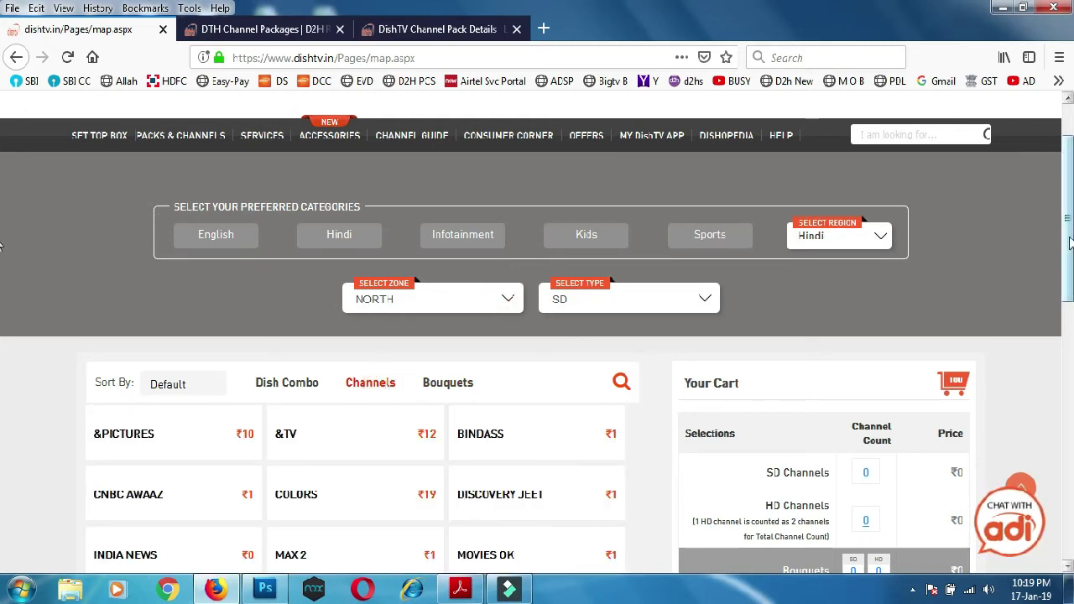
scroll(3, 244, down, 3)
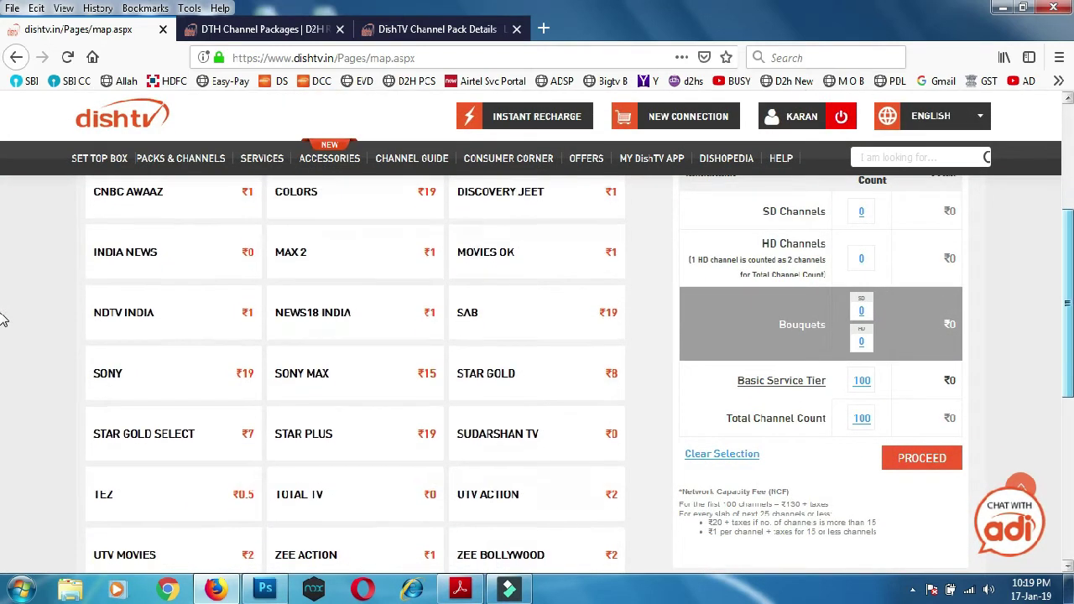
scroll(3, 283, up, 3)
scroll(3, 266, up, 3)
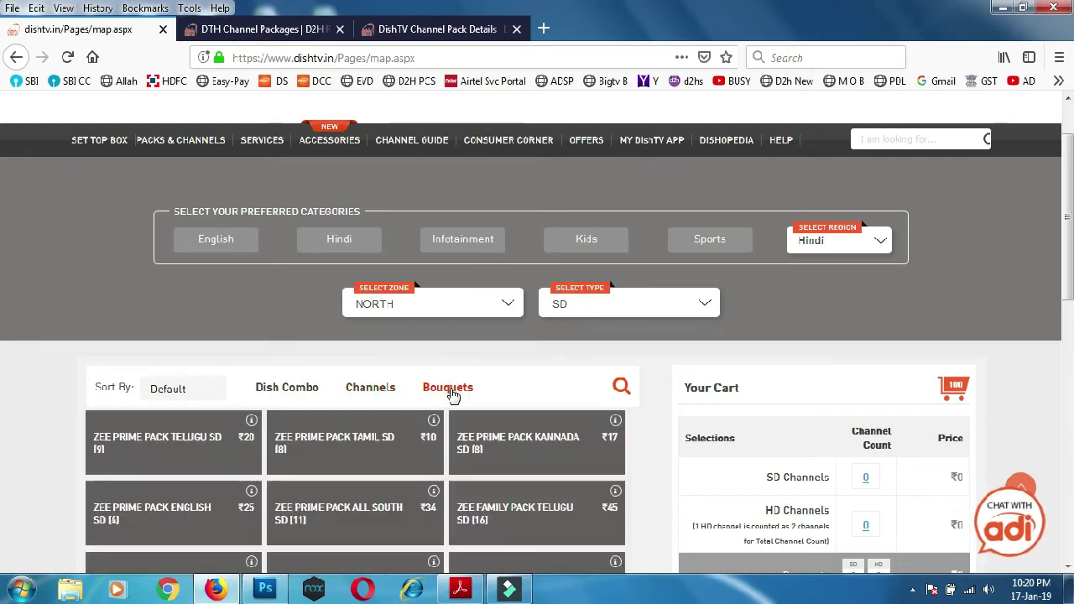
Step: Add the &PICTURES and BINDASS channels from the individual SD channel list to the cart
click(379, 395)
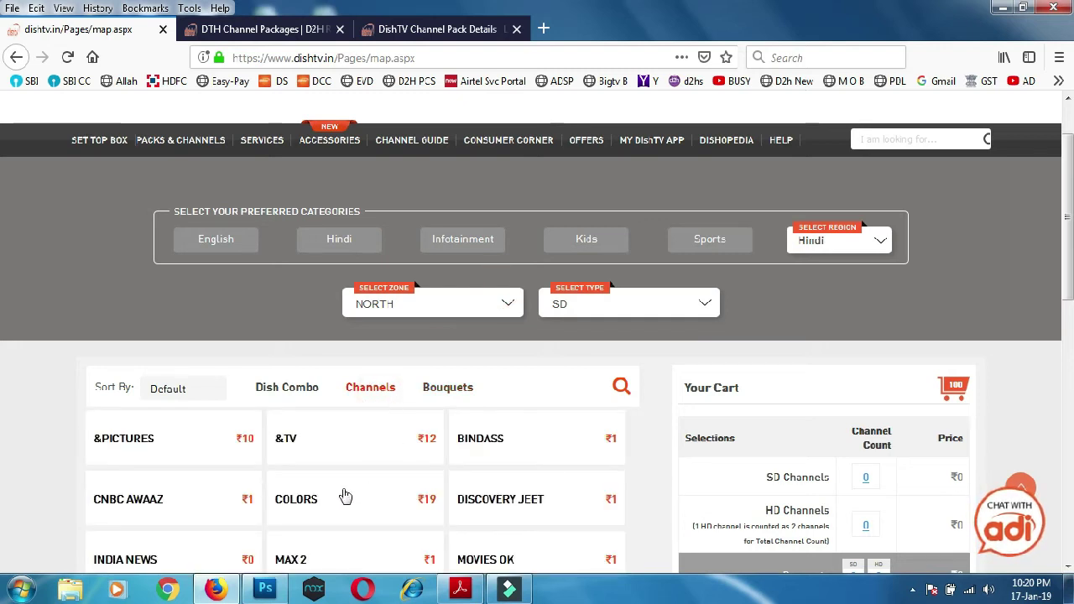
scroll(3, 303, down, 3)
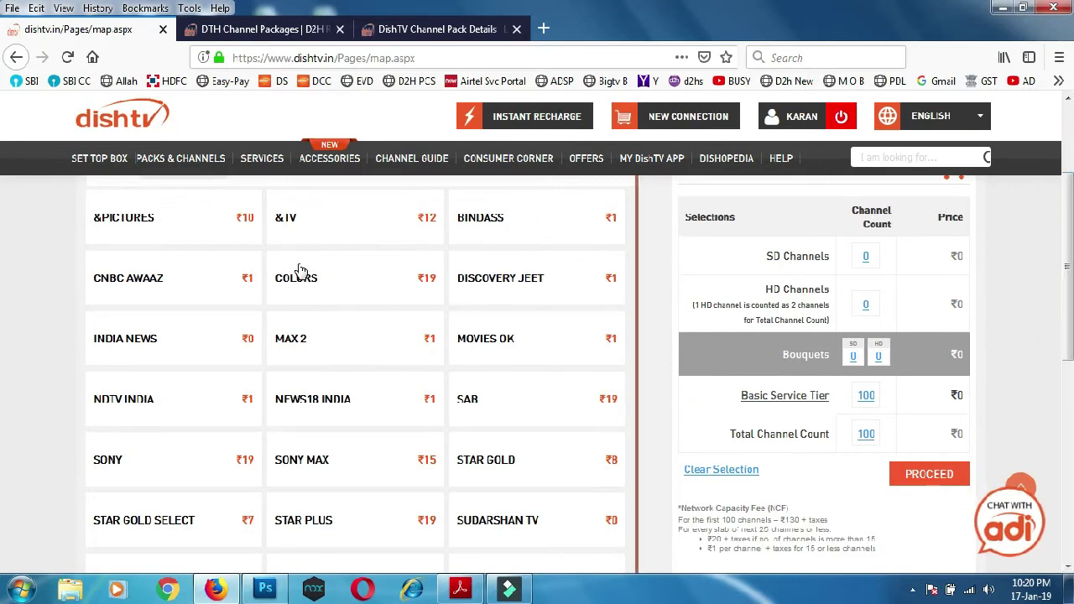
click(190, 216)
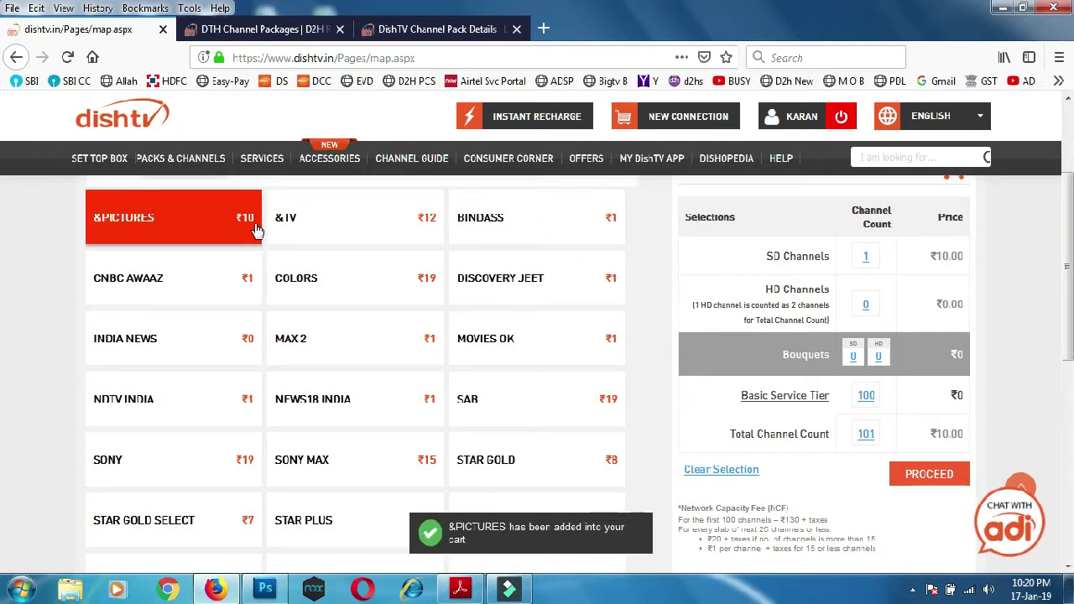
click(494, 222)
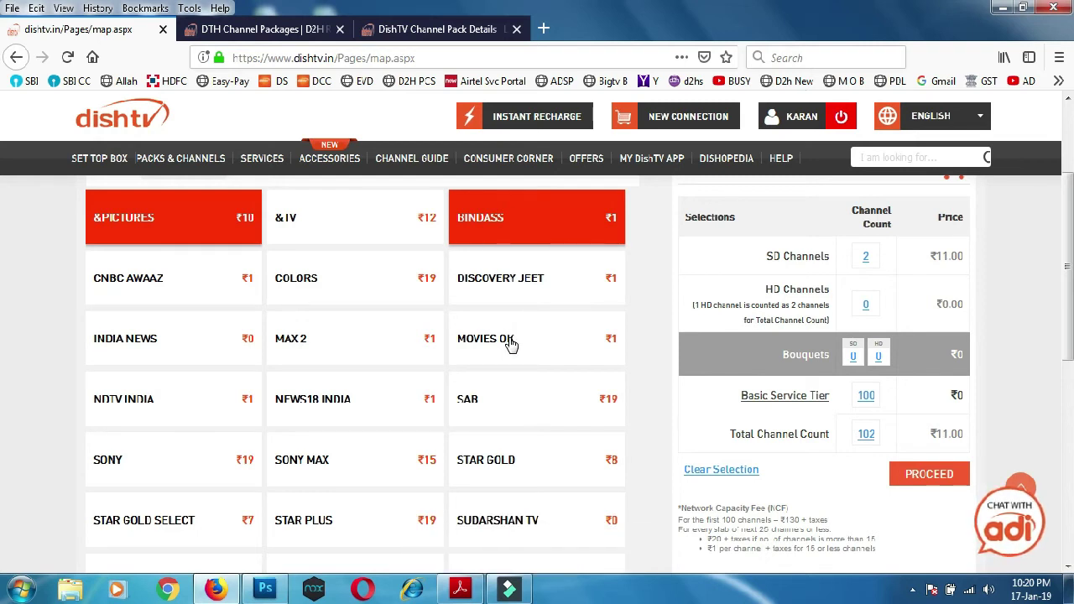
click(511, 344)
click(509, 344)
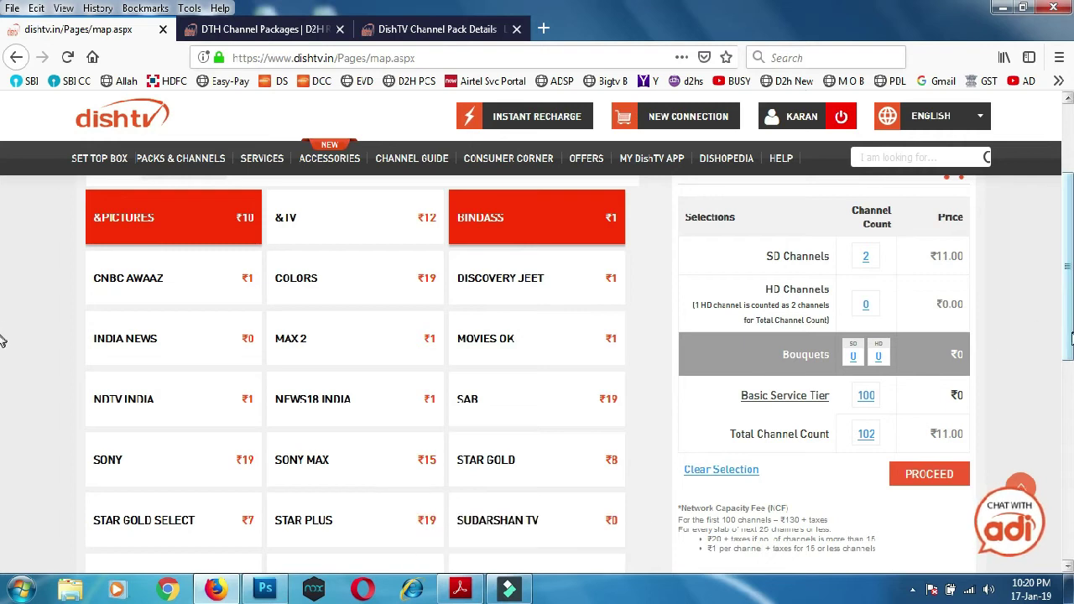
Step: Filter the channels to the English category and add HBO and MOVIES NOW to the cart
scroll(1071, 343, up, 3)
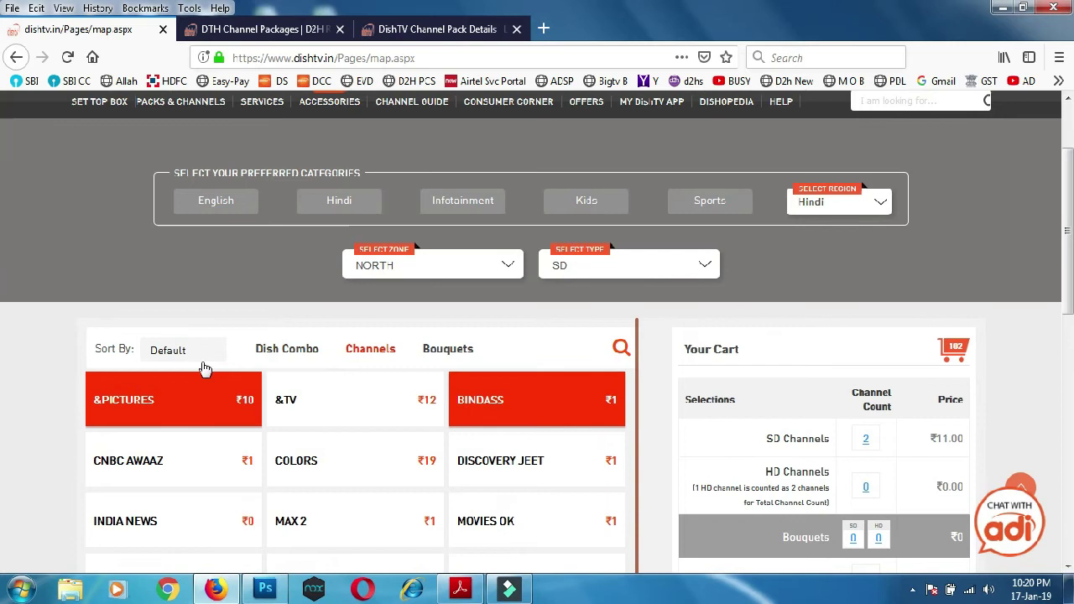
click(215, 201)
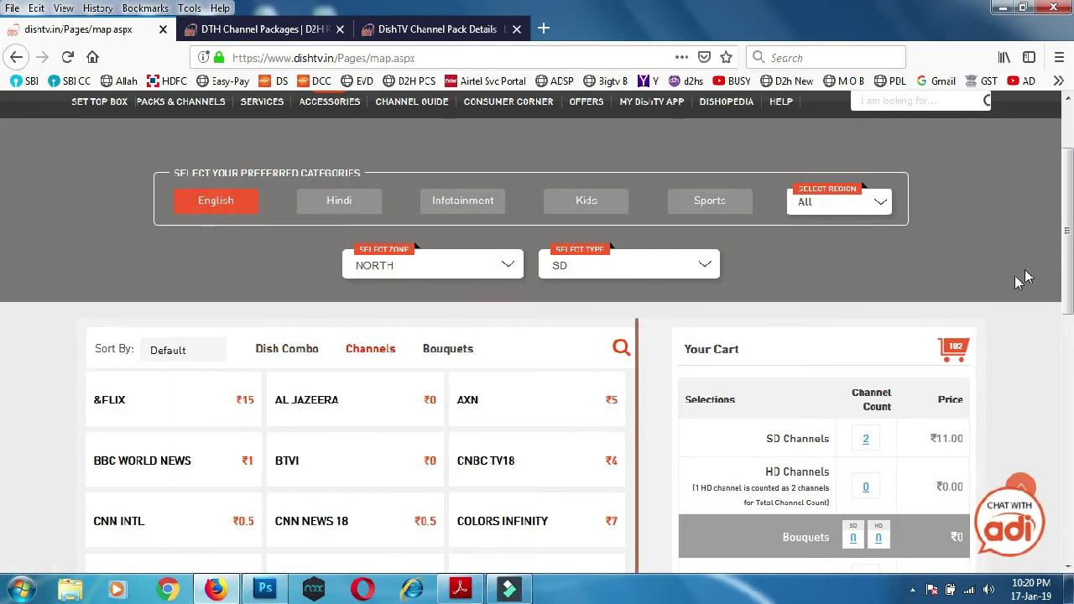
scroll(2, 270, down, 5)
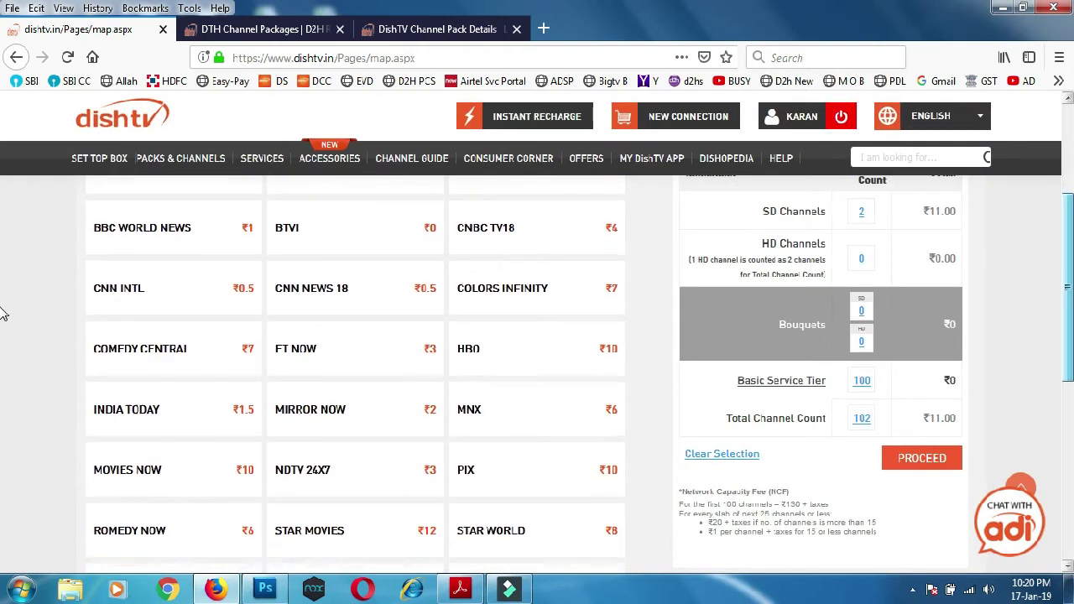
click(568, 355)
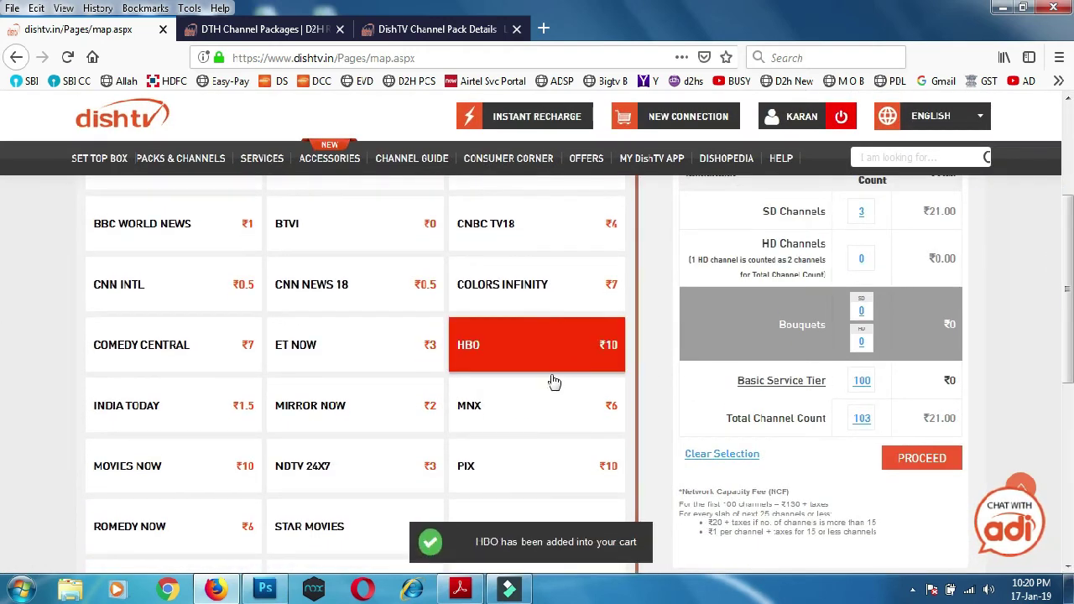
click(165, 475)
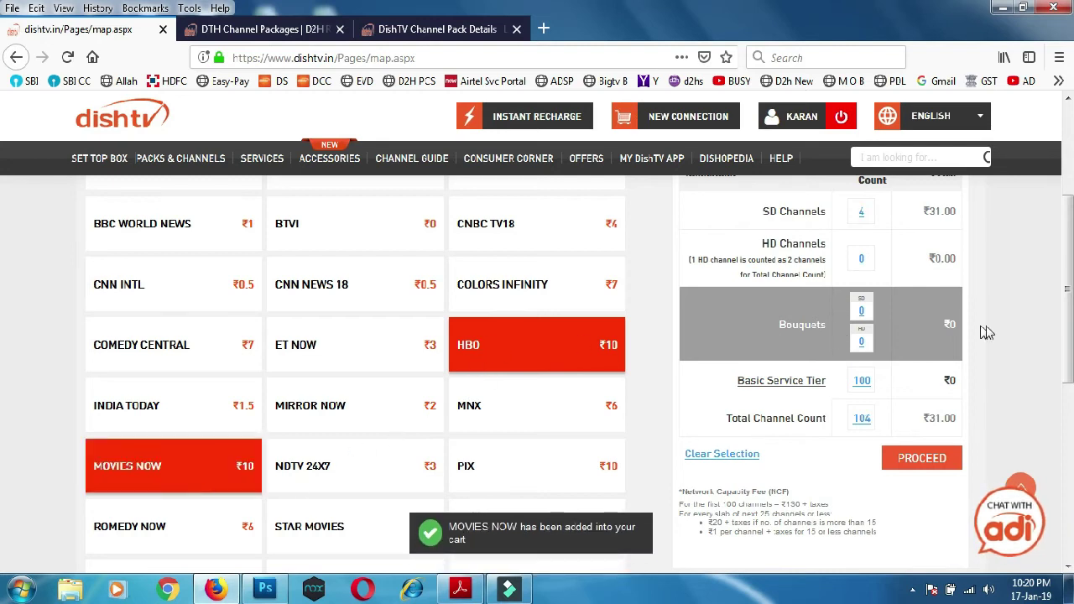
Step: Filter the channels to the Hindi category and add ZEE CINEMA, STAR PLUS and SONY MAX to the cart
scroll(277, 390, up, 5)
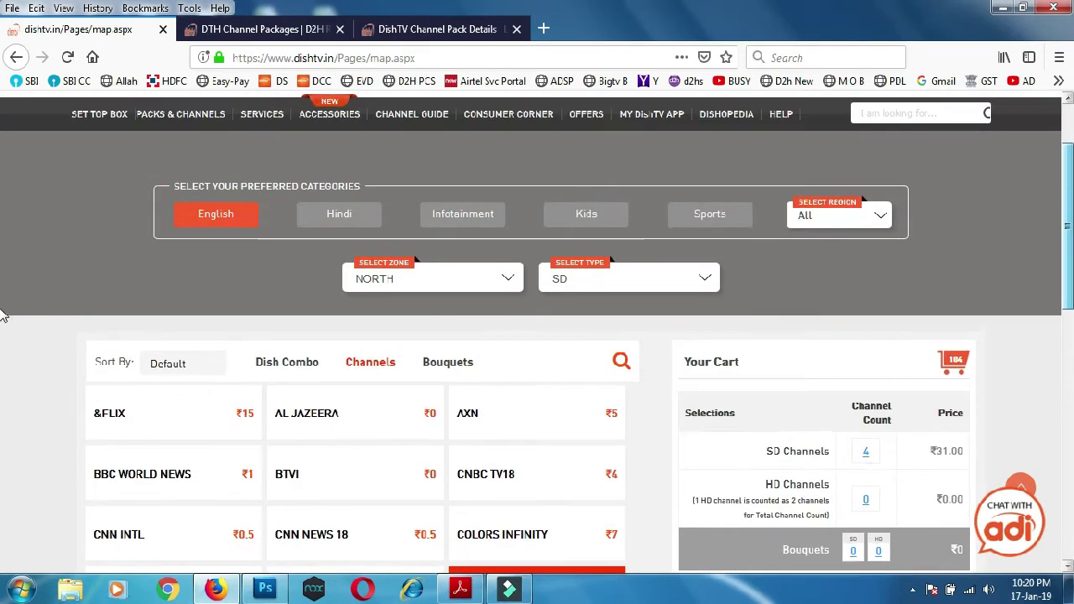
click(339, 220)
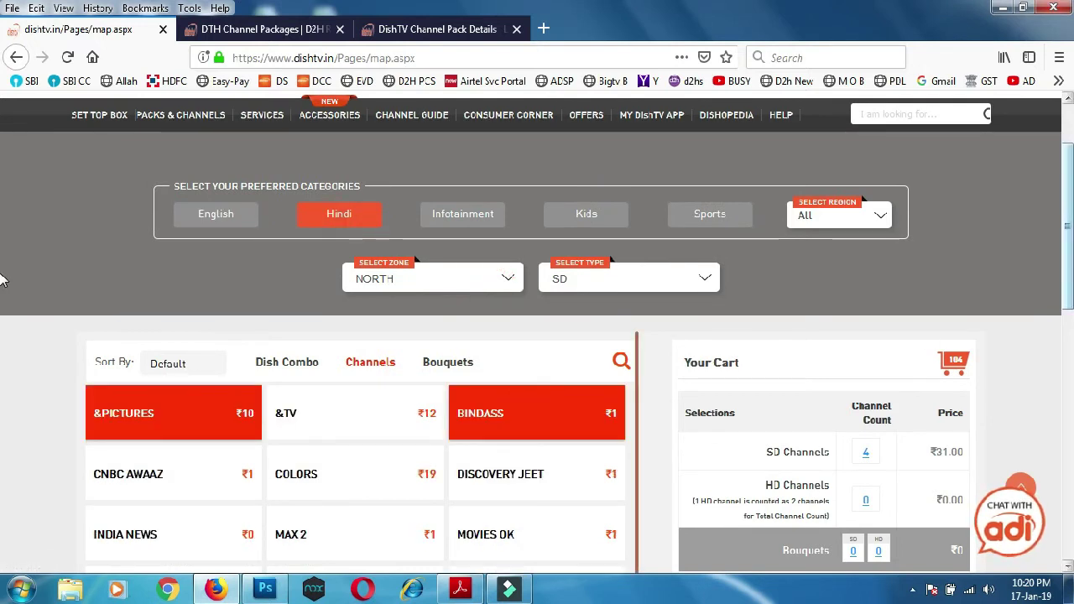
scroll(4, 294, down, 1)
scroll(4, 294, down, 4)
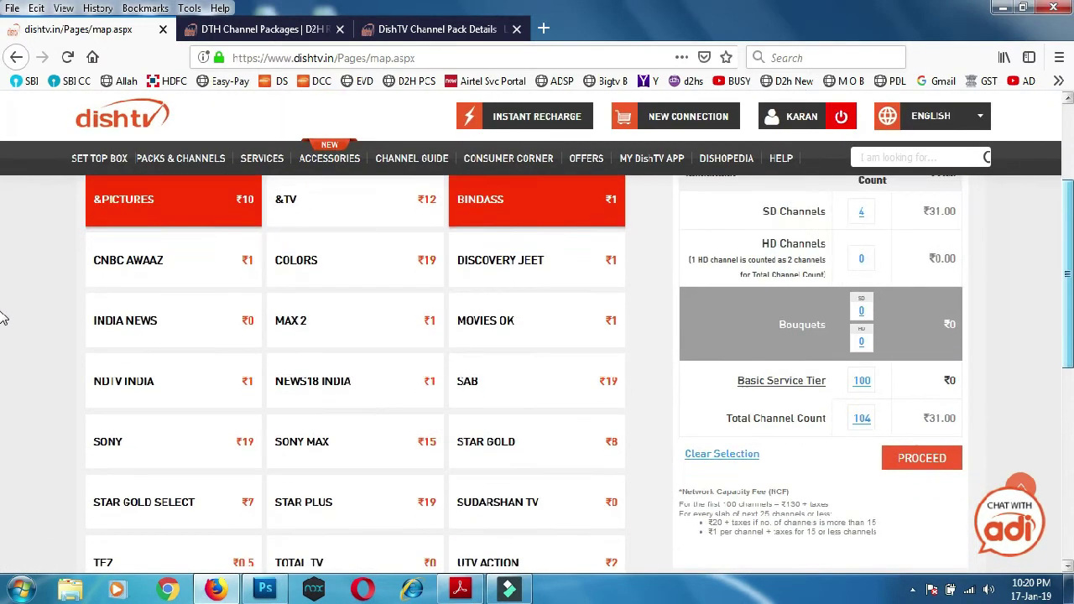
scroll(4, 333, down, 3)
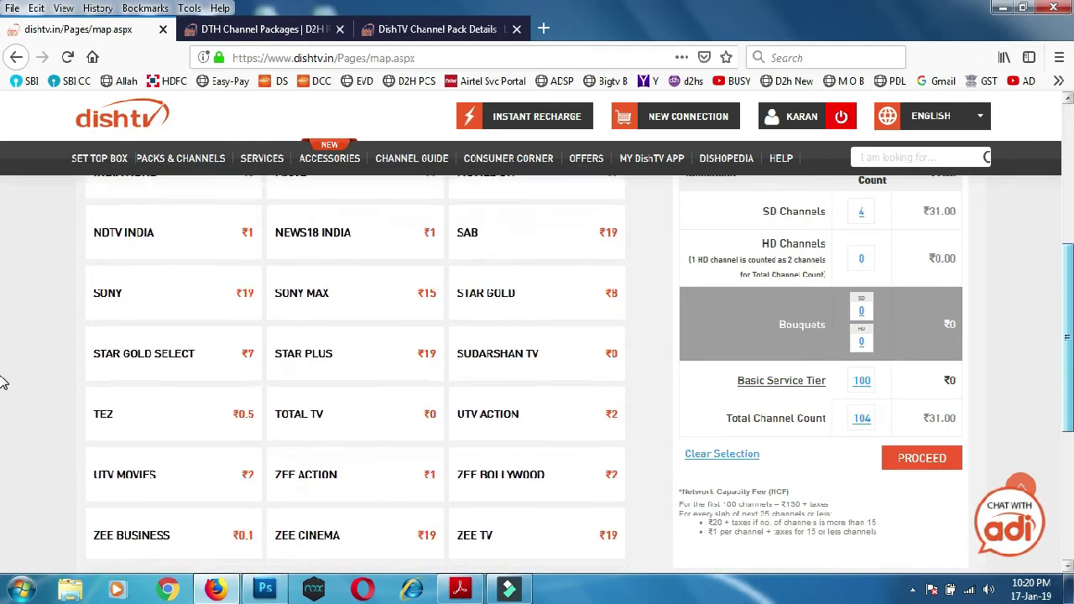
scroll(5, 407, down, 1)
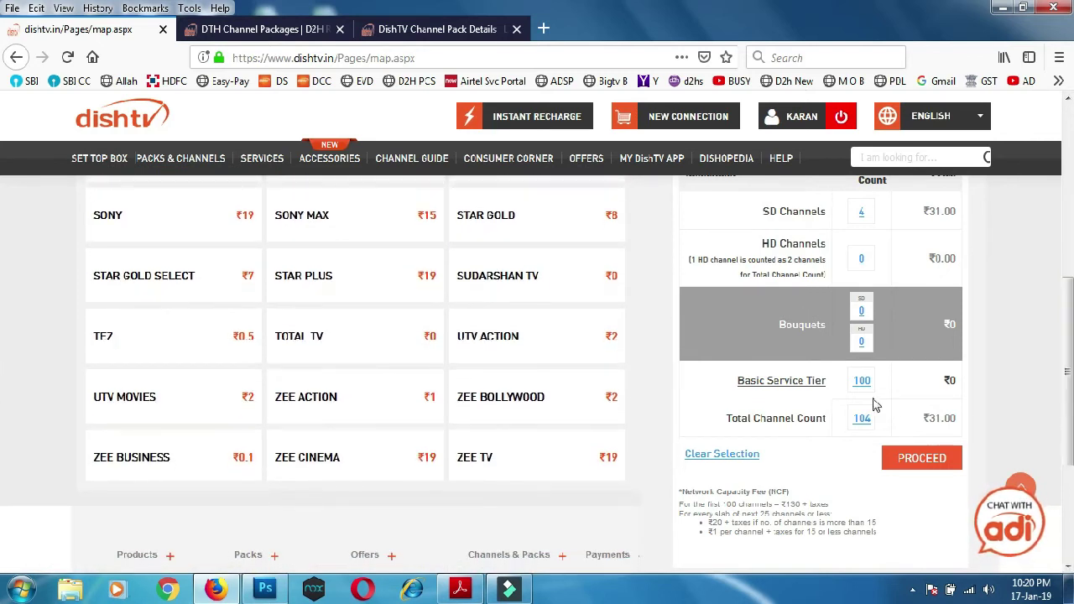
click(331, 465)
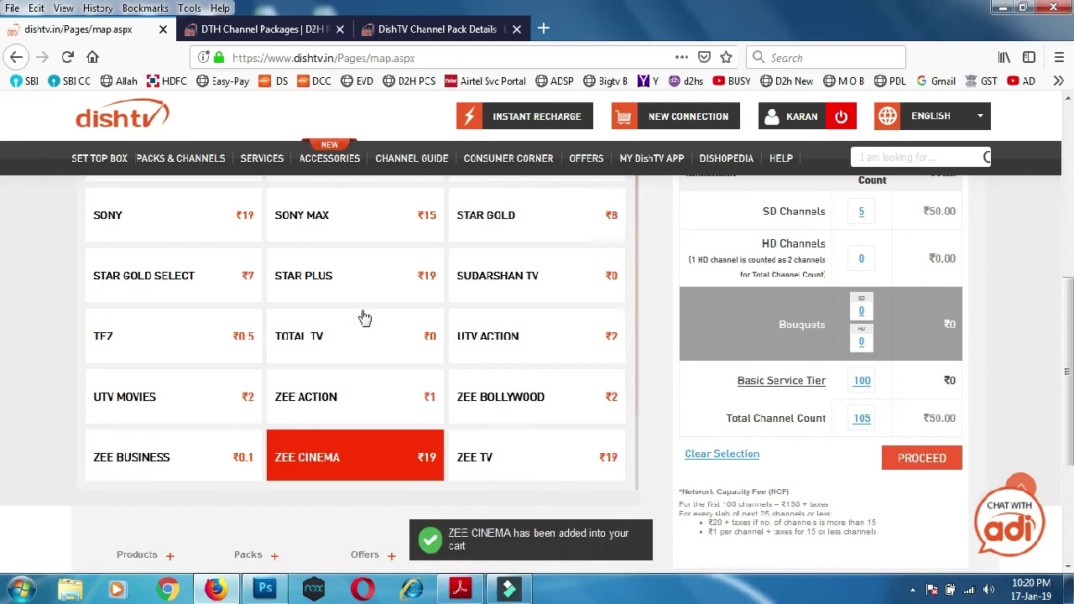
click(362, 282)
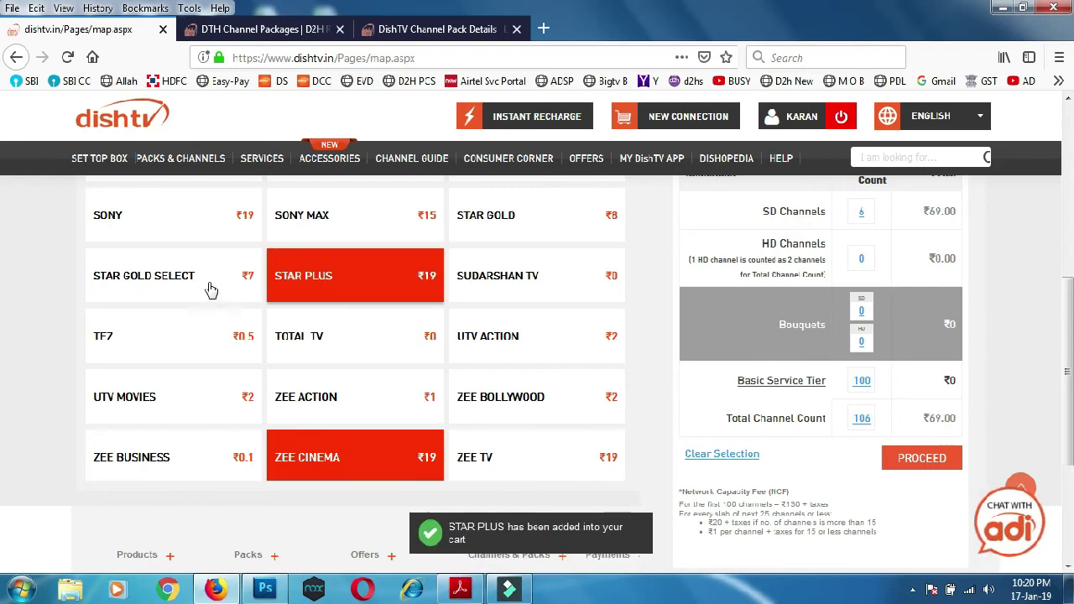
click(315, 211)
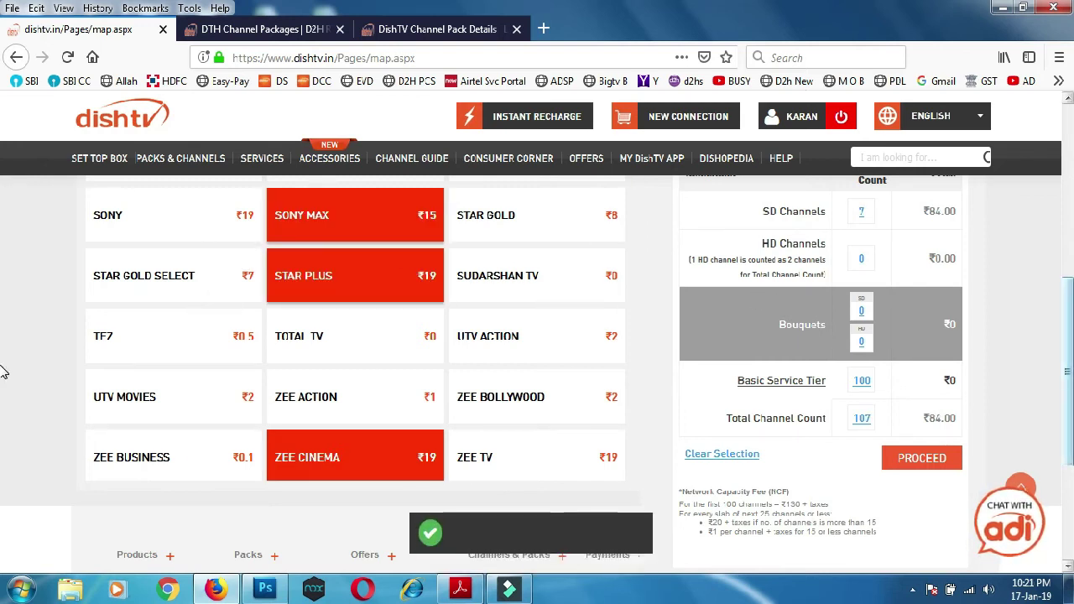
Step: Filter the channels to the Kids category and add DISNEY CHANNEL, CARTOON NETWORK and DISNEY XD to the cart
scroll(3, 365, up, 2)
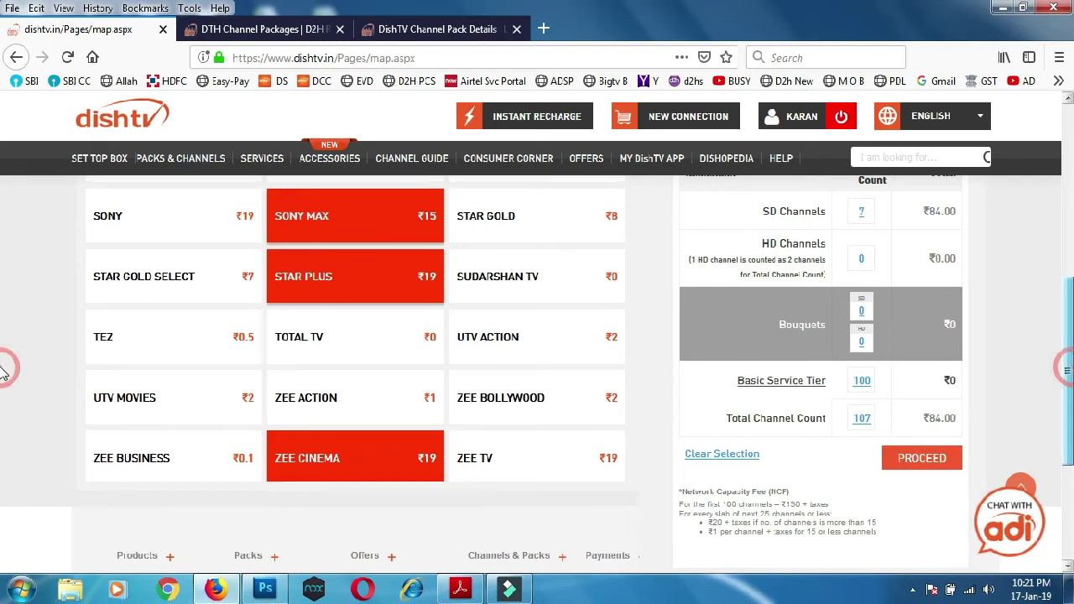
scroll(3, 344, up, 7)
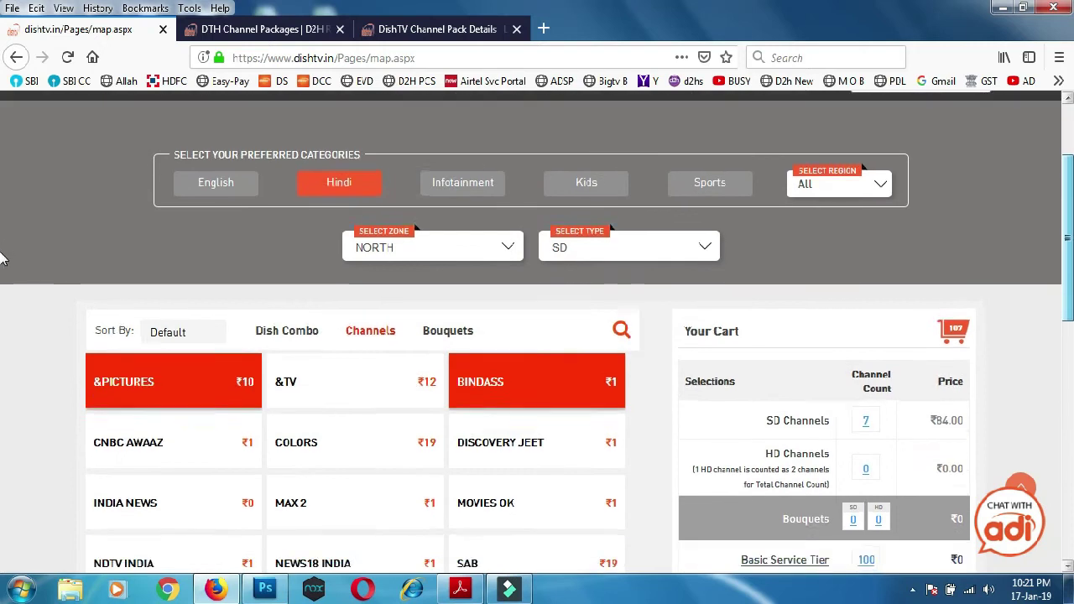
scroll(5, 254, down, 3)
scroll(5, 255, up, 3)
click(591, 216)
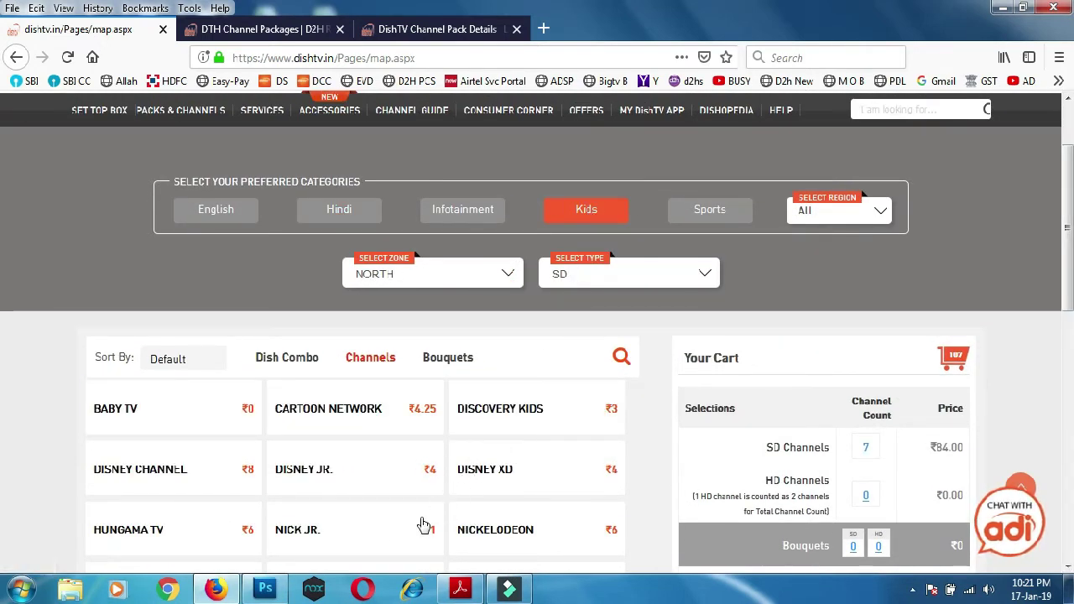
click(235, 484)
click(417, 400)
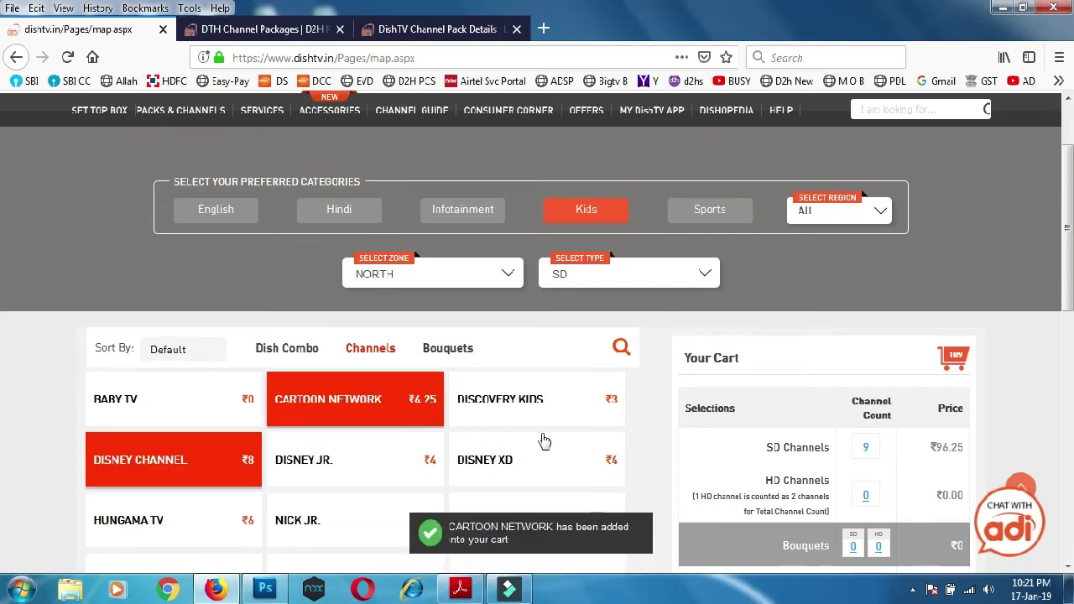
click(601, 466)
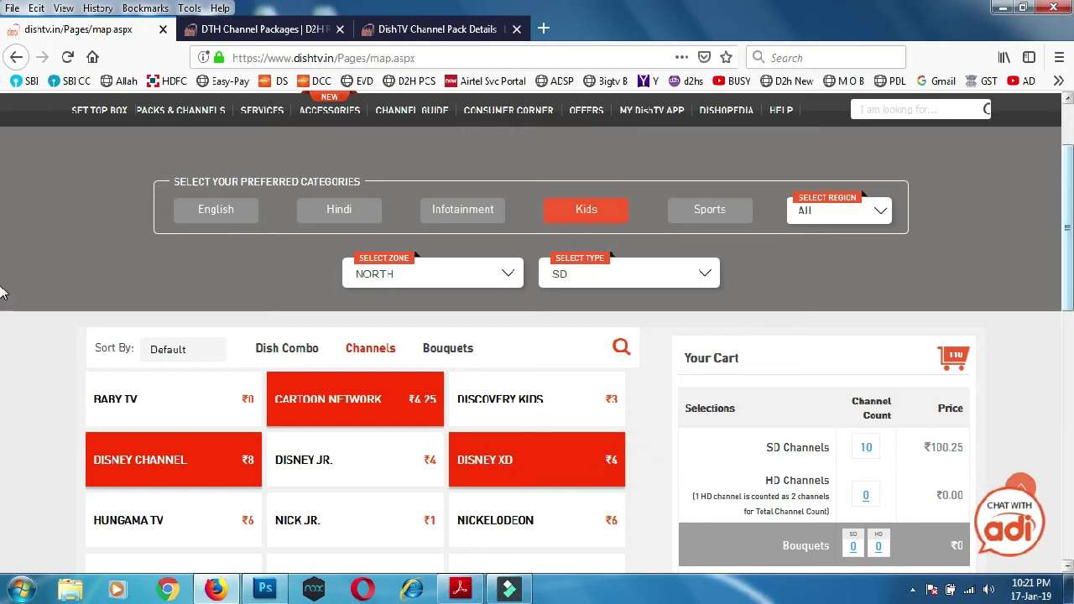
scroll(3, 294, down, 3)
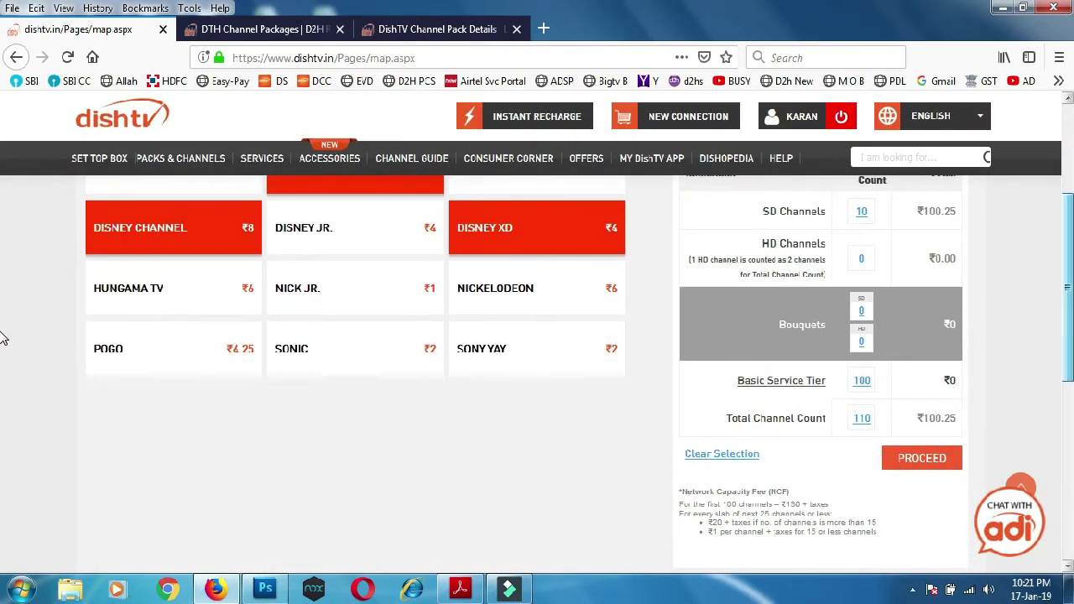
scroll(2, 328, up, 1)
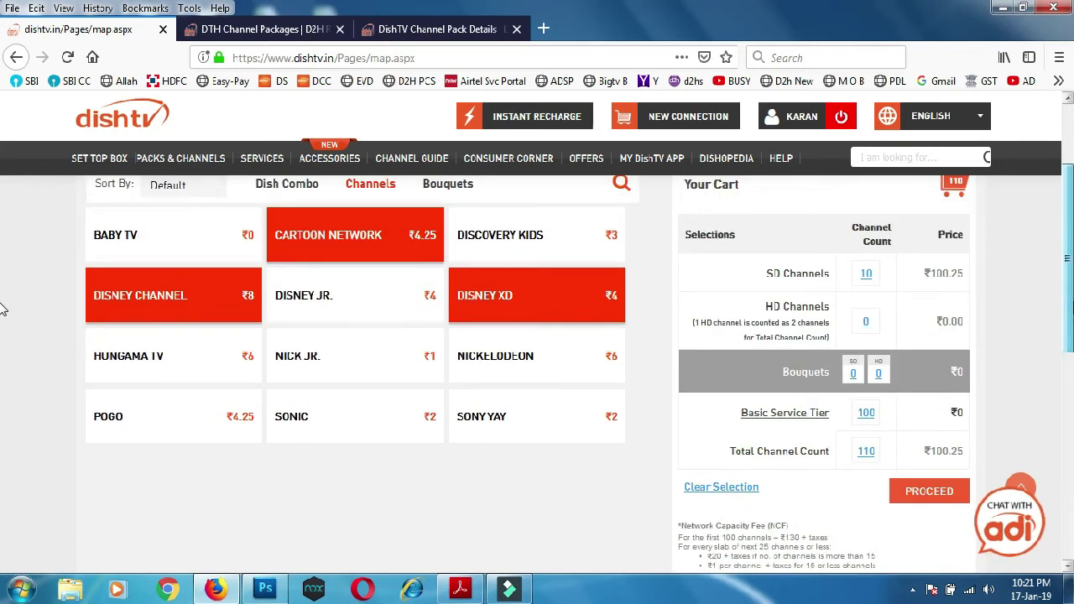
Step: Proceed with the SD channel selection to compare it with the Best Value Pack, and review the cart's cost breakdown
click(915, 492)
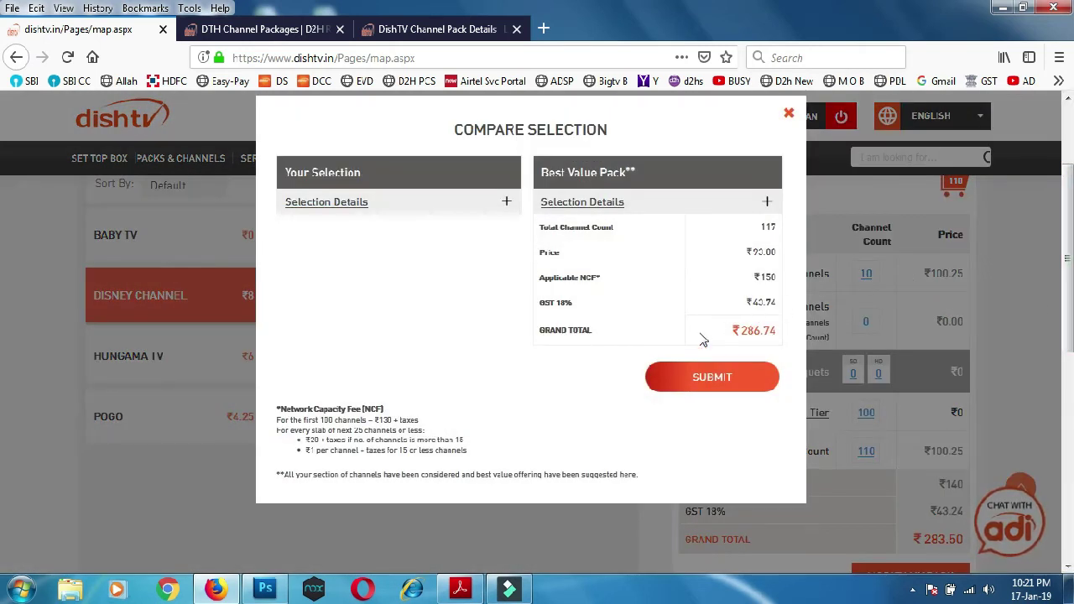
scroll(4, 323, down, 2)
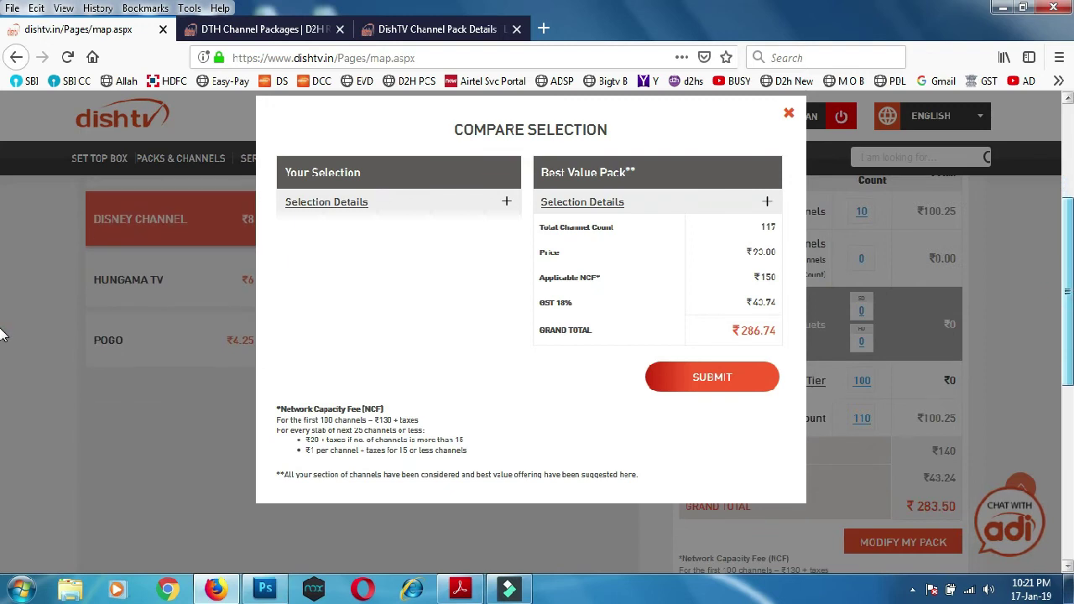
scroll(2, 328, up, 2)
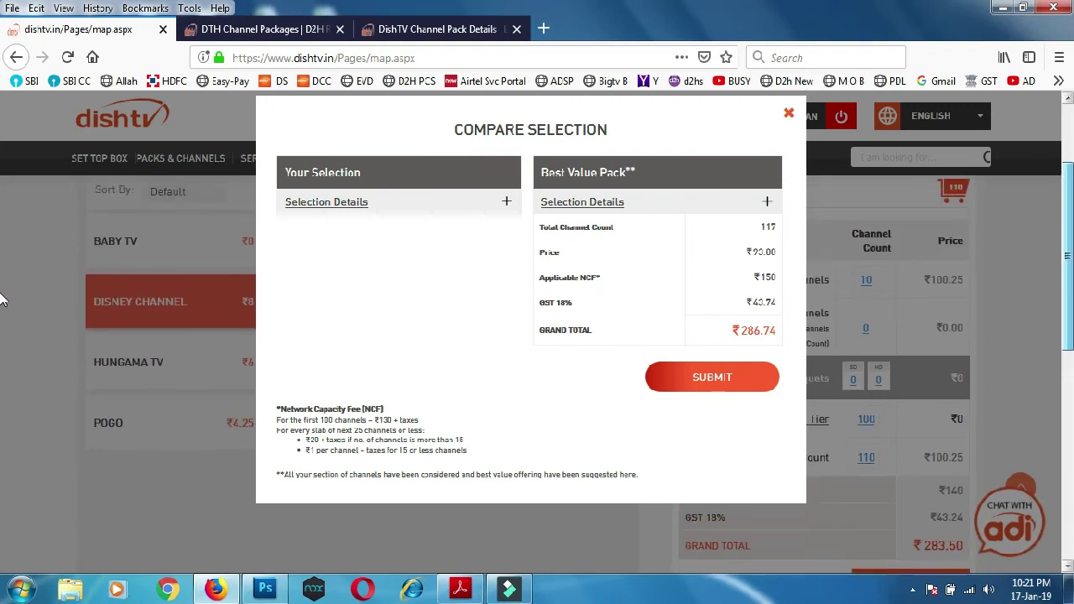
click(789, 115)
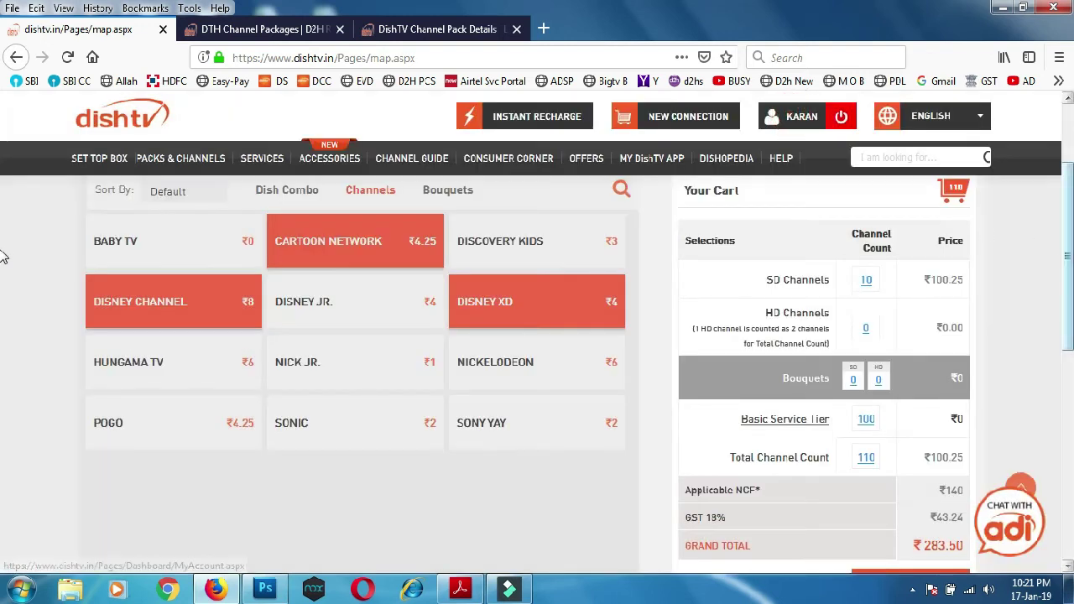
scroll(4, 289, down, 2)
scroll(3, 336, down, 3)
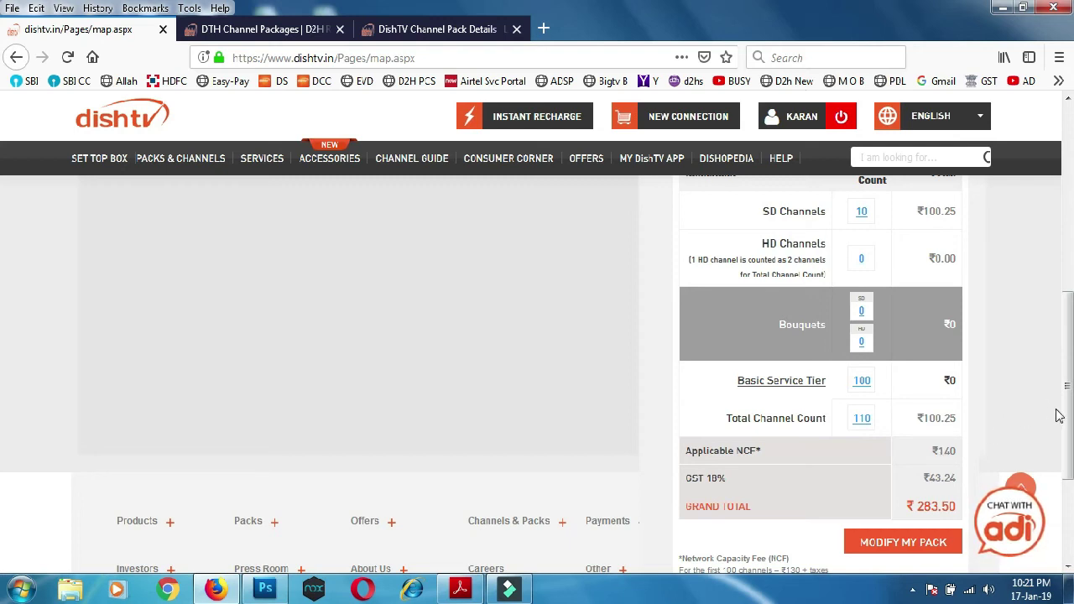
scroll(1064, 415, up, 3)
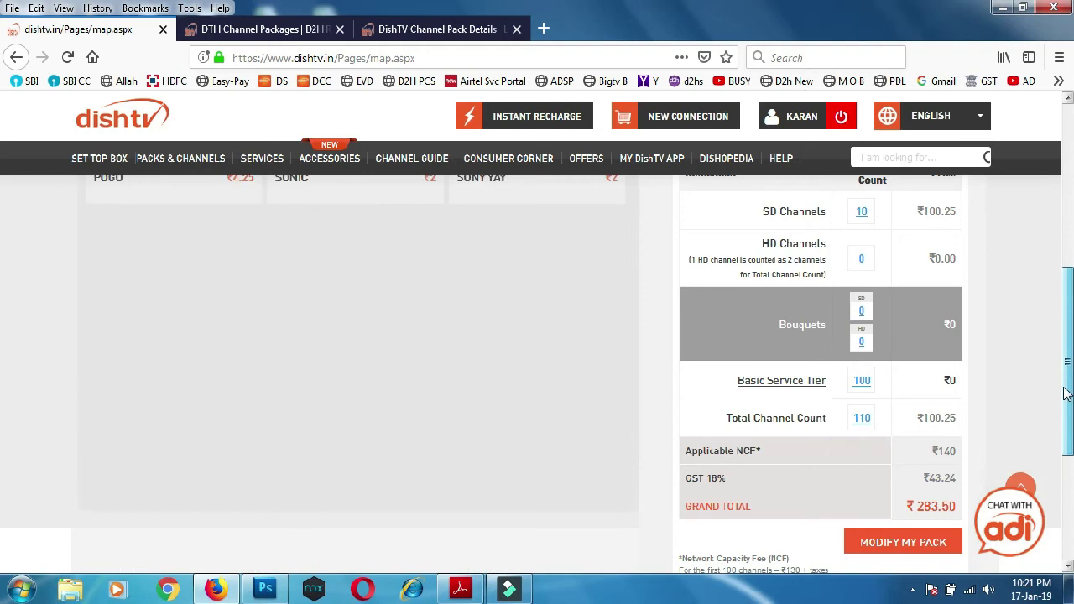
Step: Inspect the list of SD channels in the cart with their prices, and review the cart's fee and tax breakdown
click(861, 213)
mouse_move(766, 248)
mouse_down()
mouse_move(769, 335)
mouse_move(768, 269)
mouse_up()
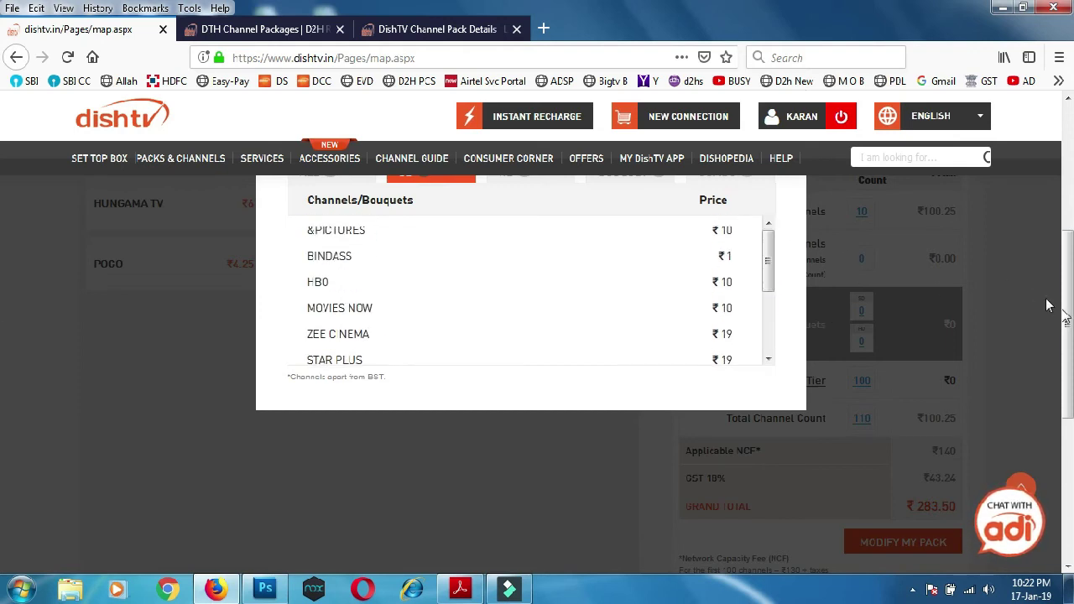
scroll(1048, 305, up, 5)
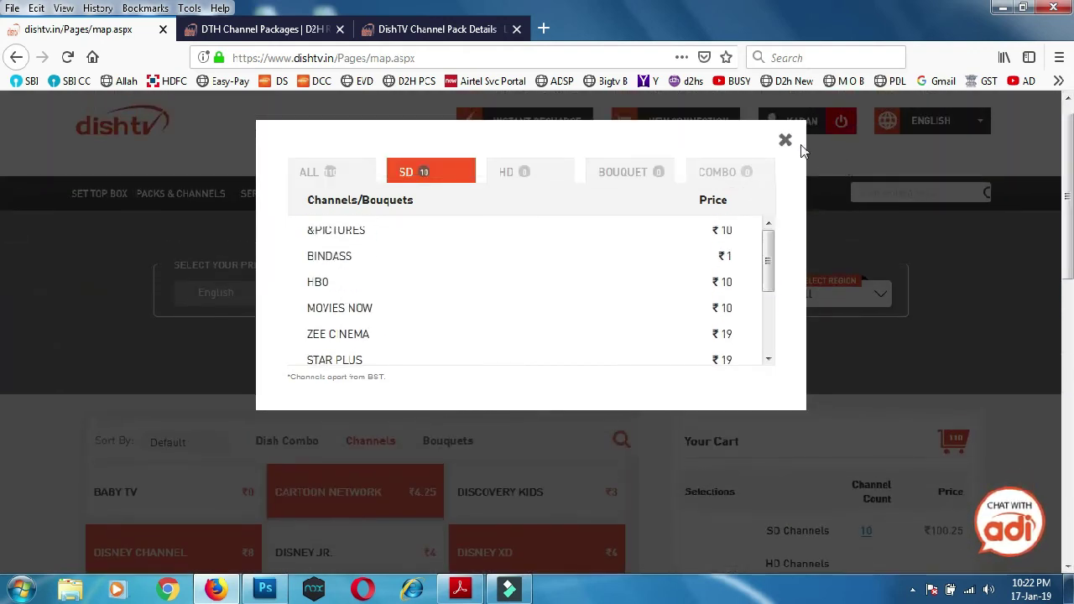
click(785, 141)
scroll(3, 268, down, 1)
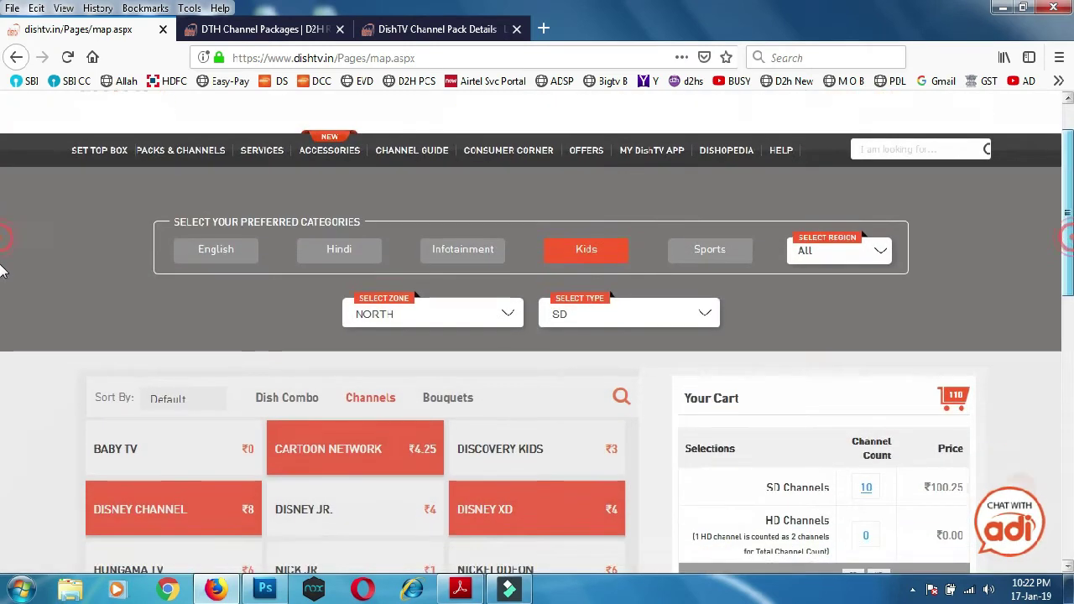
scroll(2, 268, down, 5)
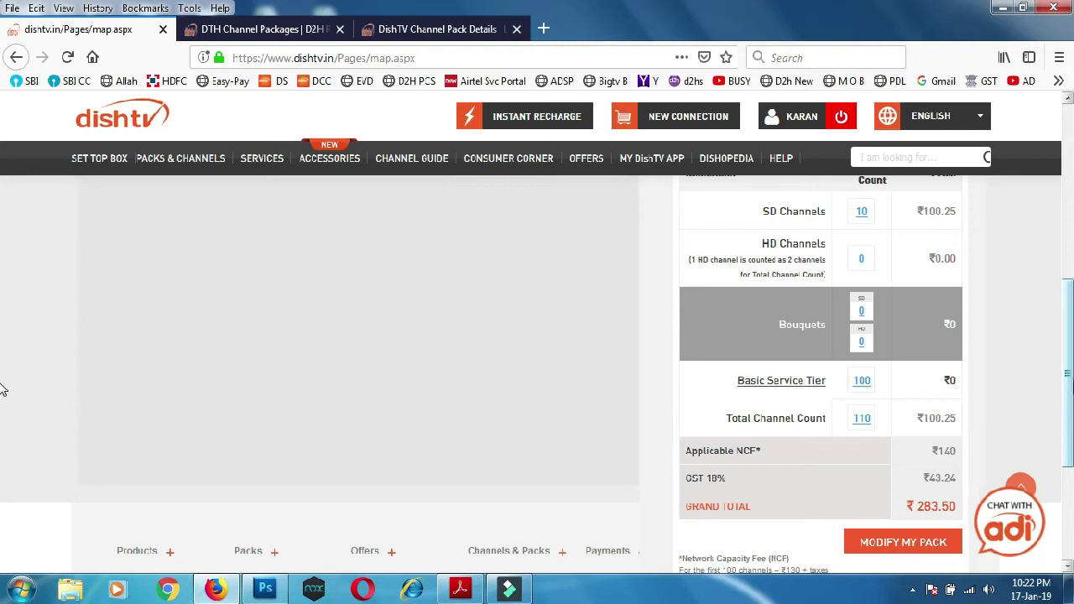
scroll(2, 389, down, 3)
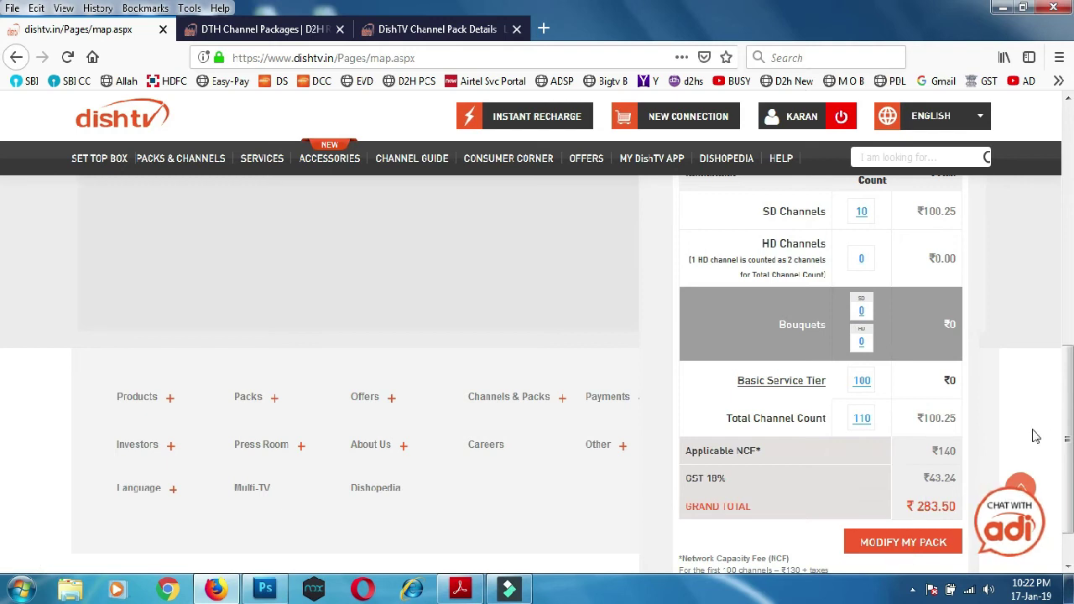
scroll(1070, 411, down, 2)
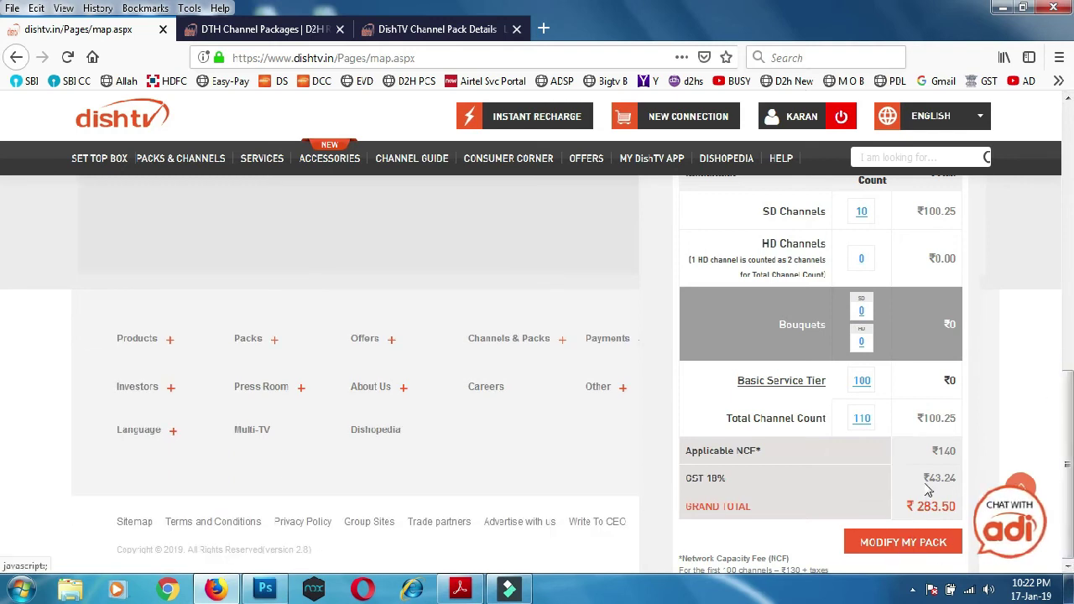
Step: Reopen the pack for modification, proceed to the selection comparison again and submit the request
click(903, 546)
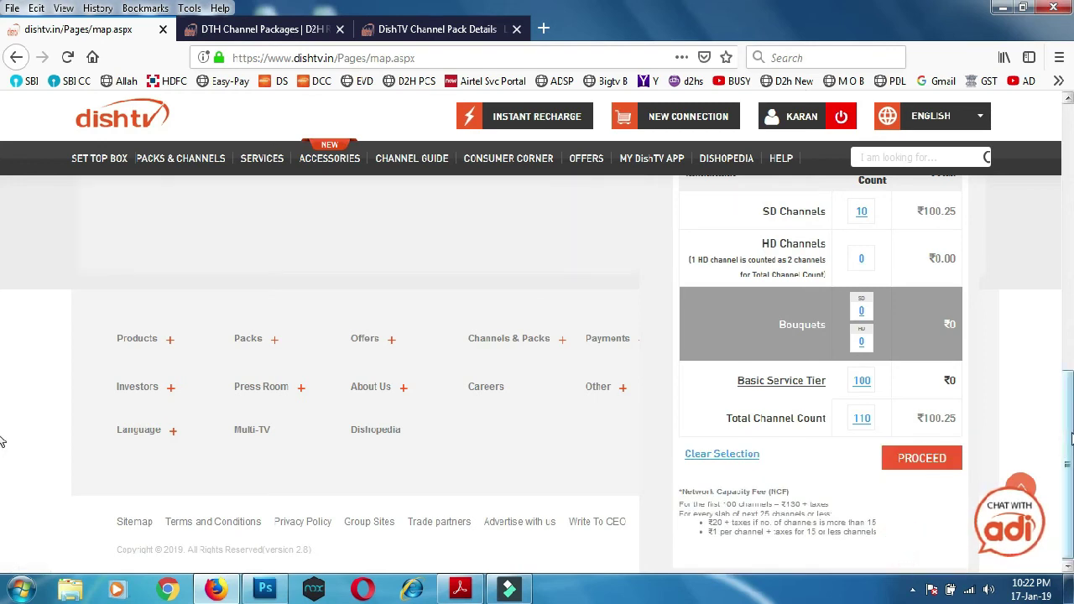
click(923, 460)
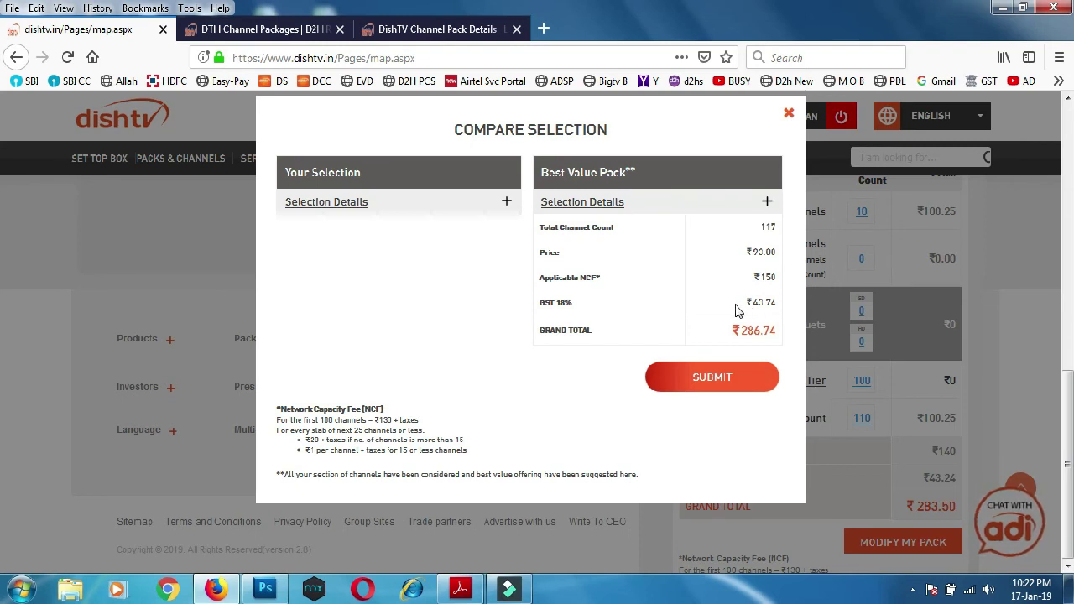
drag(753, 302, 777, 303)
click(717, 382)
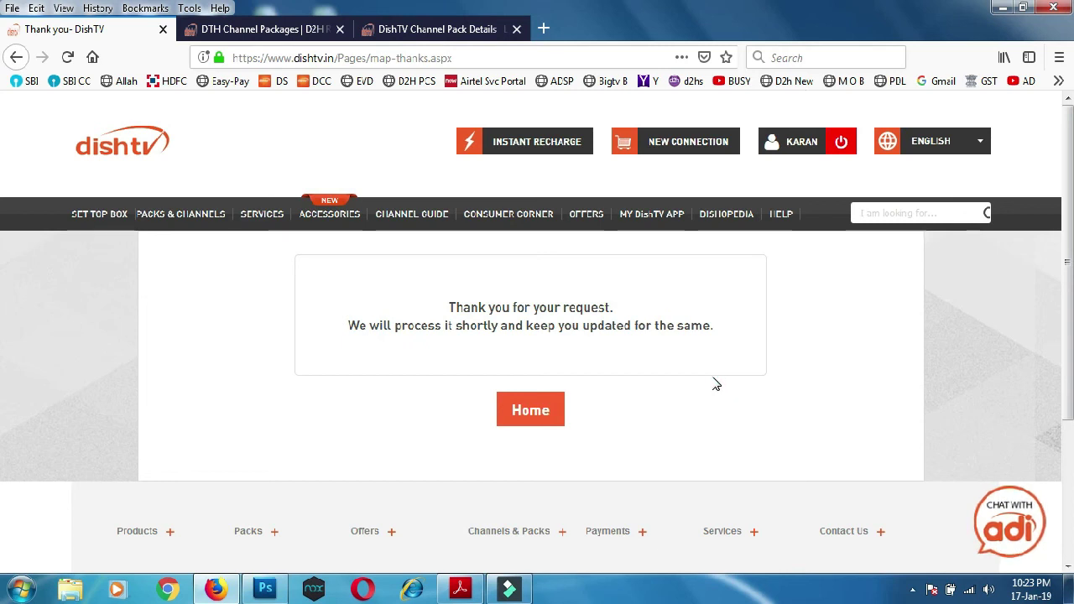
Step: Return to the DishTV home page and open the channel selection page for TRAI's new mandate
mouse_move(180, 225)
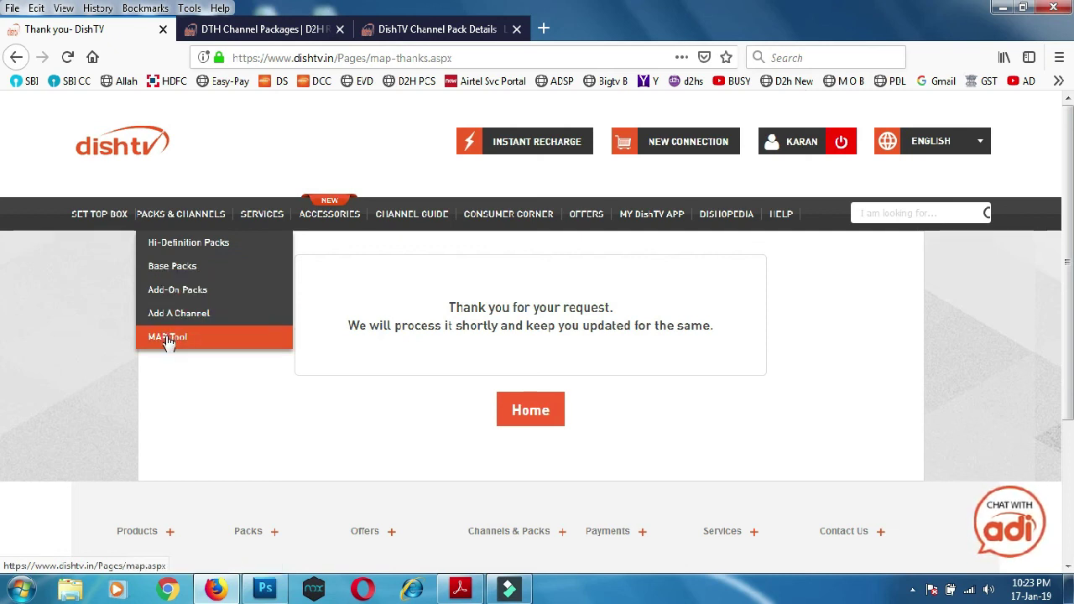
click(543, 417)
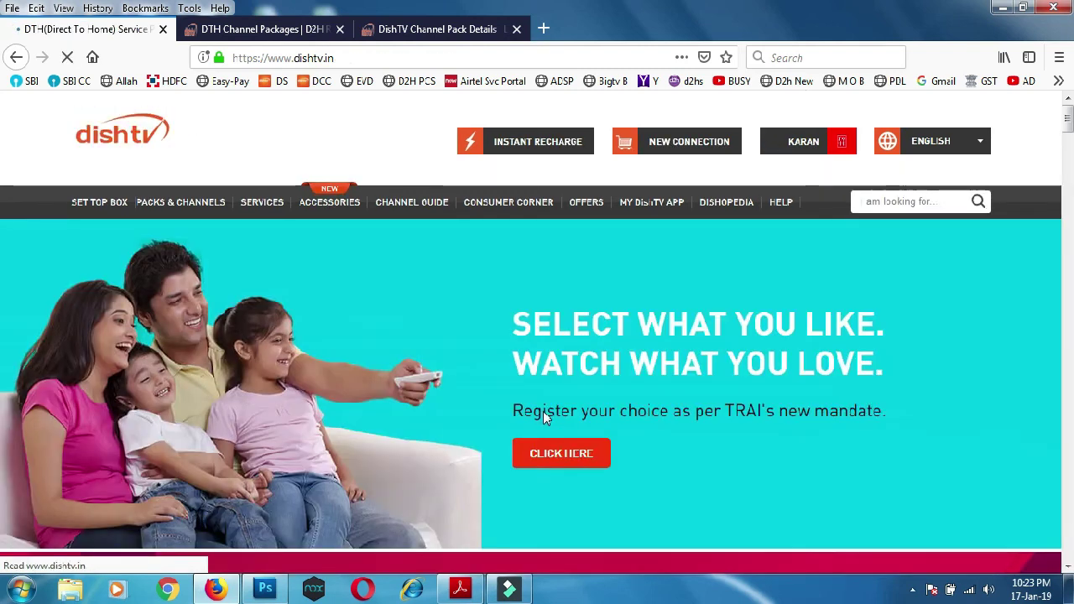
click(563, 462)
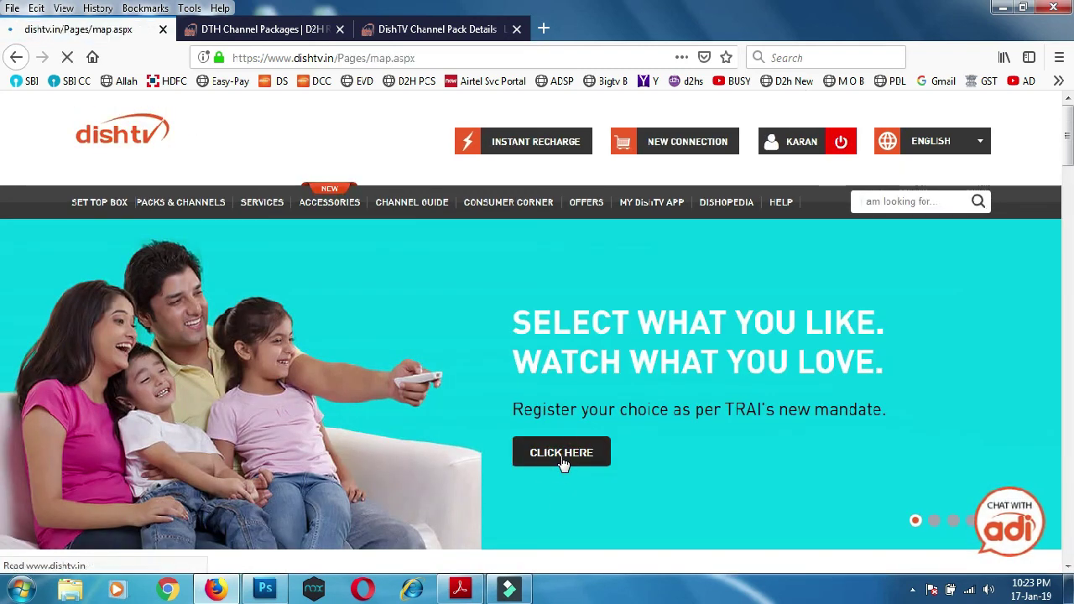
scroll(554, 458, down, 1)
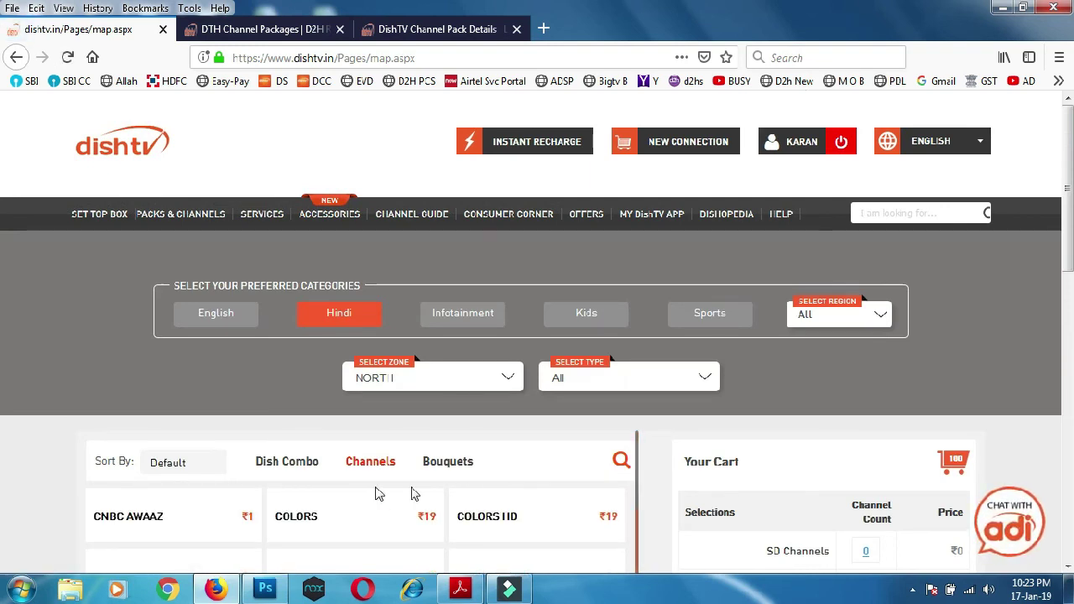
Step: Show the Hindi Dish Combo packs and add the SUPER FAMILY (114) combo to the cart
click(268, 462)
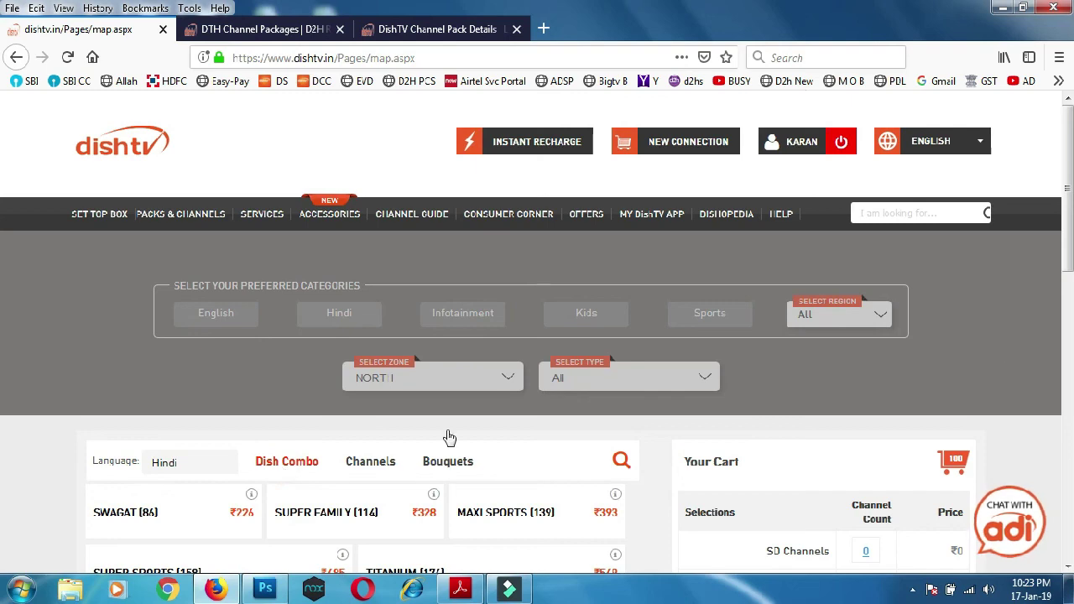
scroll(3, 302, down, 4)
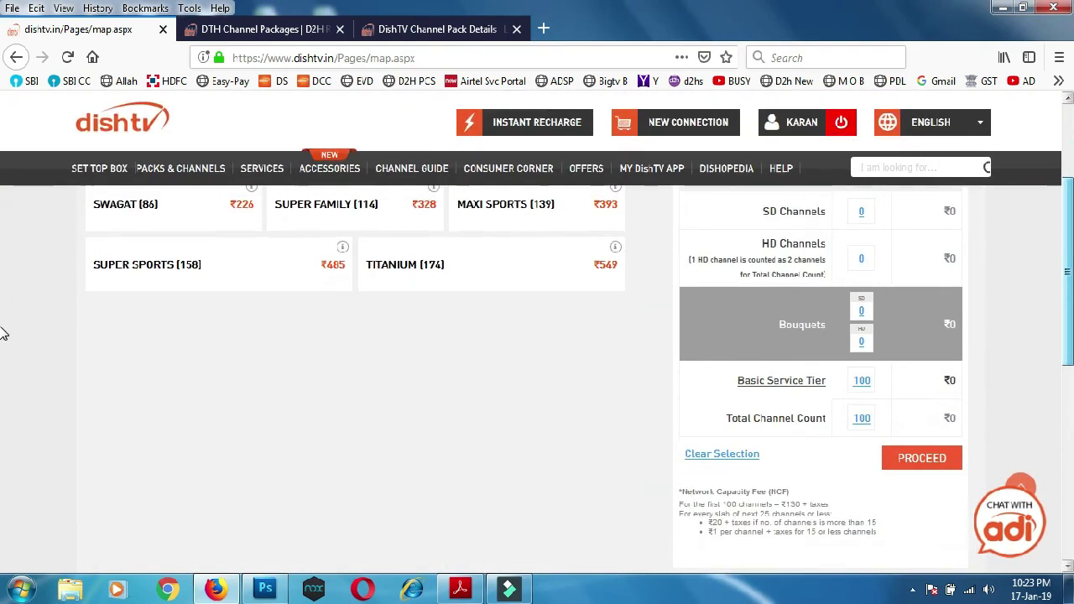
scroll(3, 327, up, 3)
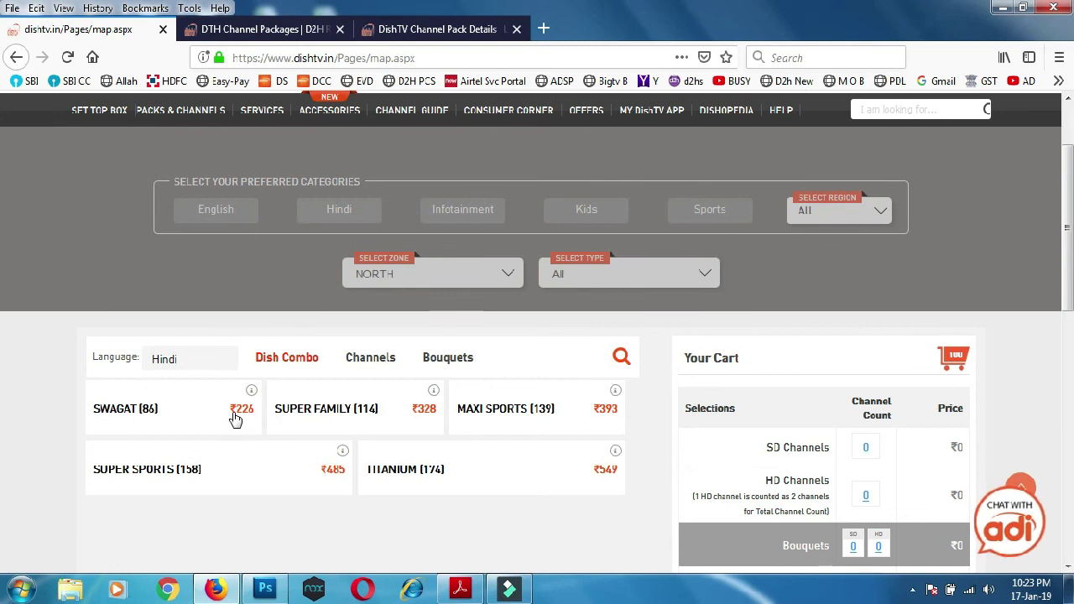
click(390, 417)
Step: Examine the Hindi Movies channels in the old Swagat base pack's details, and return to the combo selection page
mouse_move(168, 107)
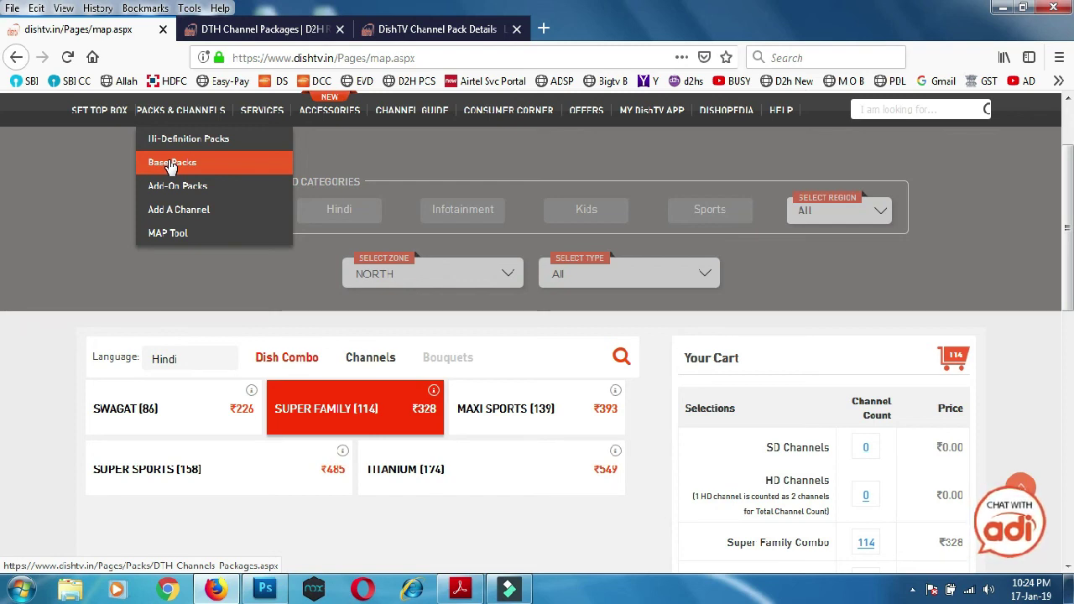
right_click(172, 165)
click(216, 28)
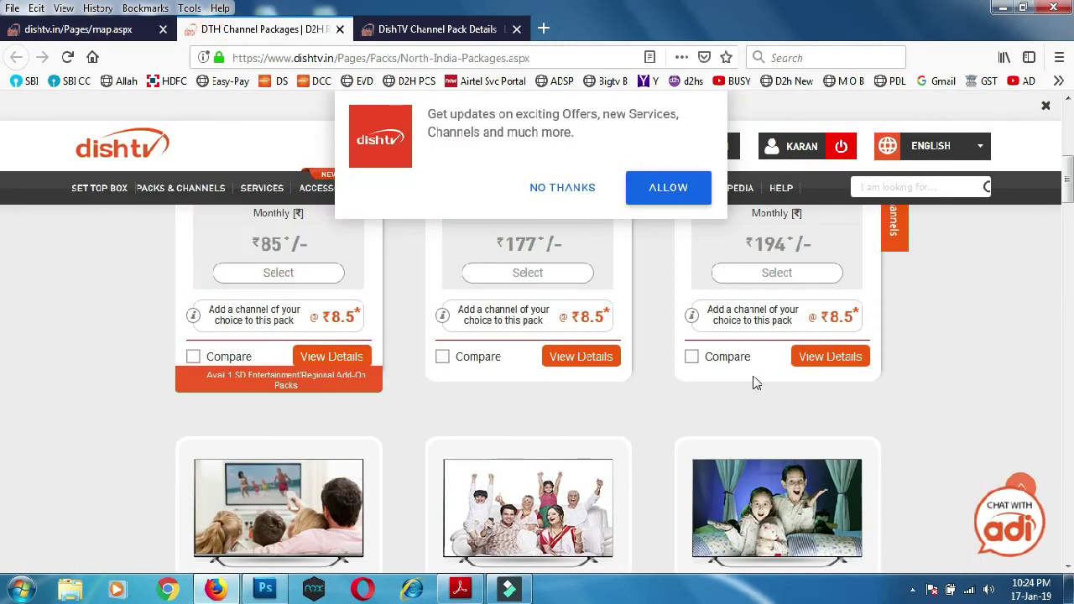
click(579, 357)
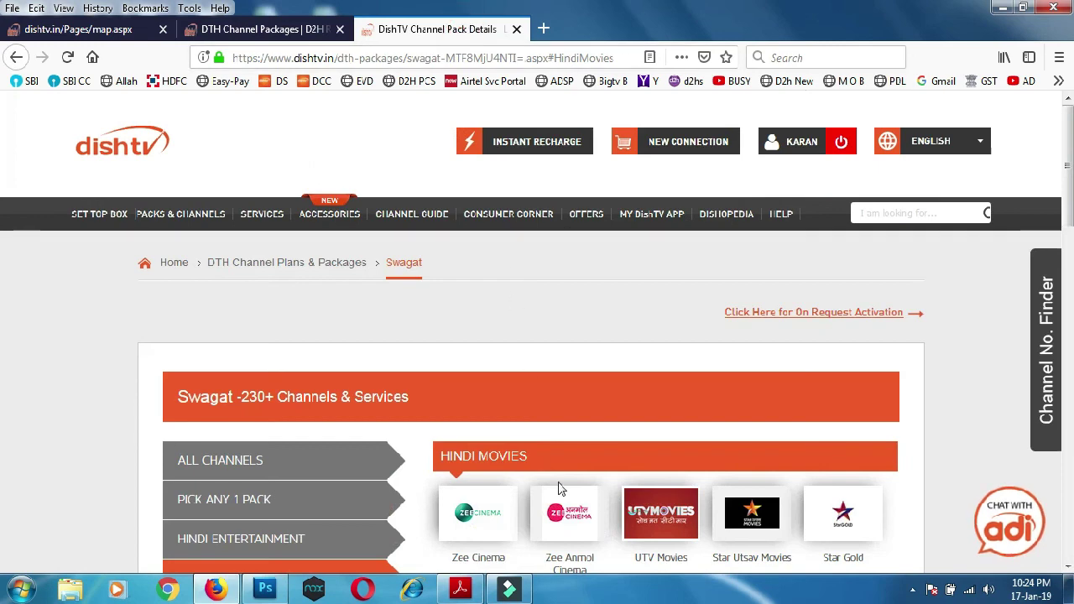
scroll(562, 489, down, 5)
scroll(585, 459, down, 3)
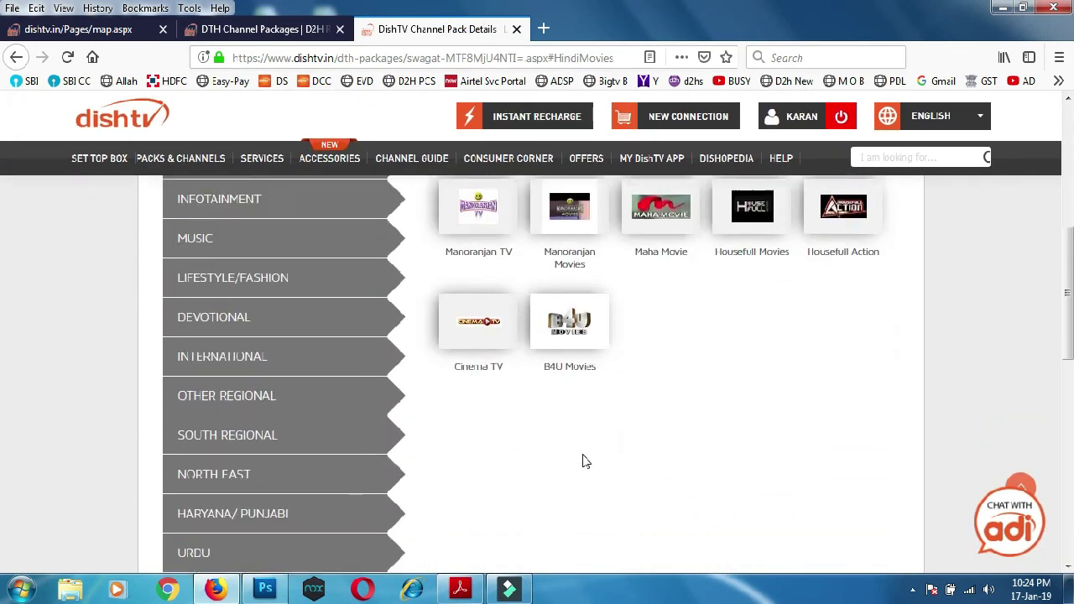
scroll(584, 460, down, 4)
scroll(585, 460, up, 10)
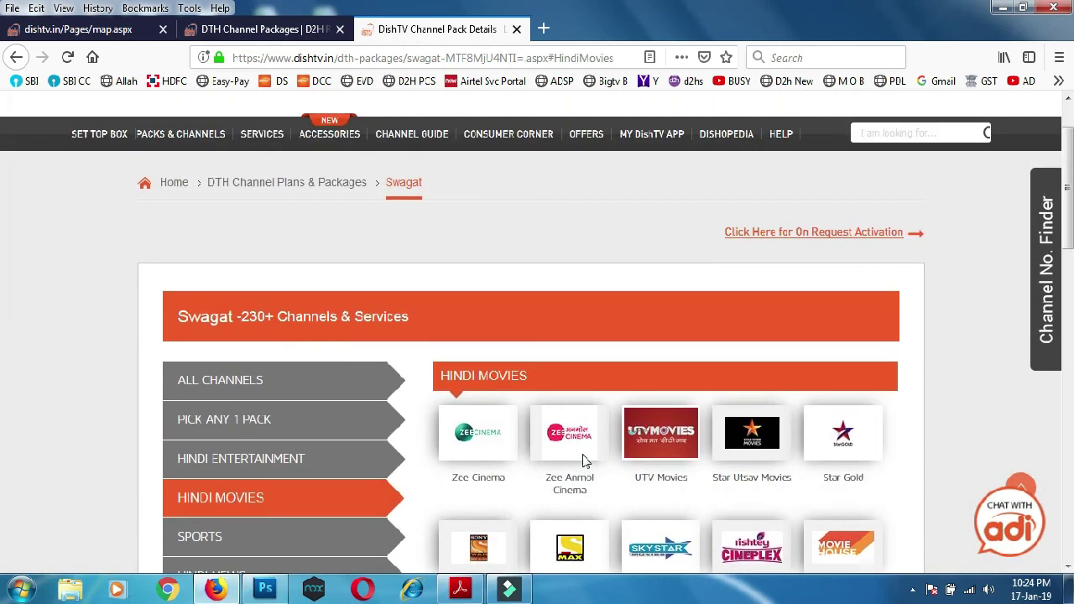
scroll(584, 460, up, 2)
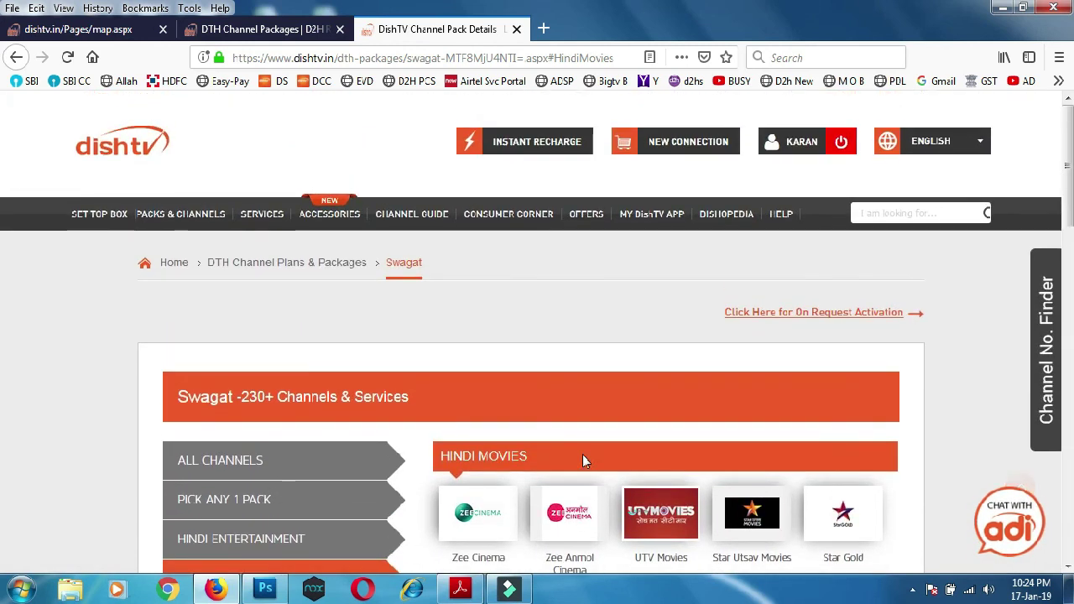
click(107, 30)
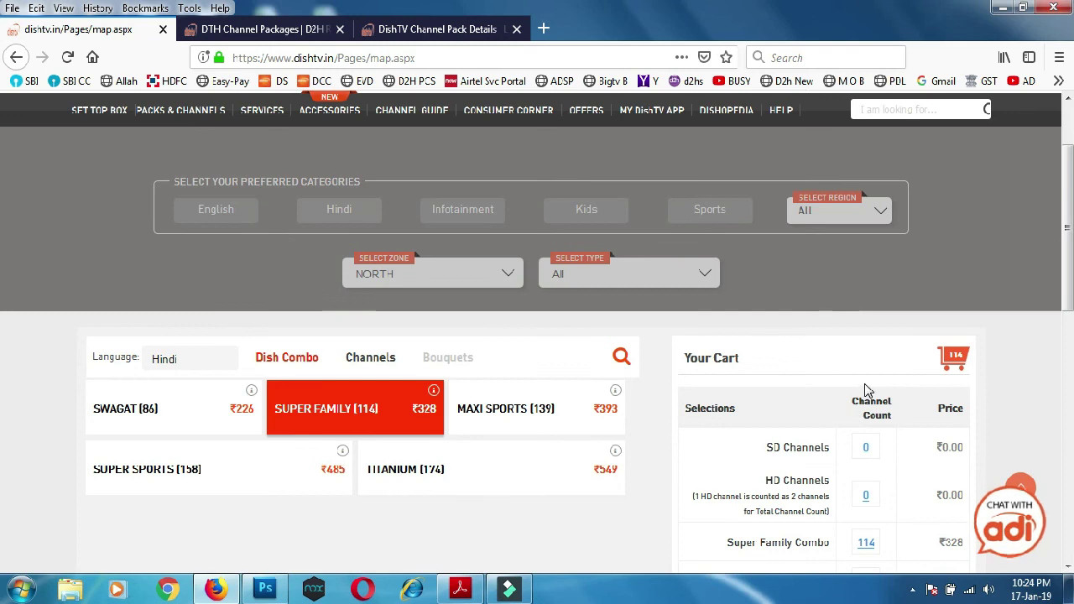